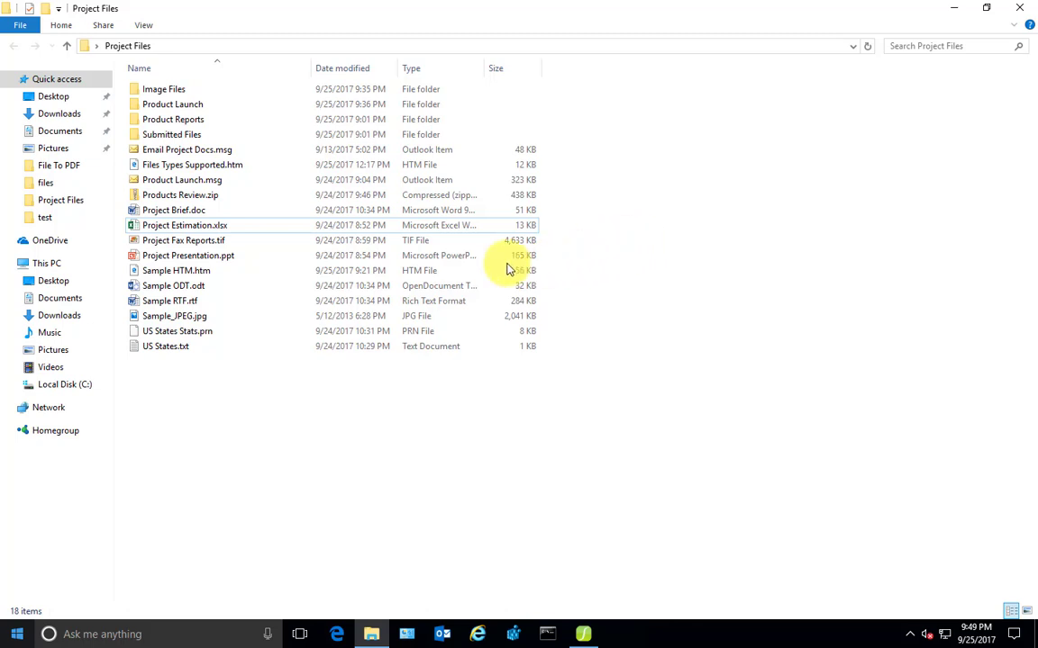
Instantly convert Project Brief.doc into Project Brief.pdf in Project Files
click(212, 226)
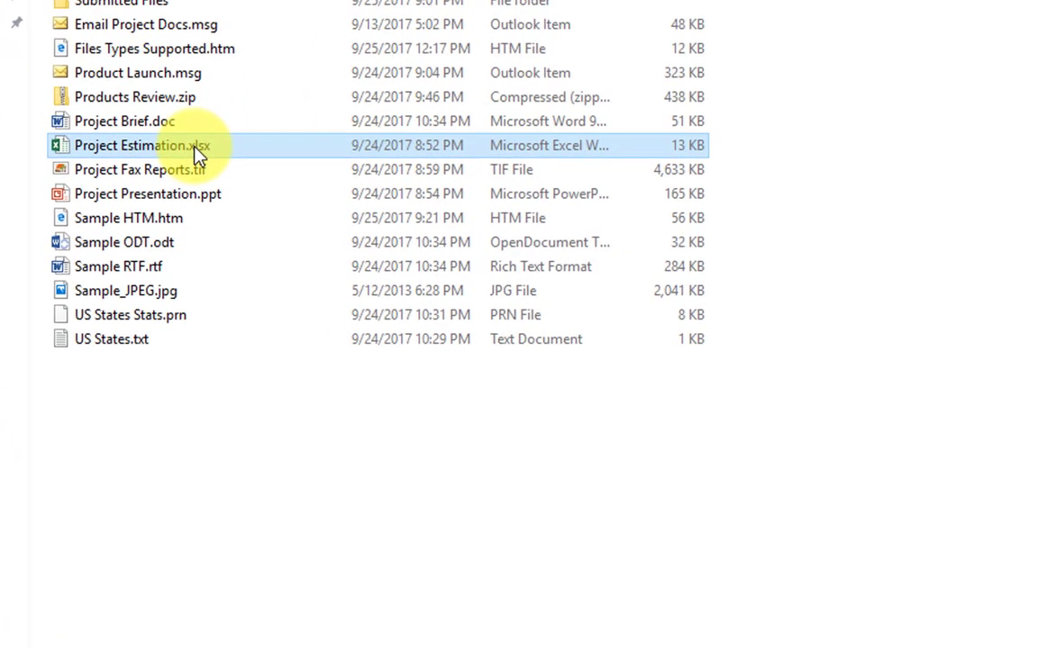
right_click(195, 148)
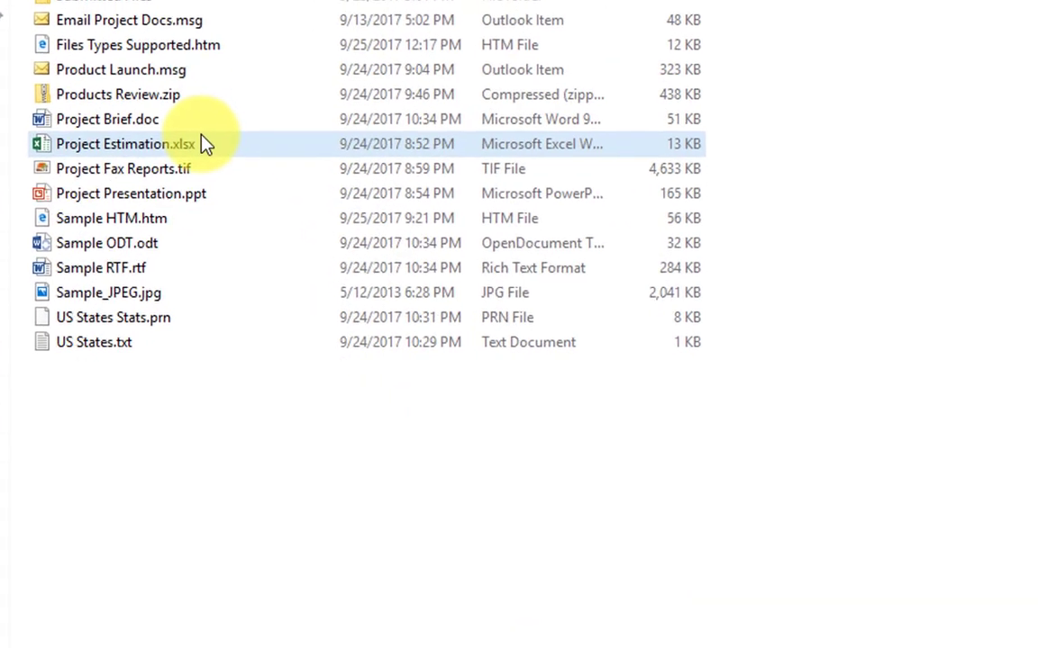
click(164, 125)
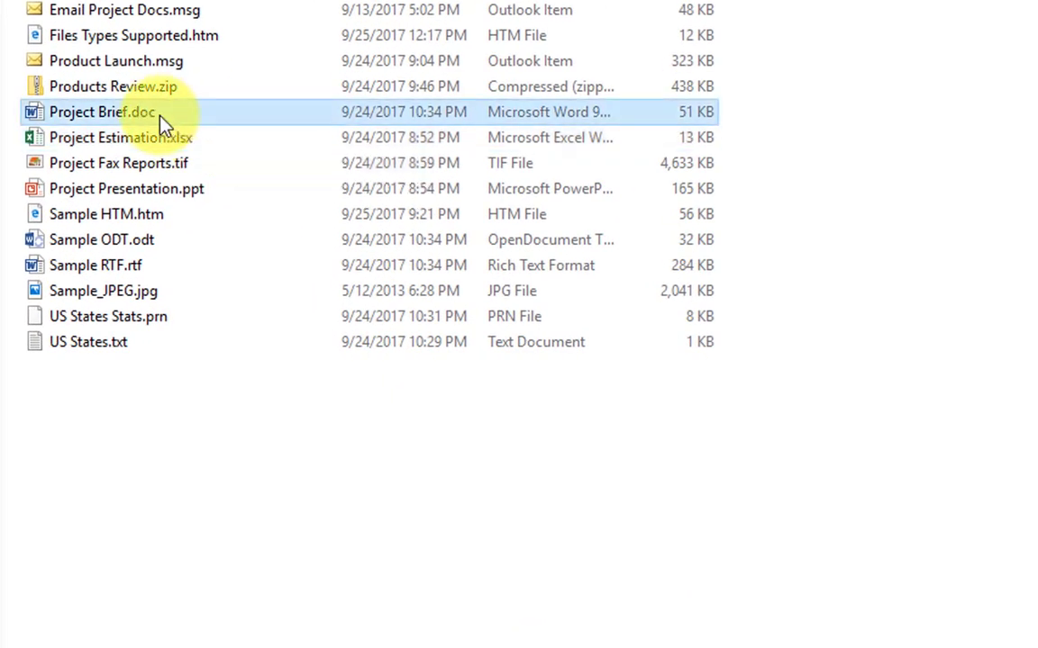
right_click(161, 118)
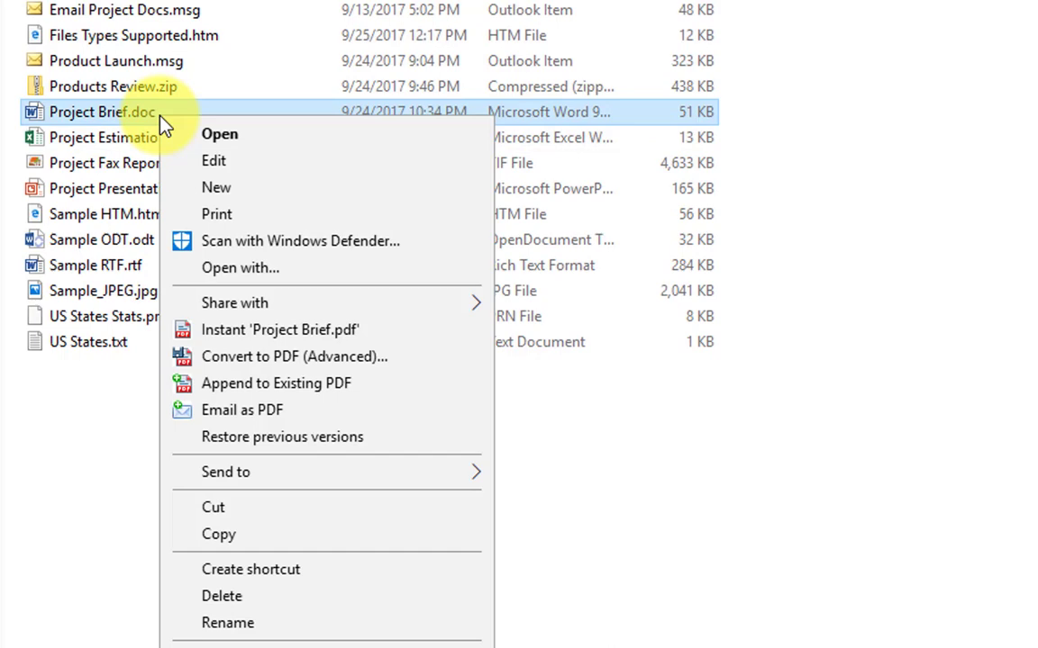
click(268, 331)
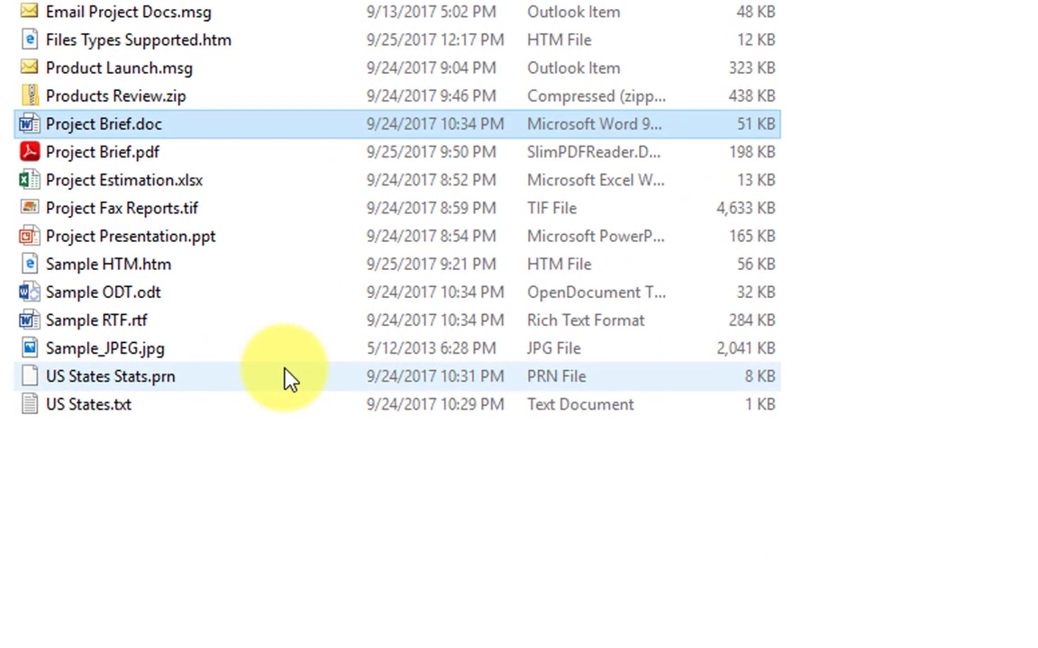
click(180, 158)
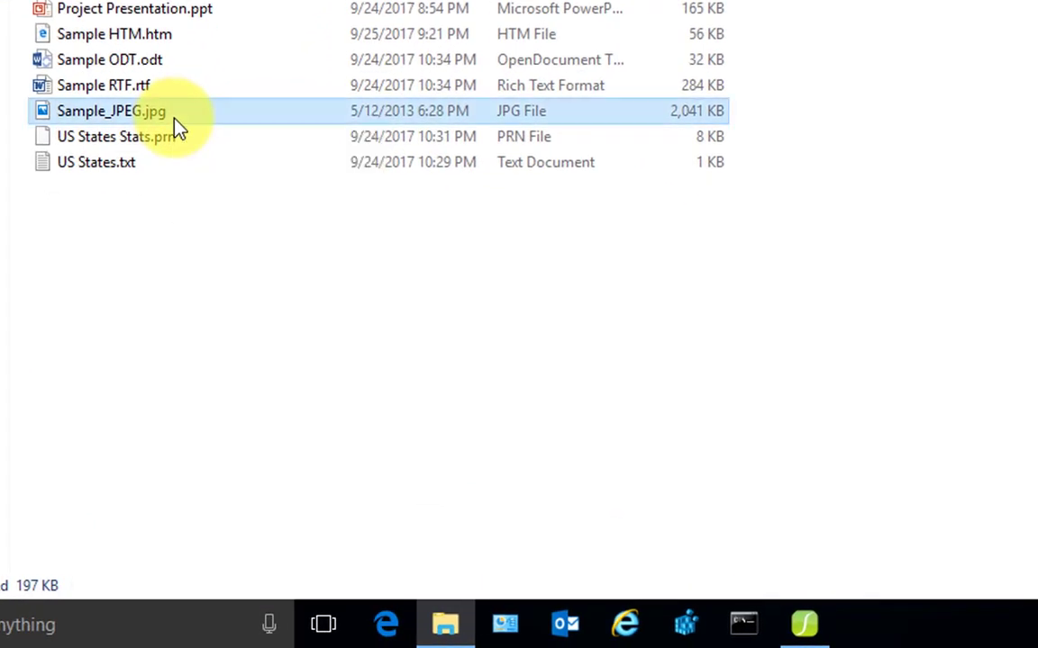
Instantly convert Sample_JPEG.jpg into Sample_JPEG.pdf alongside the image
click(178, 129)
right_click(178, 127)
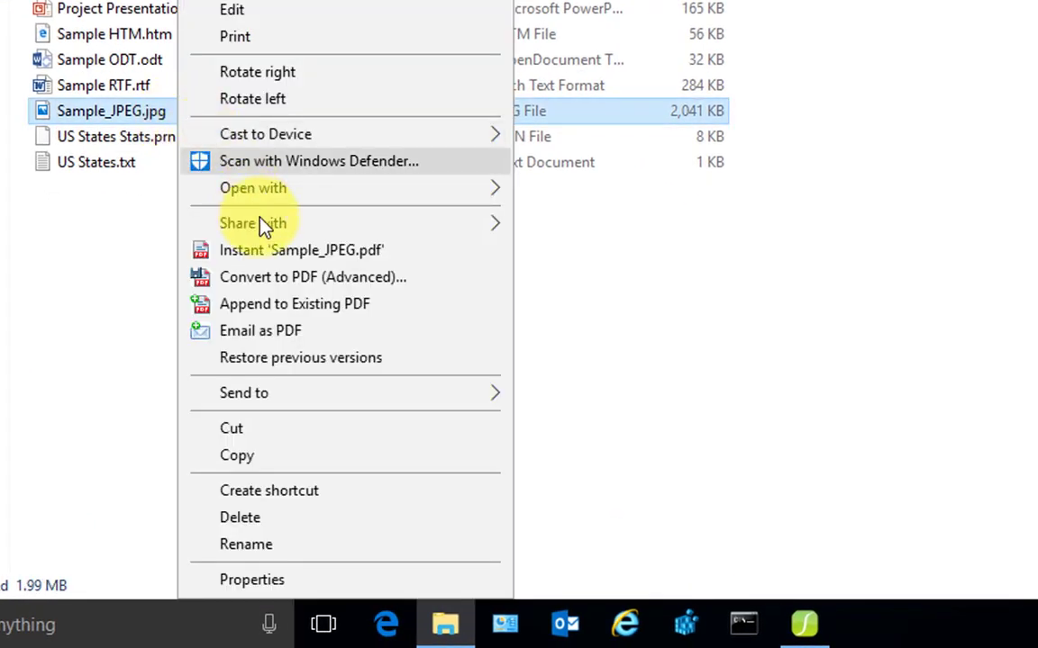
click(278, 253)
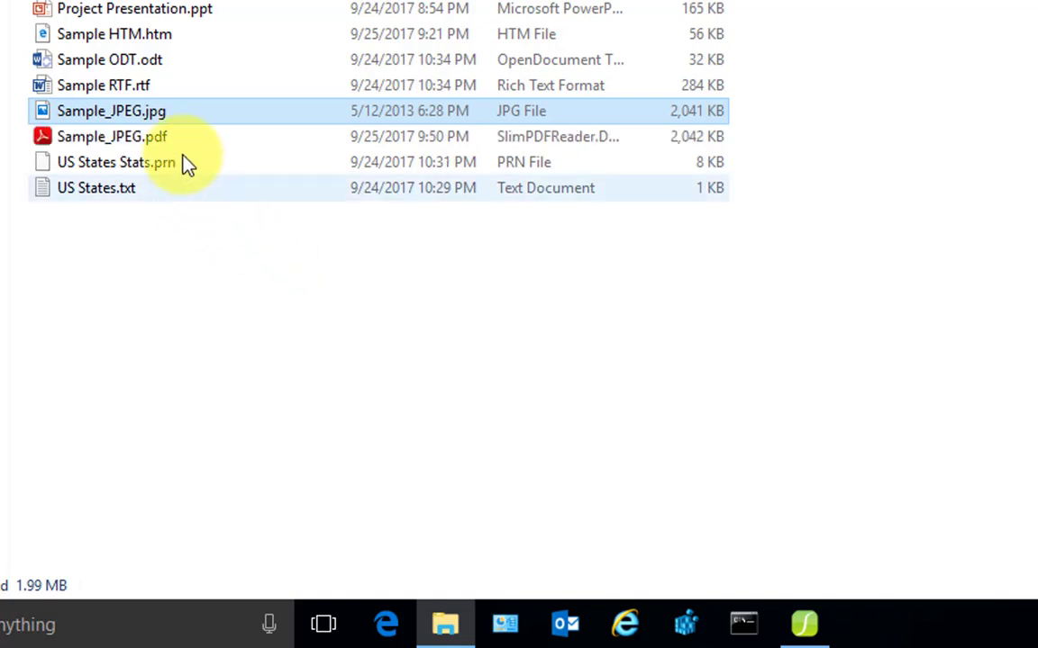
click(184, 144)
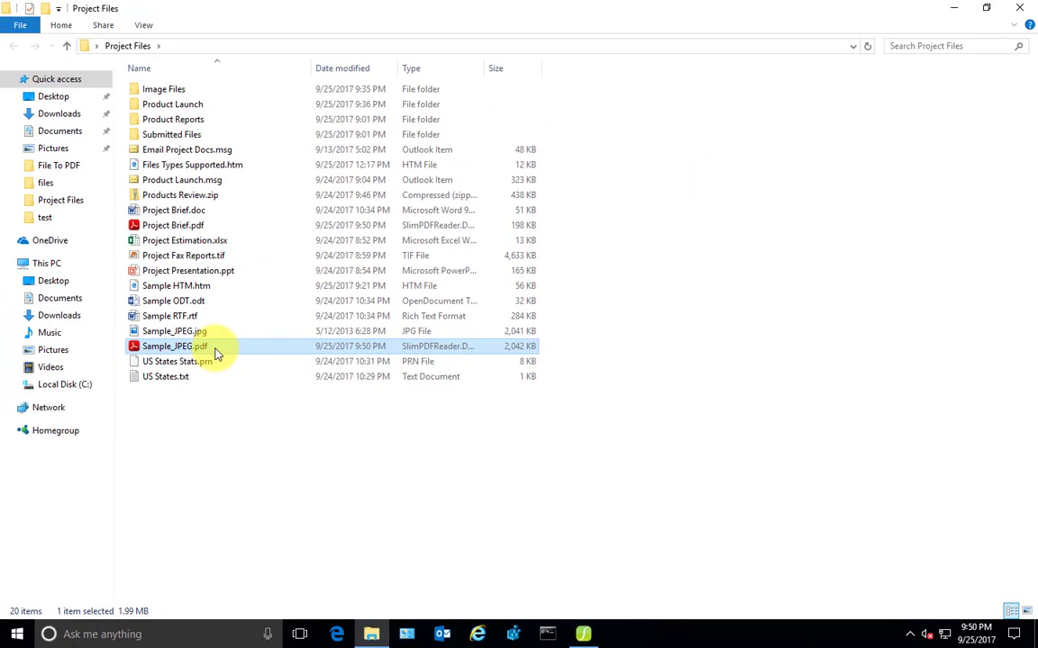
Select the five files from Project Fax Reports.tif to Sample RTF.rtf and instantly convert each to PDF
click(230, 376)
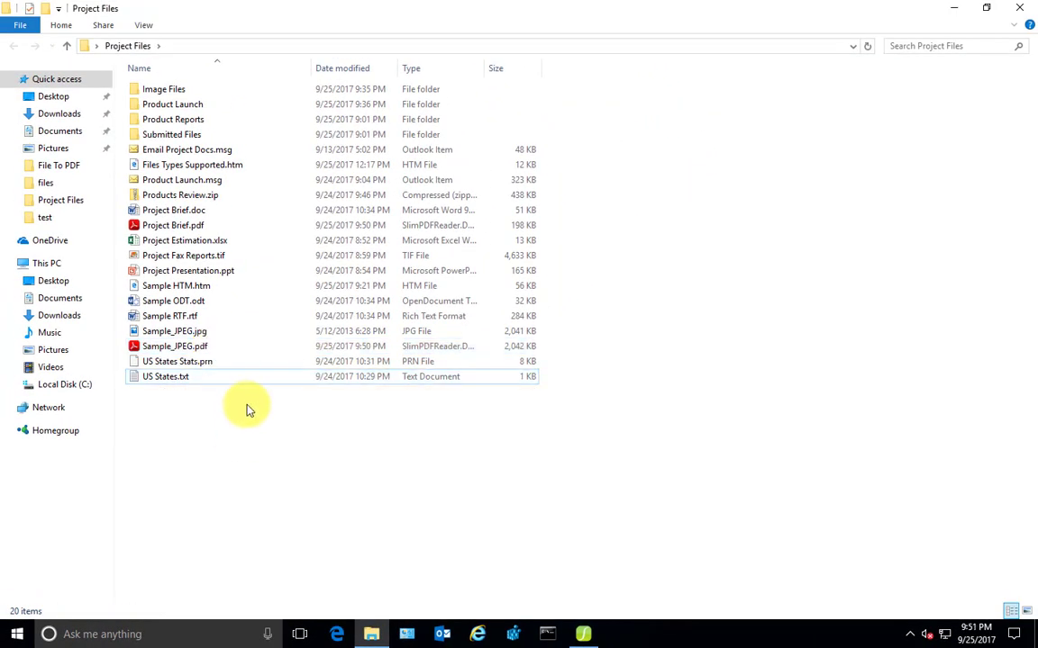
ctrl+click(248, 375)
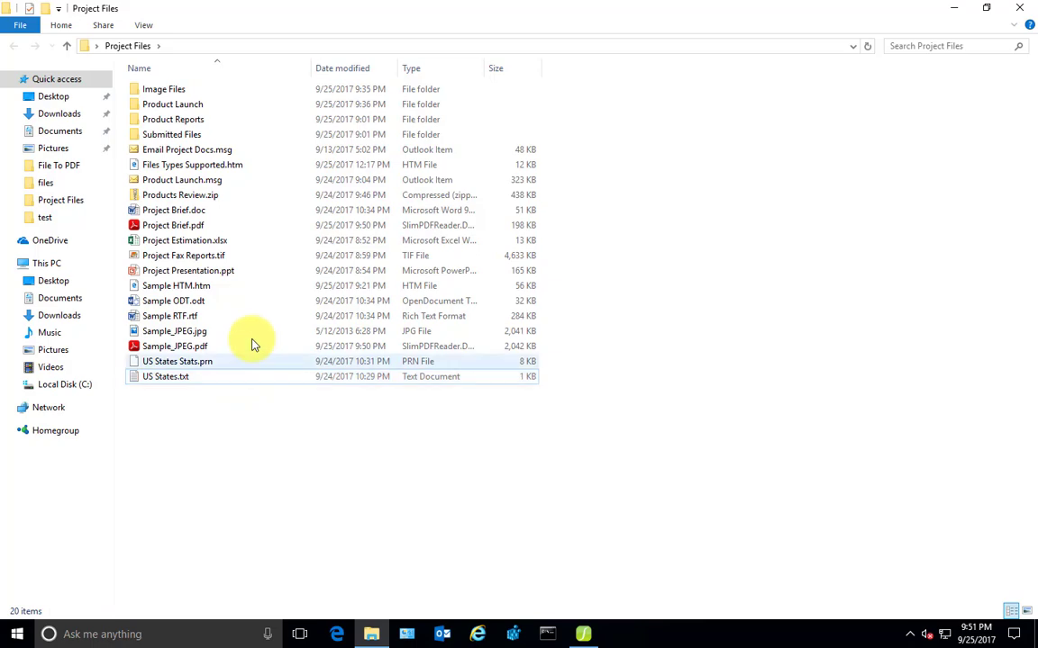
click(232, 255)
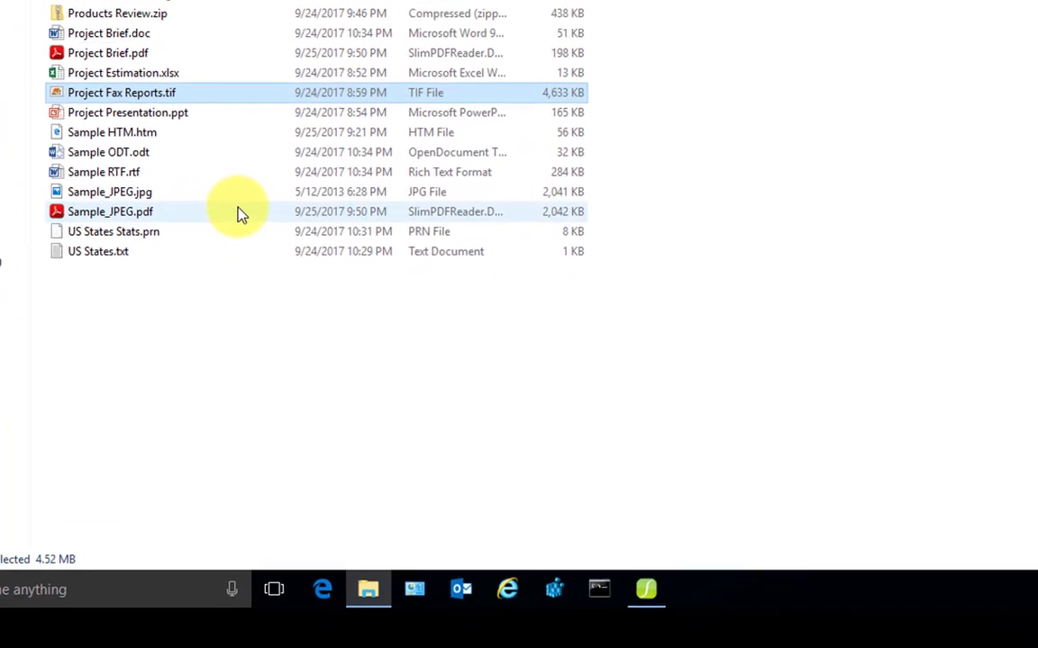
key(shift+Down)
key(shift+Down)
key(shift+Down)
key(shift+Down)
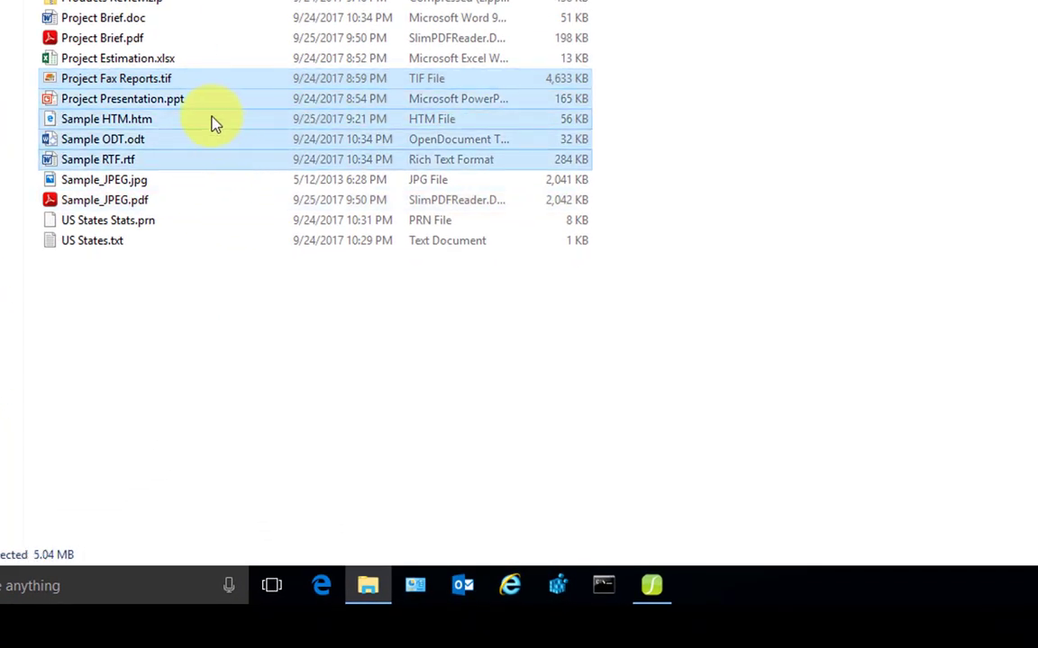
right_click(214, 81)
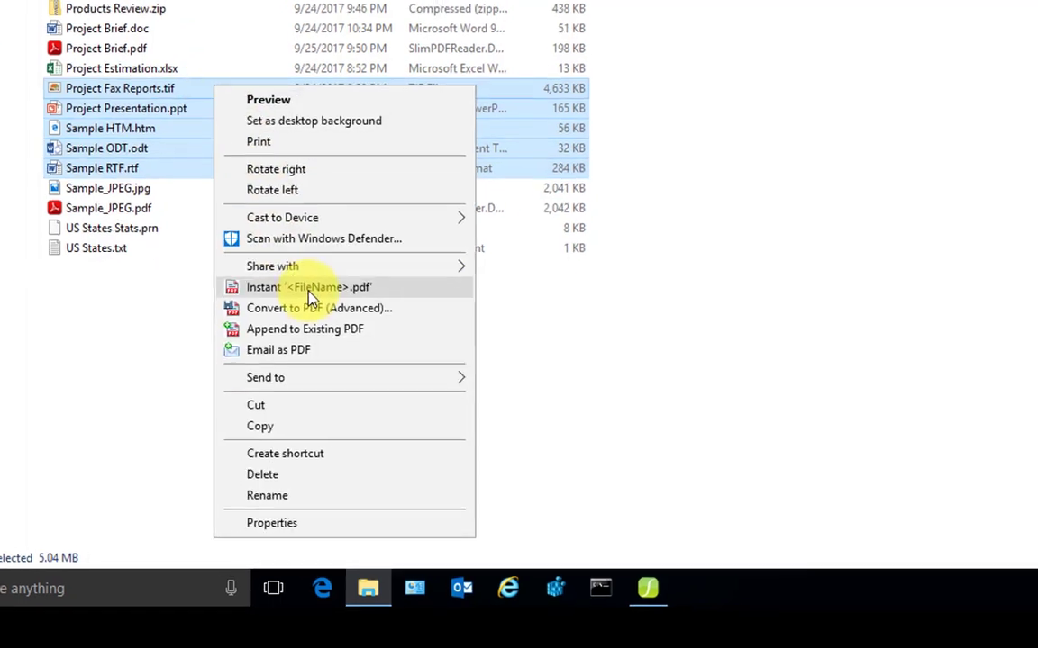
click(301, 280)
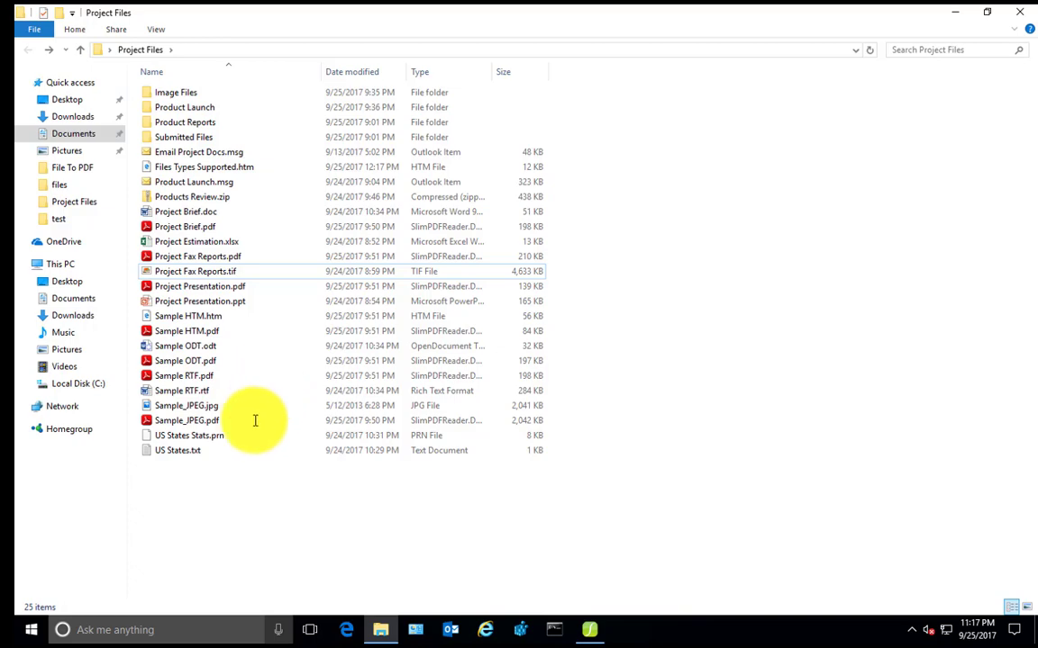
Start an advanced PDF conversion of US States Stats.prn that saves to a Custom Folder
click(204, 437)
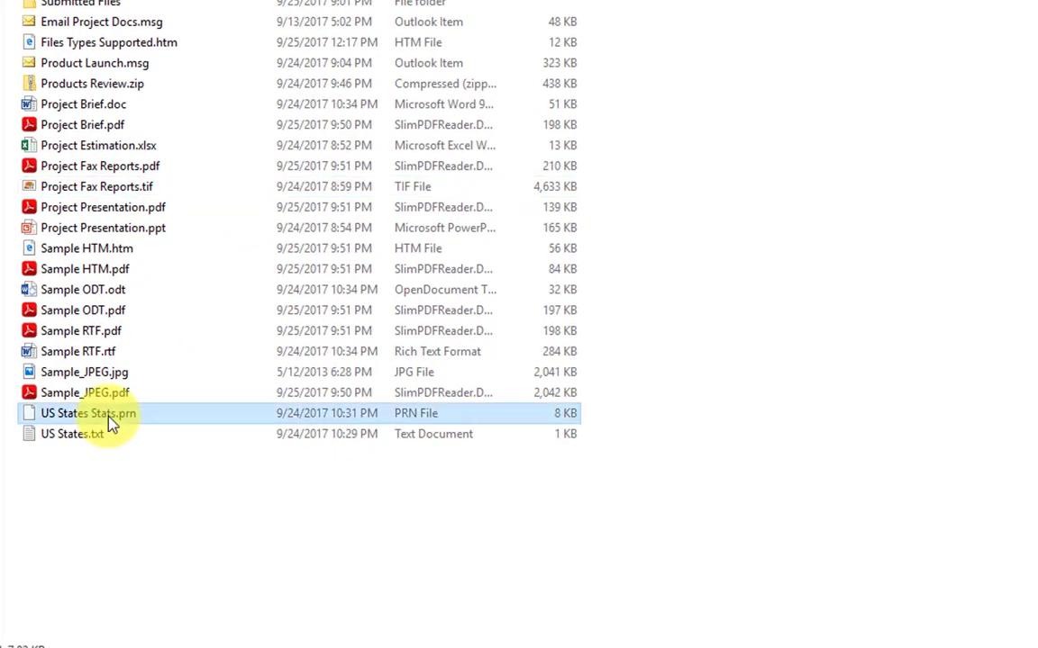
right_click(110, 423)
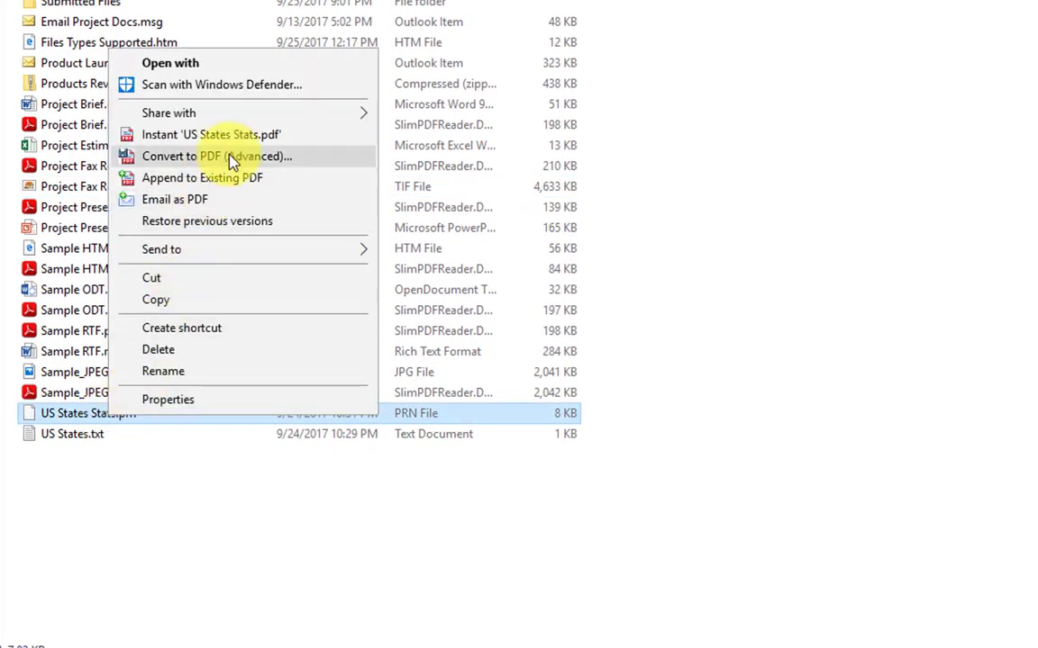
click(207, 154)
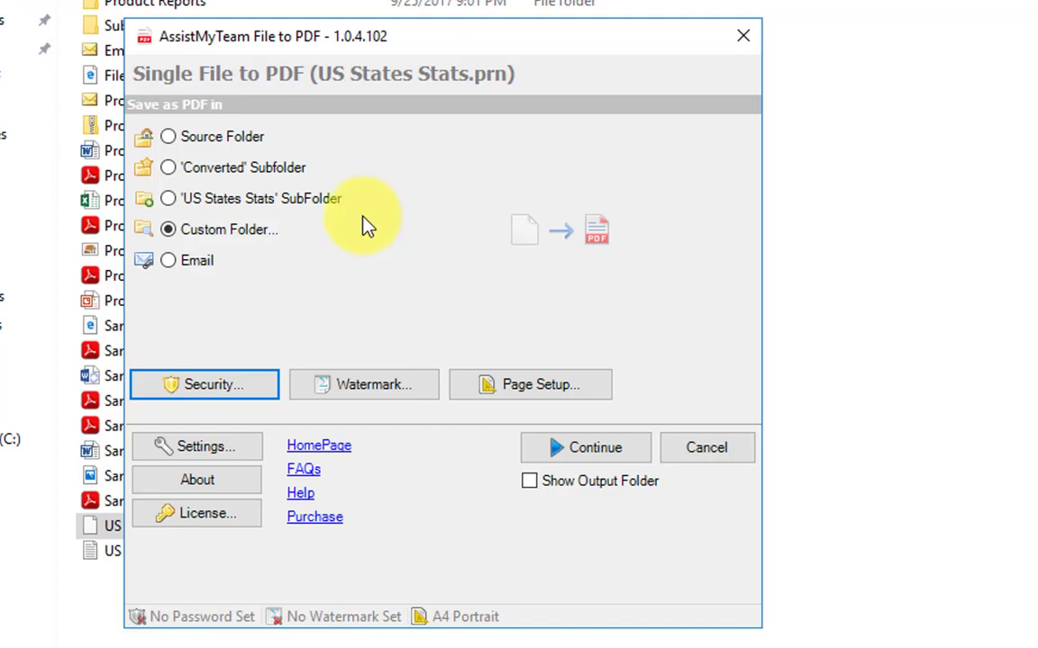
click(252, 154)
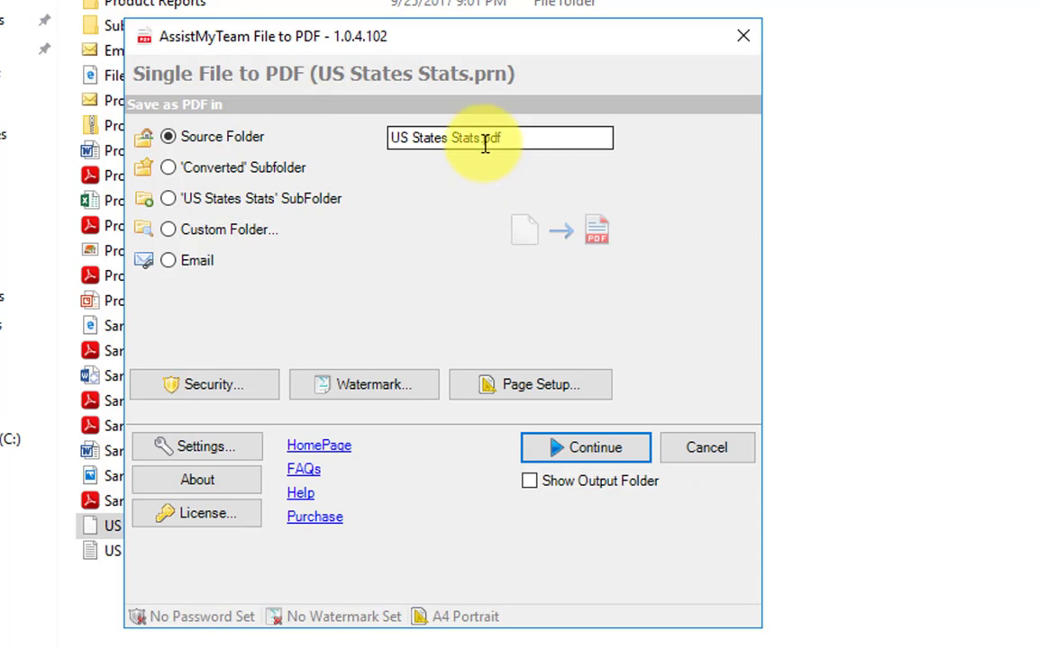
click(256, 237)
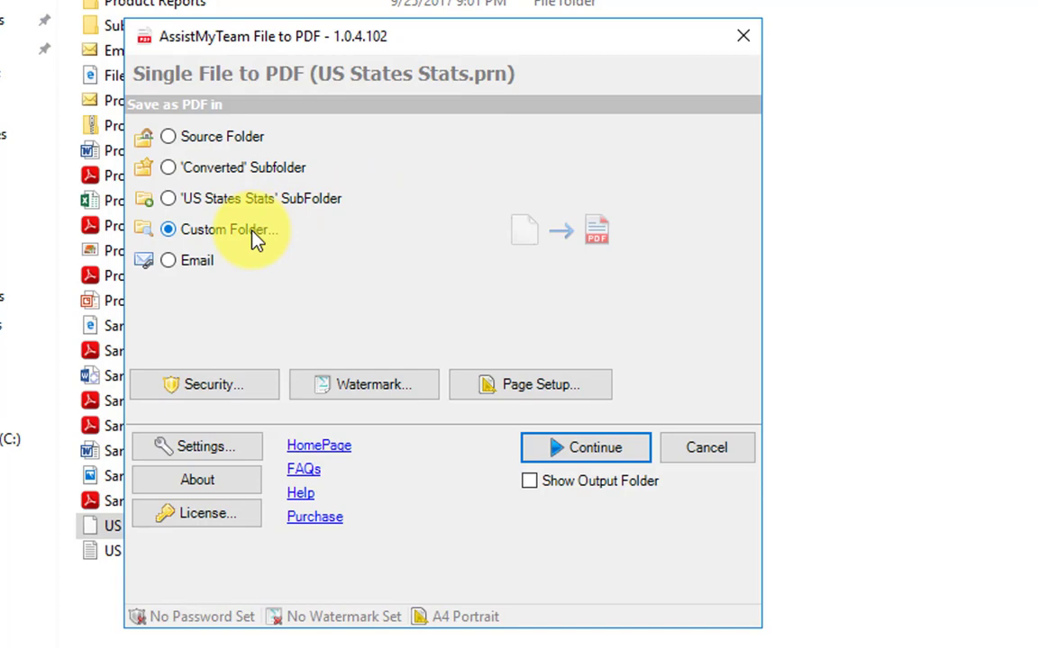
Set the page setup to A5 paper in Landscape orientation and save it
click(509, 386)
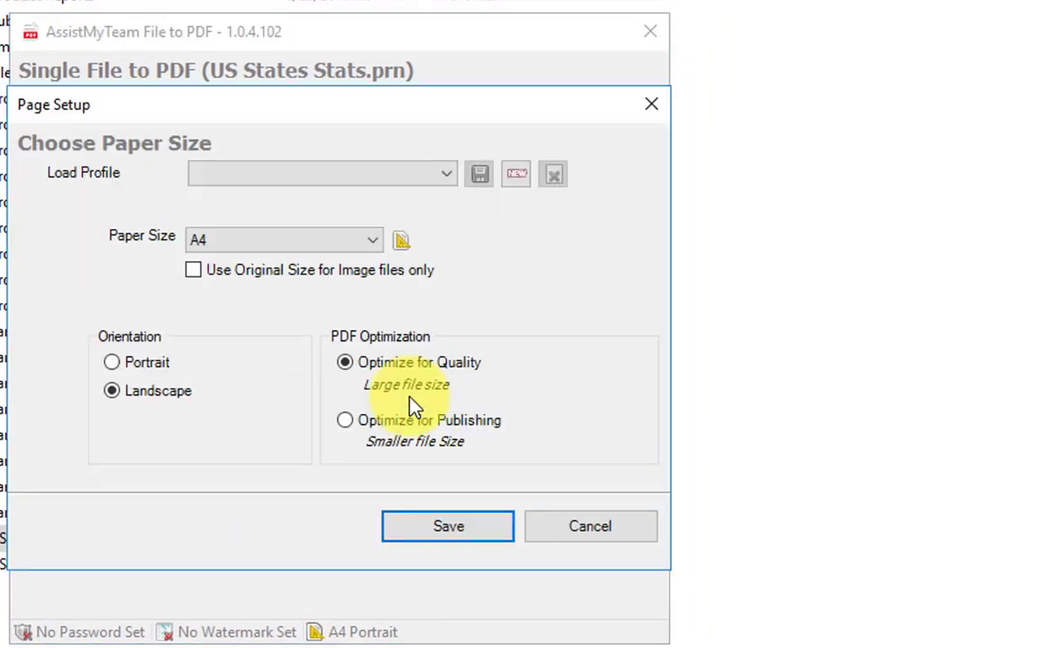
click(351, 248)
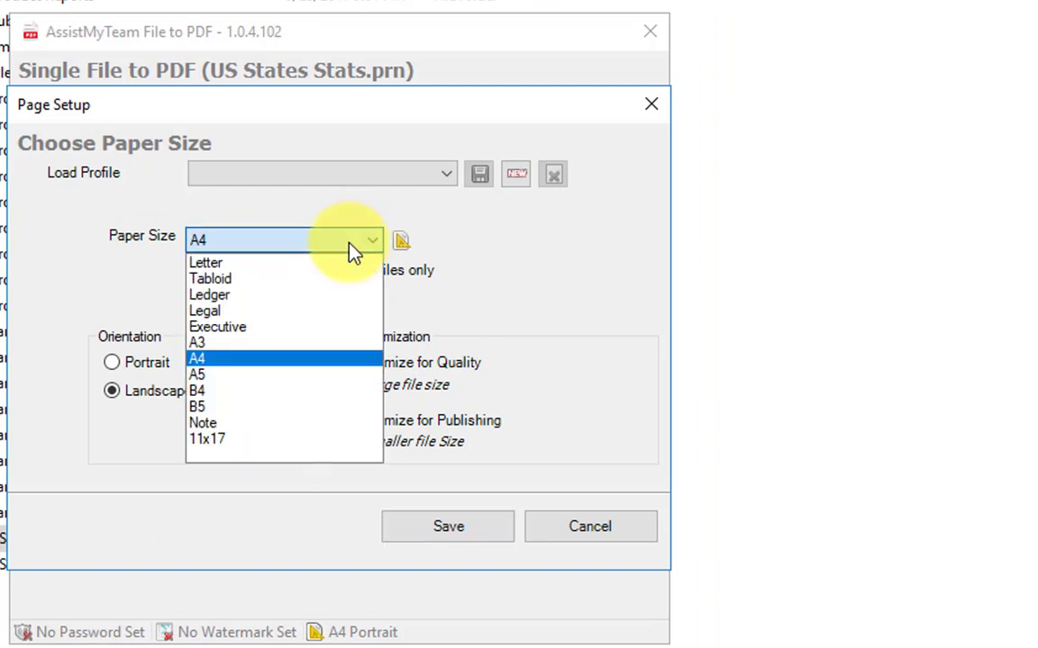
click(245, 392)
click(302, 245)
click(243, 376)
click(160, 365)
click(162, 396)
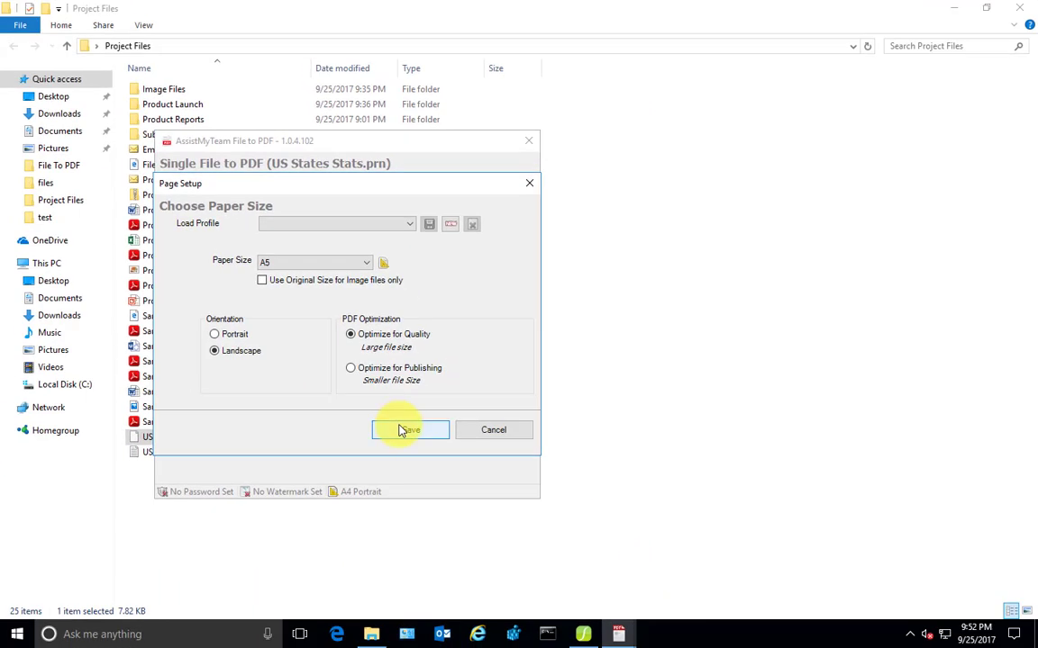
click(421, 456)
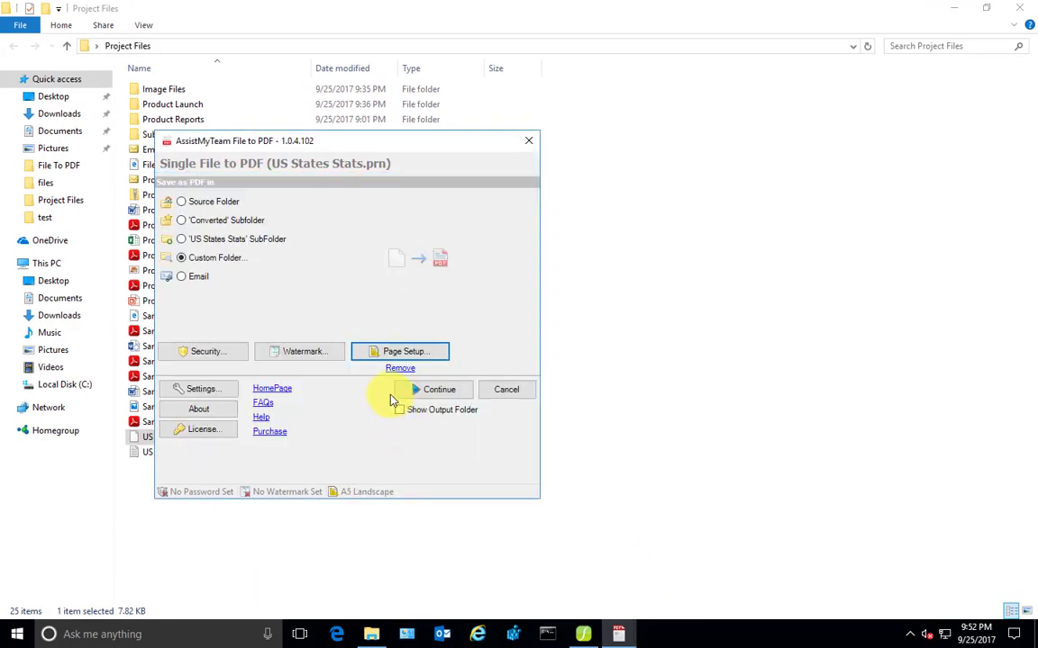
Add a COMPANY text watermark and a document open password to the conversion
click(302, 351)
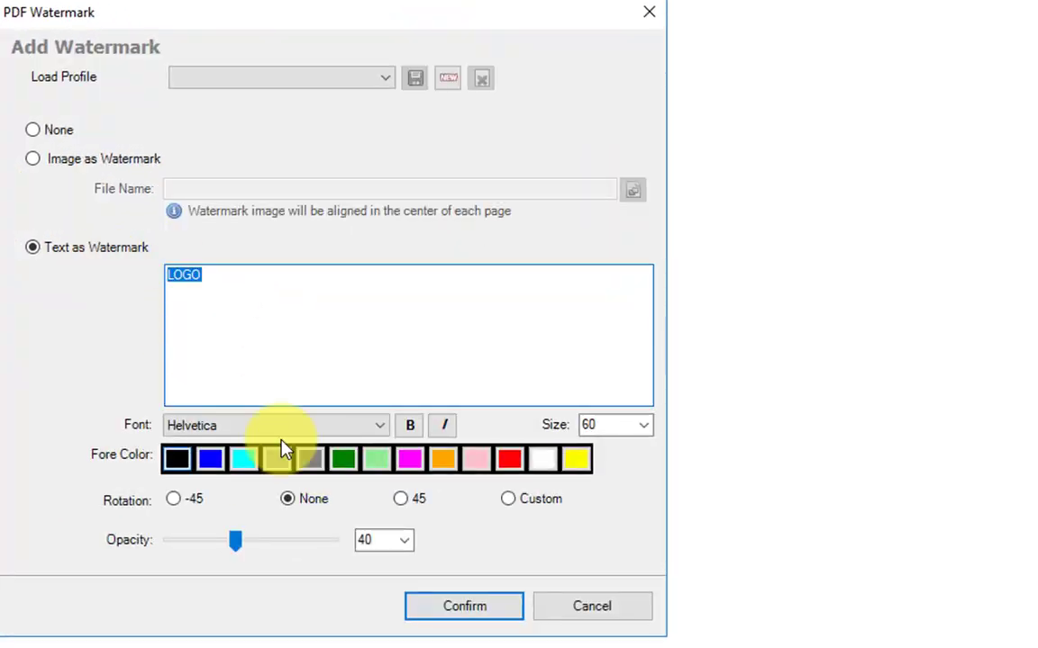
text(COMPANY)
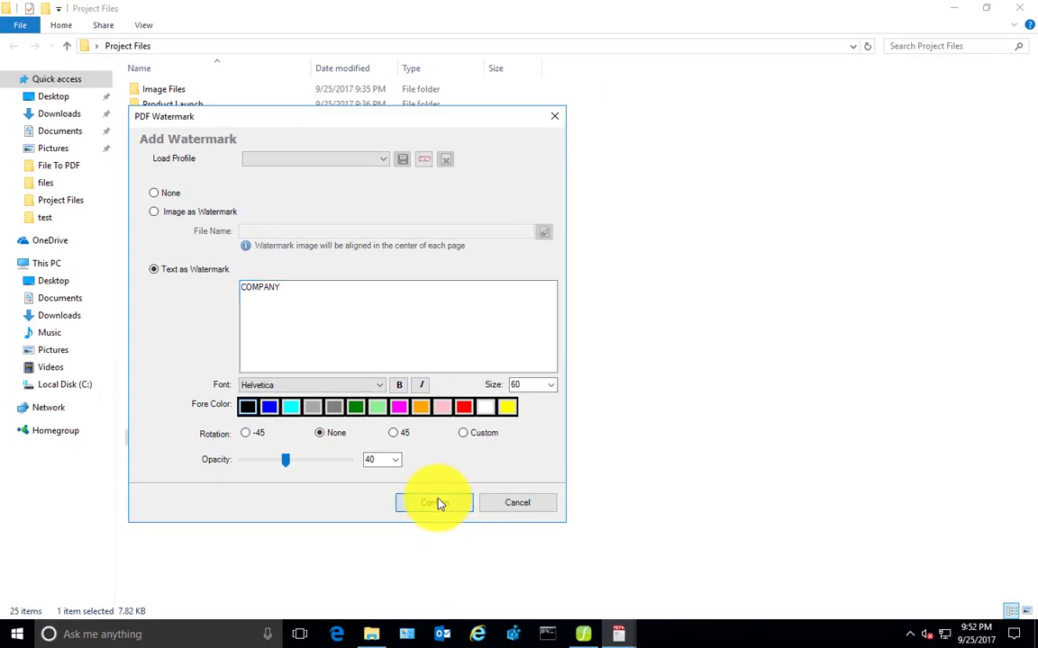
click(437, 518)
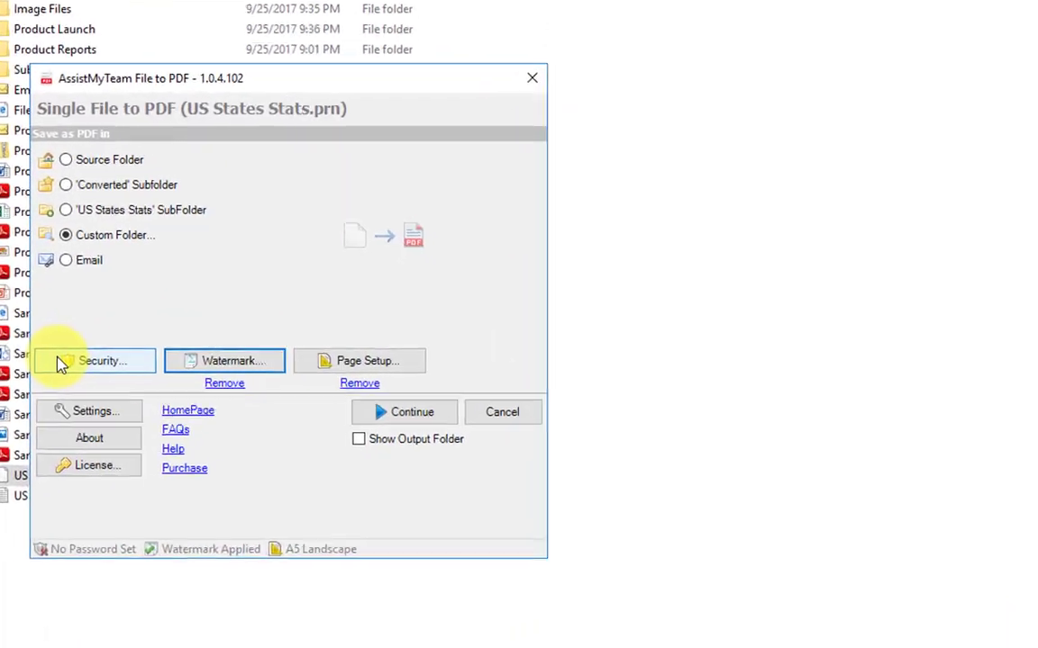
click(60, 364)
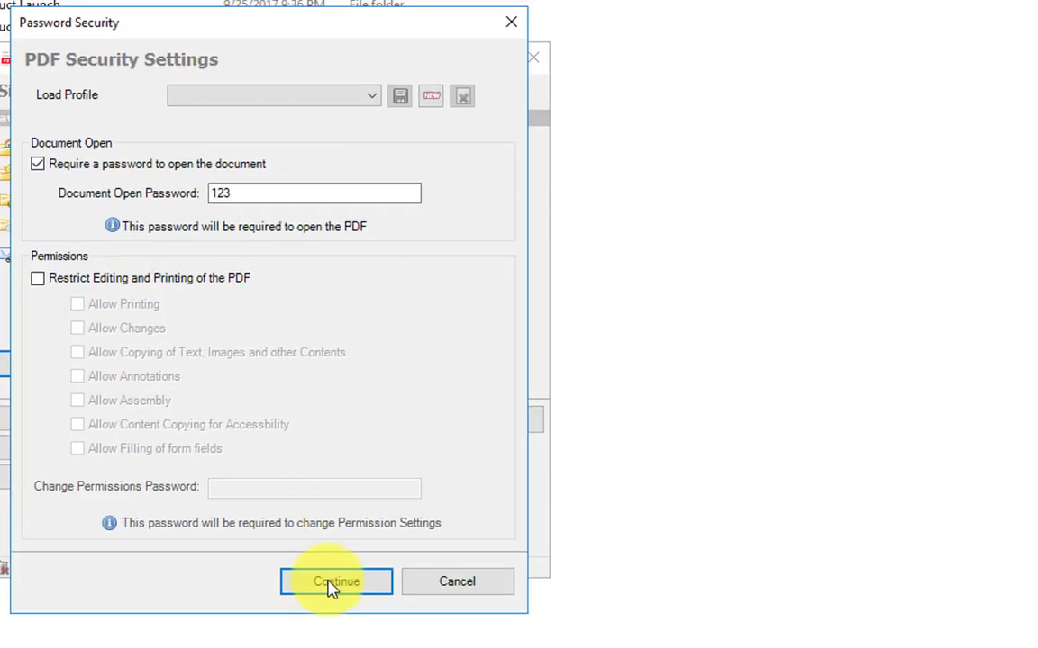
click(332, 587)
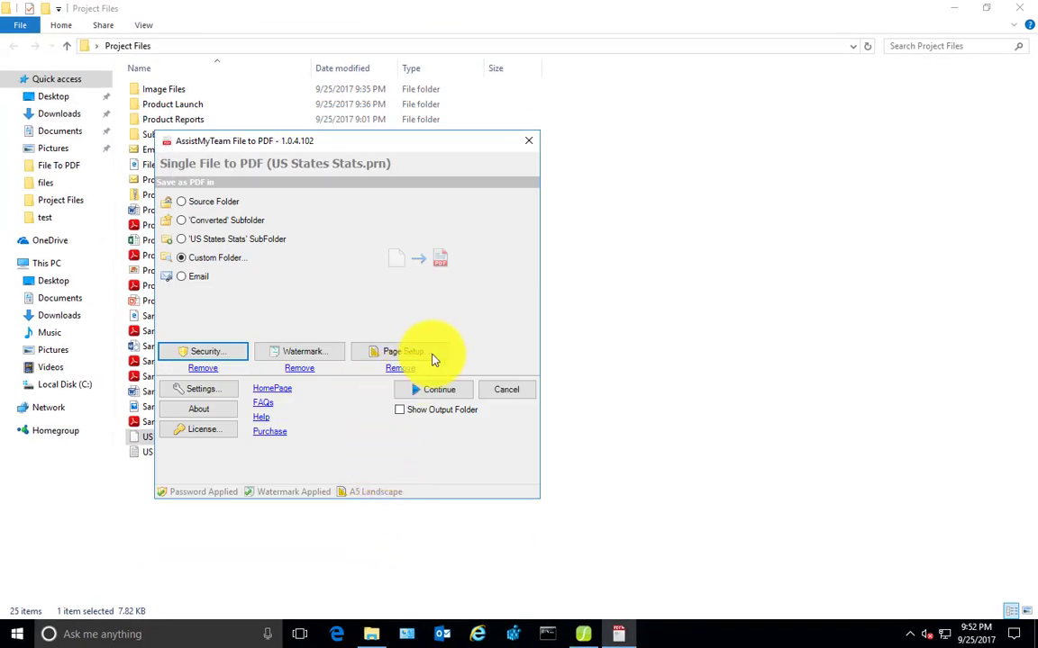
Convert to US States Stats.pdf saved in Documents, then close the Documents window
click(441, 388)
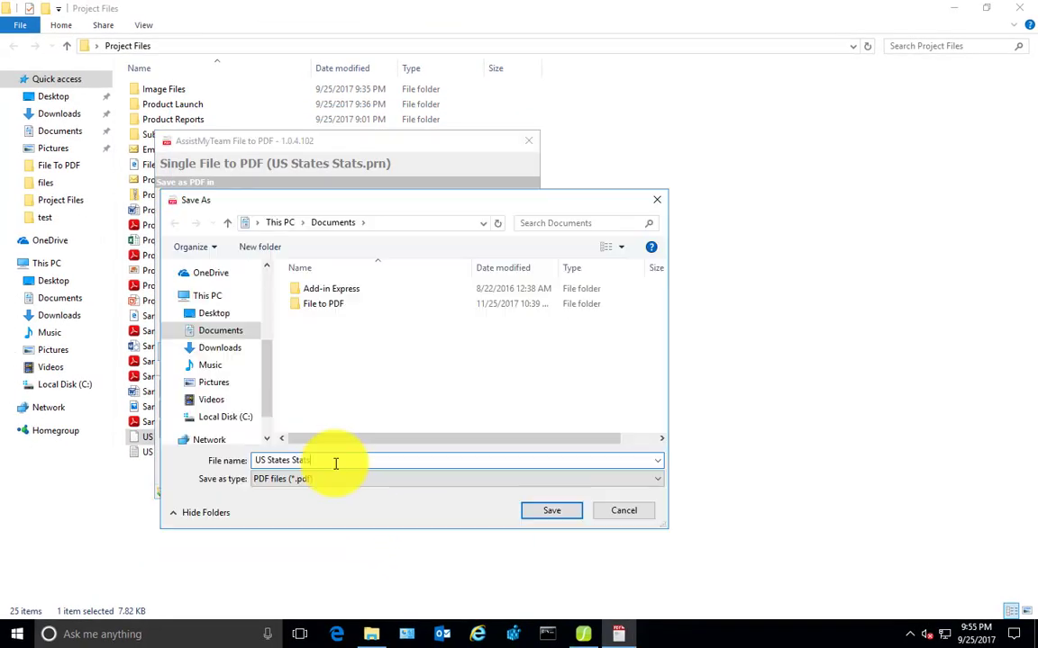
click(539, 511)
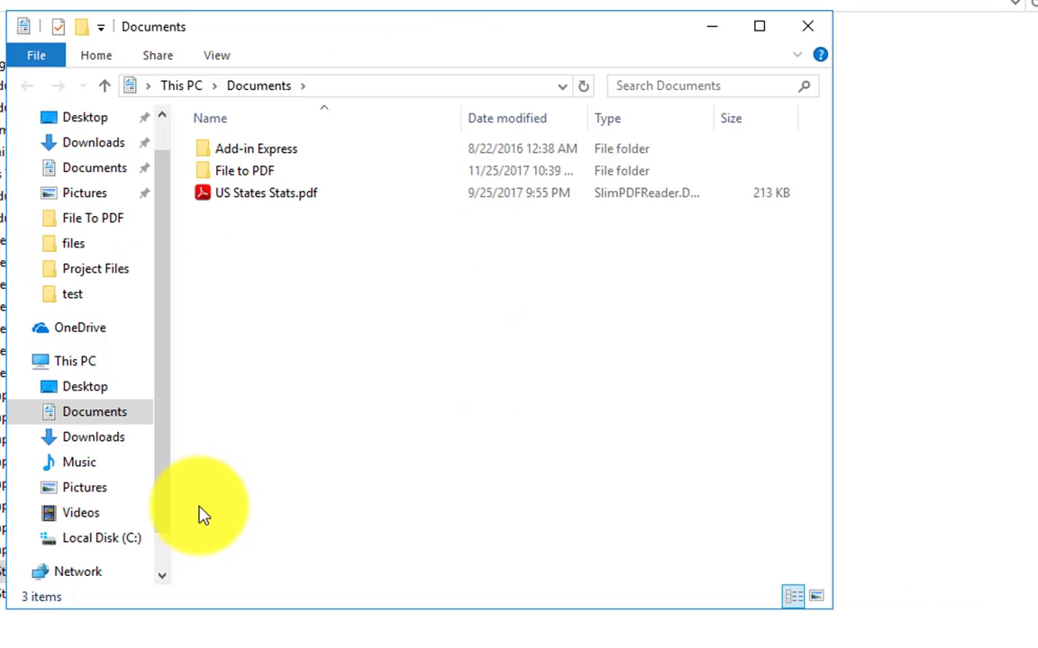
click(294, 195)
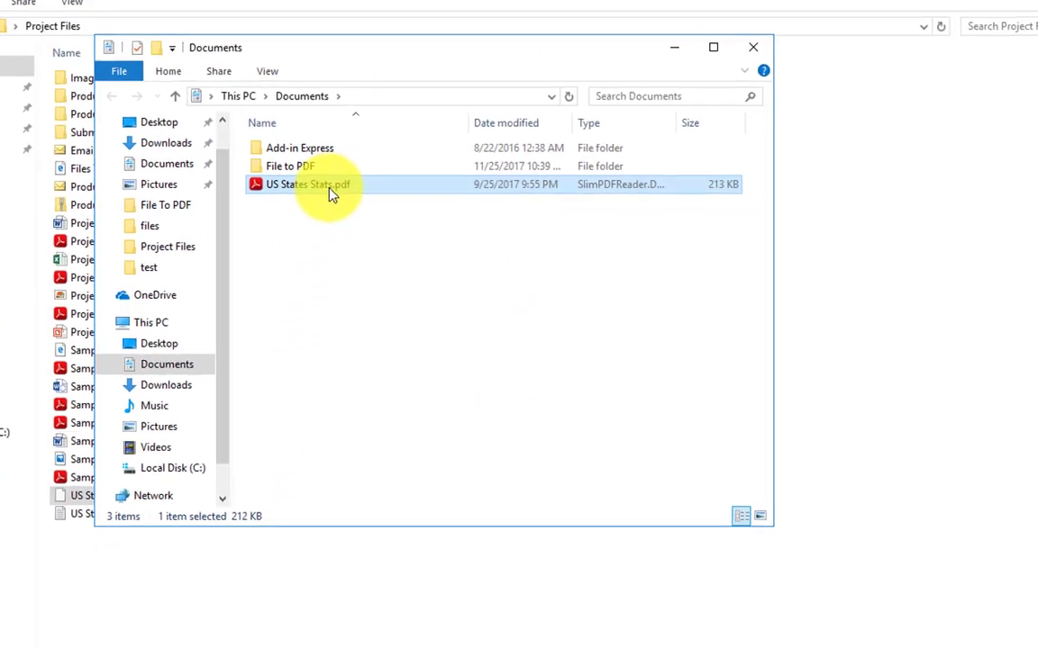
click(711, 67)
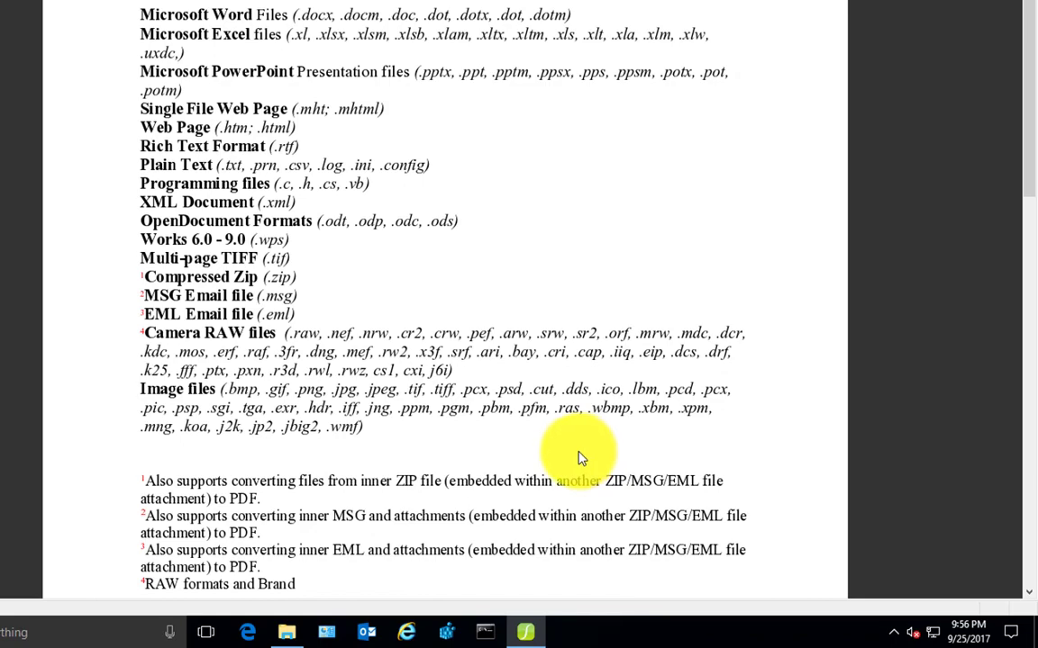
Highlight the EML Email file (.eml) line and scroll through the supported formats lists
triple_click(467, 315)
scroll(467, 317, down, 3)
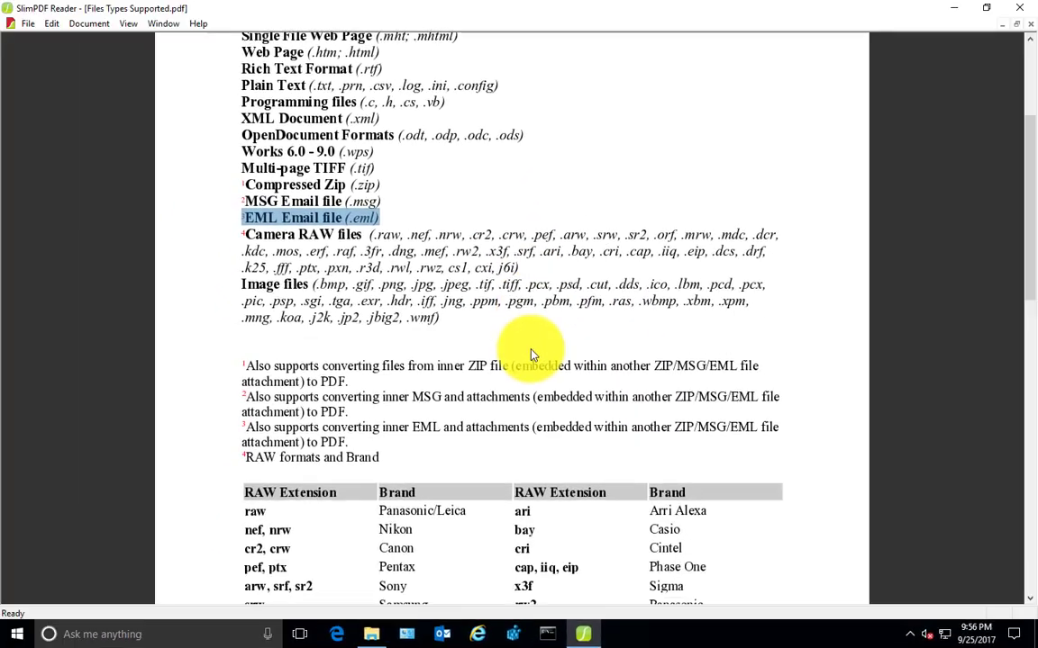
scroll(531, 354, down, 5)
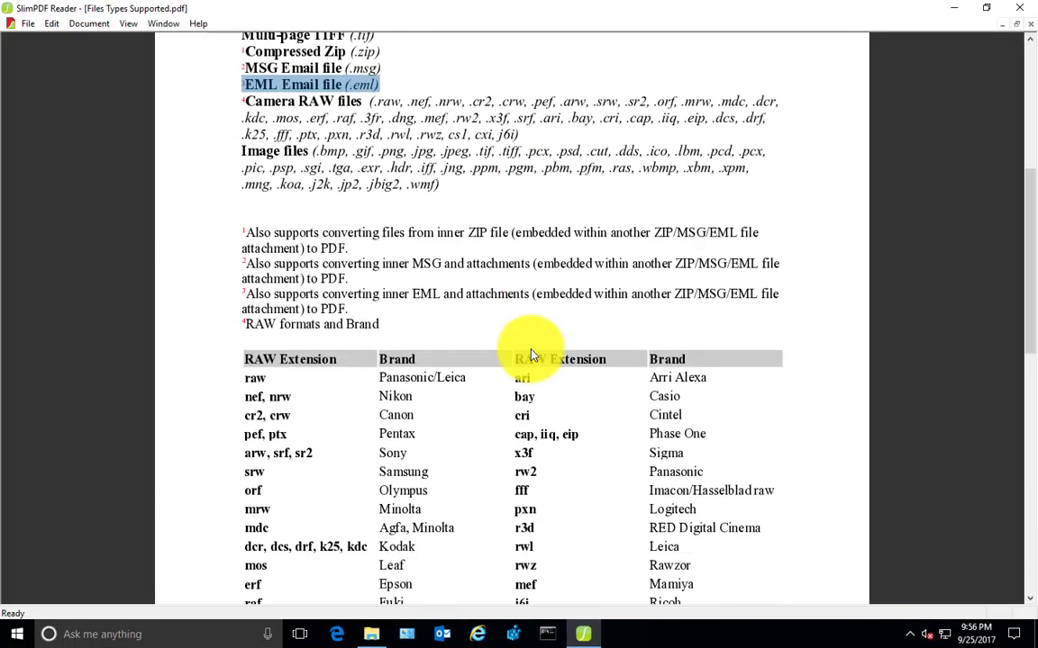
scroll(531, 354, up, 9)
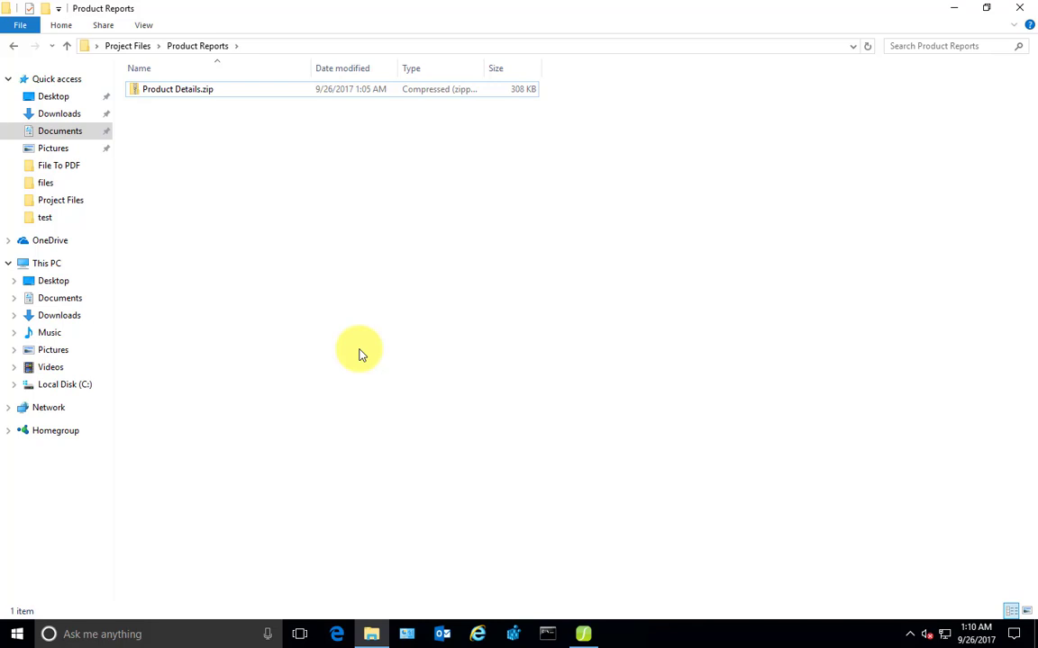
Preview Product Details.zip, then instantly convert each of its four files into separate PDFs
click(195, 93)
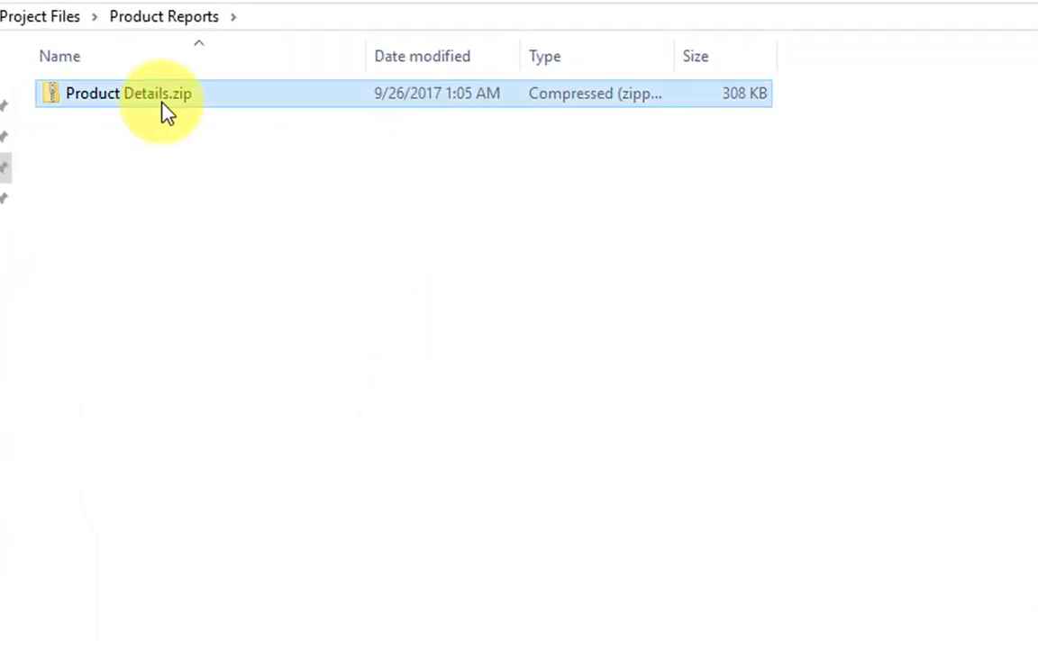
double_click(163, 104)
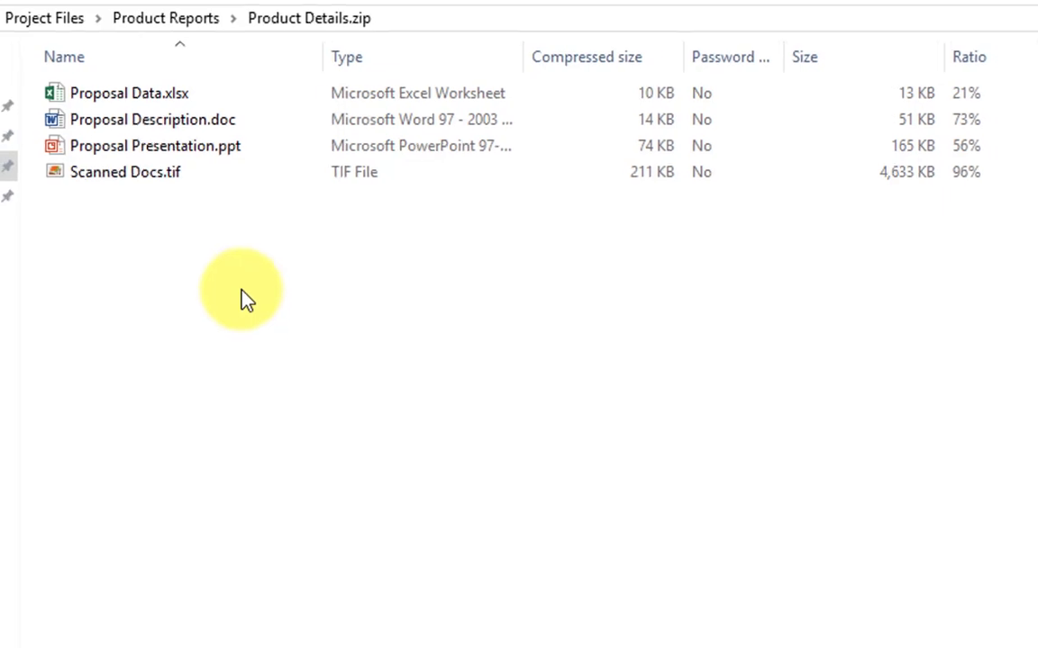
click(178, 18)
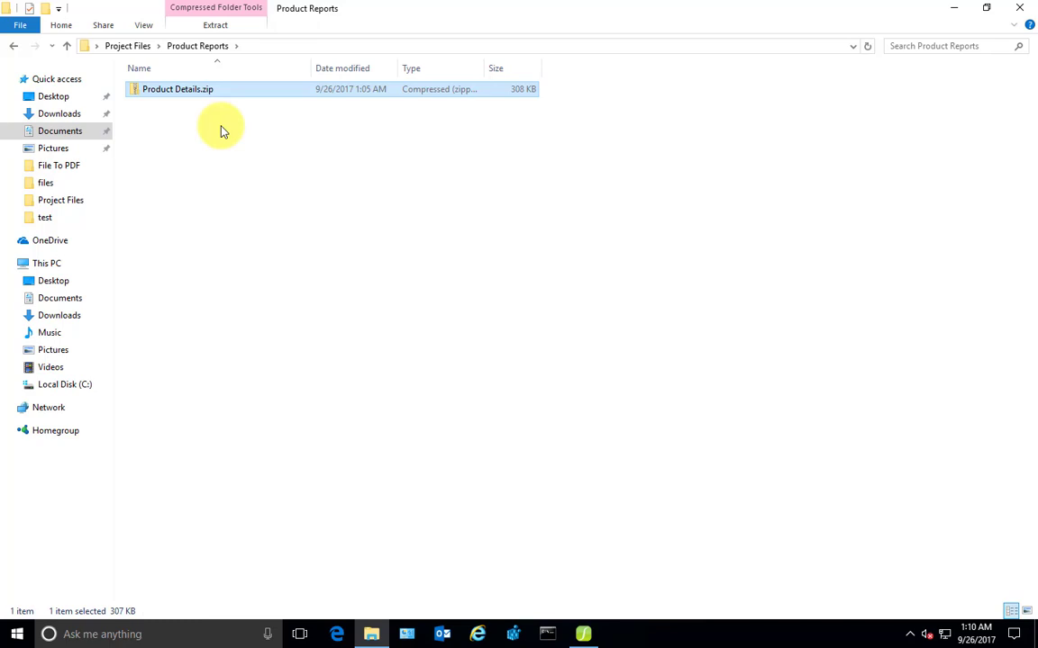
right_click(198, 96)
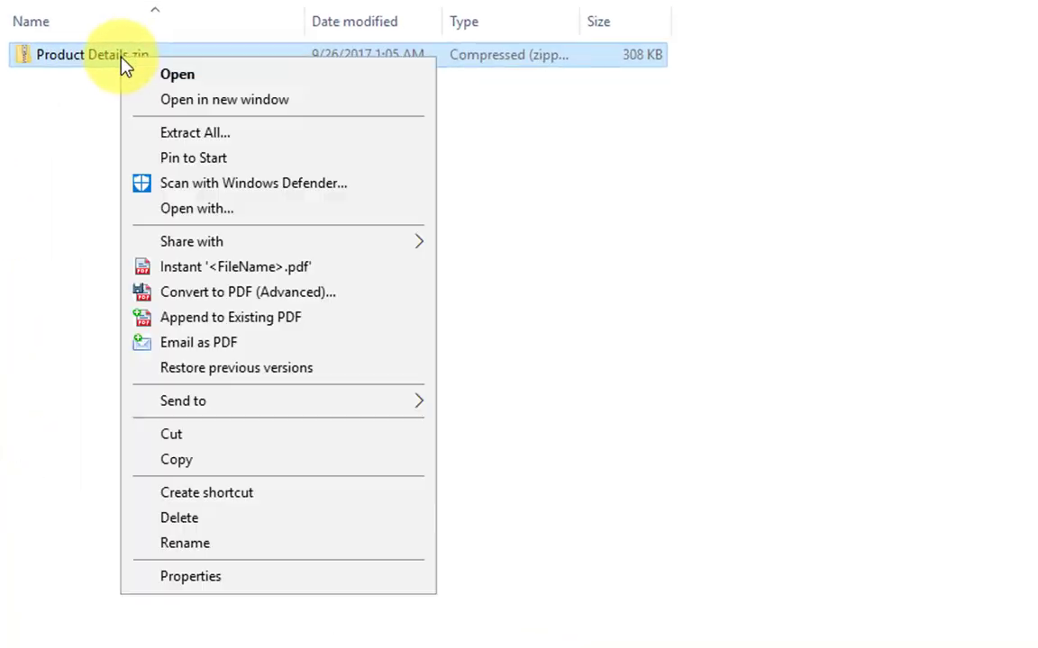
click(249, 270)
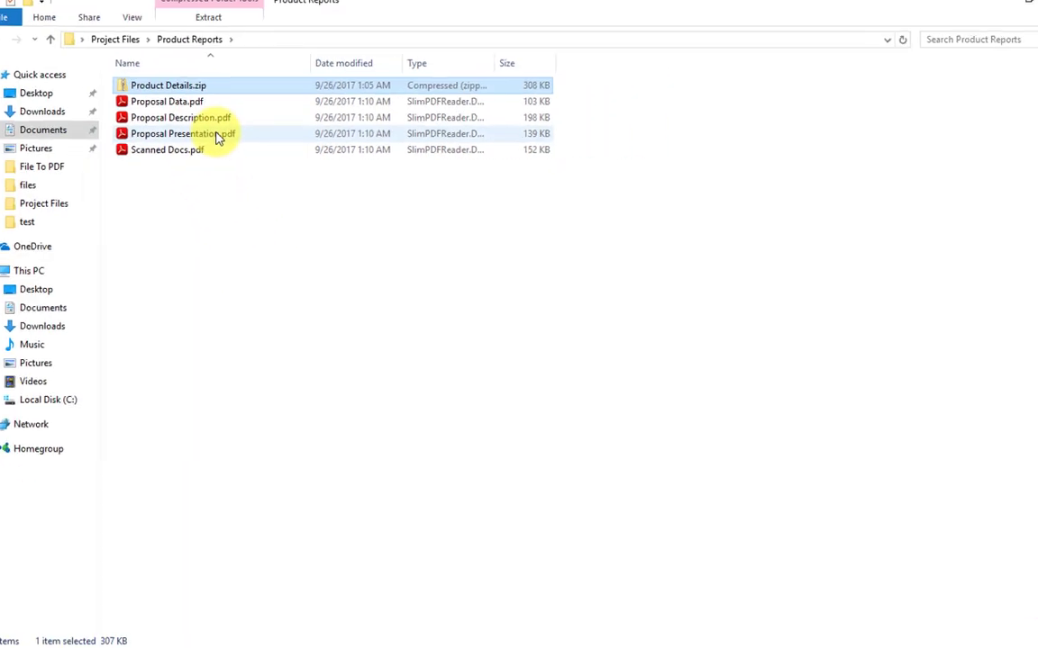
double_click(196, 85)
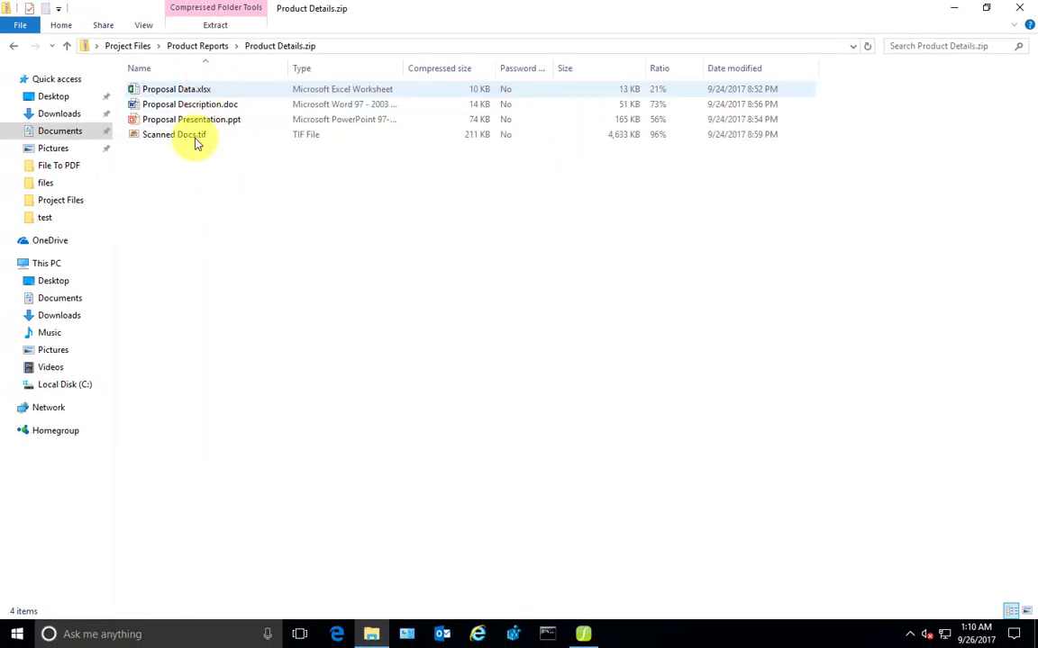
click(197, 46)
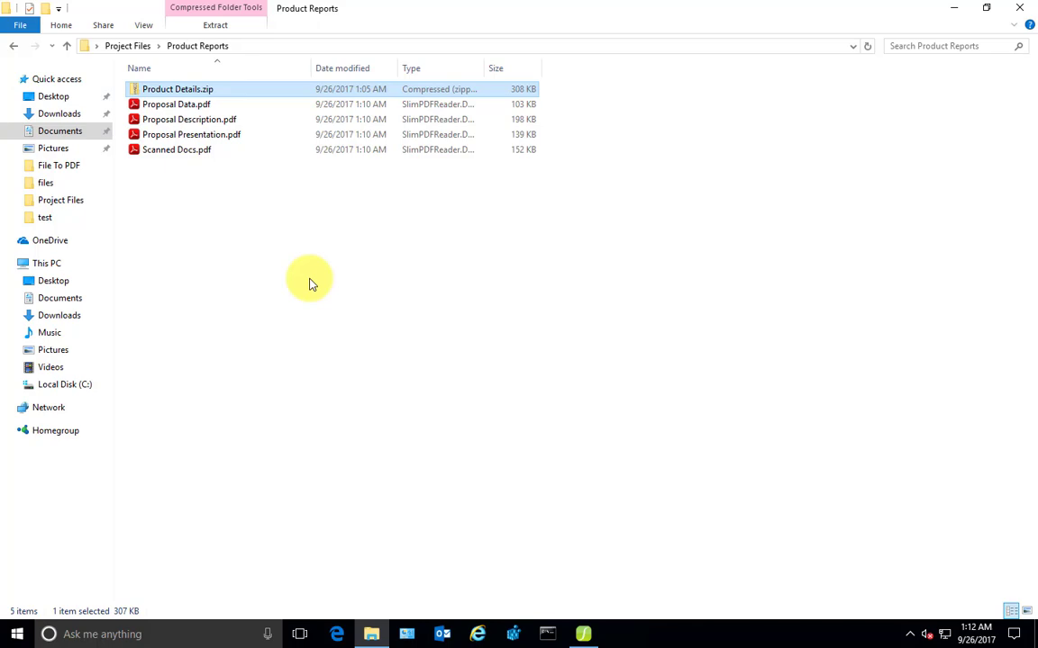
Combine all files in Product Details.zip into one Product Details.pdf in the source folder
right_click(219, 95)
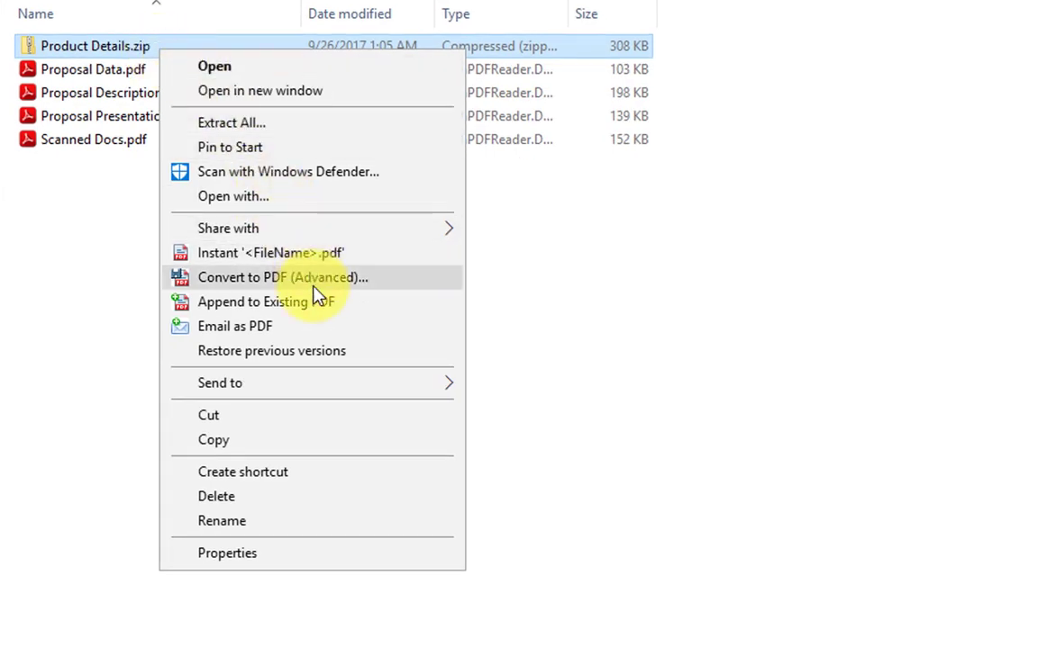
click(314, 283)
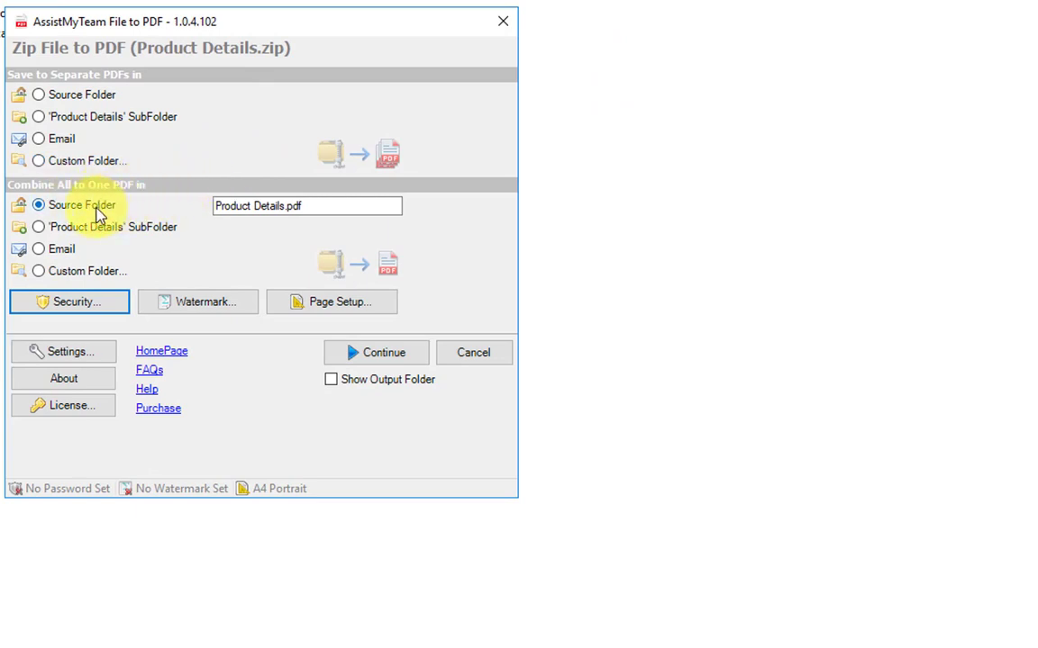
double_click(296, 206)
drag(226, 196, 217, 194)
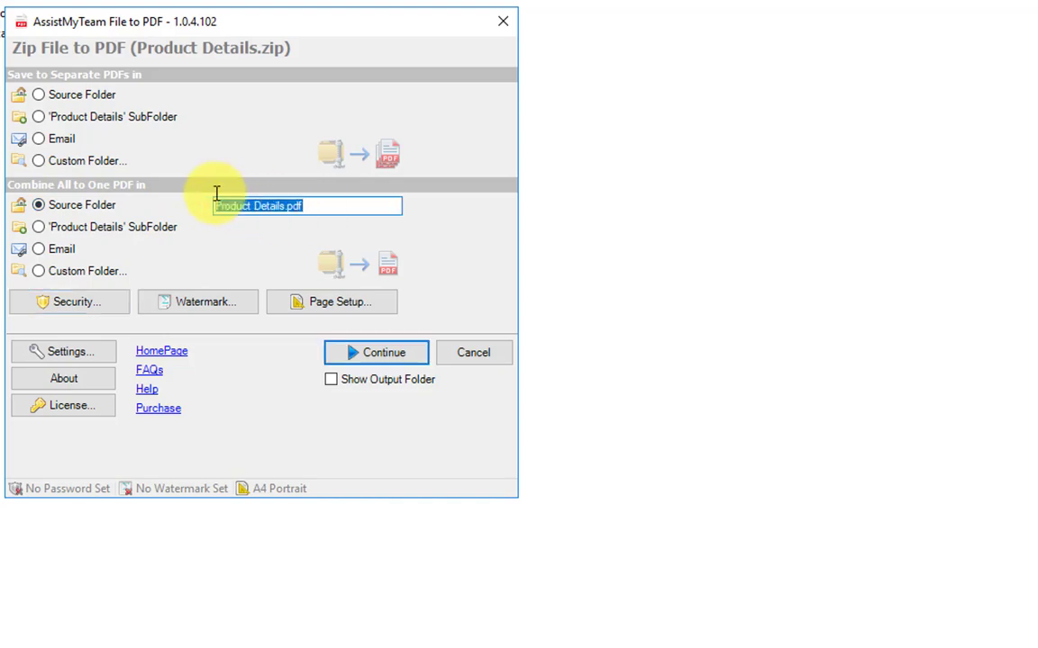
click(370, 353)
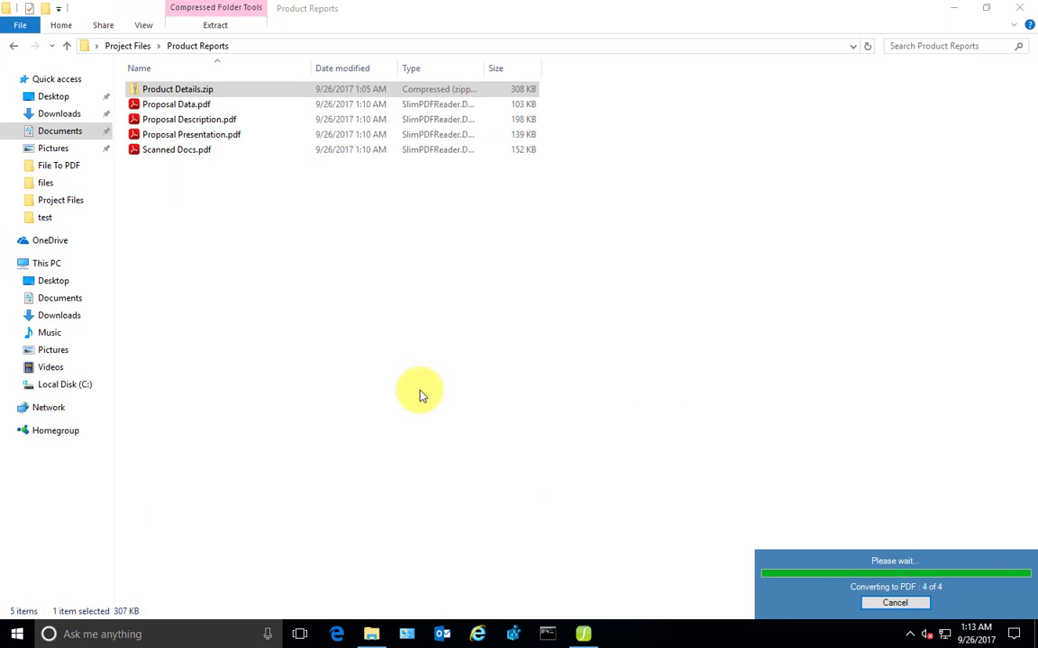
click(207, 84)
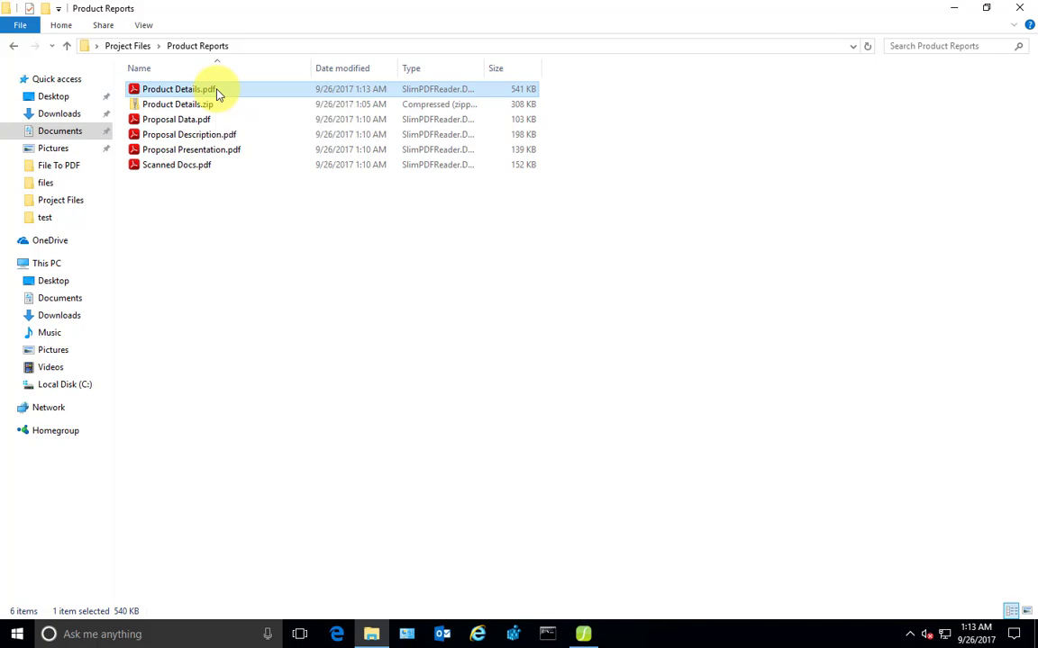
Open Product Details.pdf in SlimPDF Reader and scroll through its combined pages
double_click(216, 94)
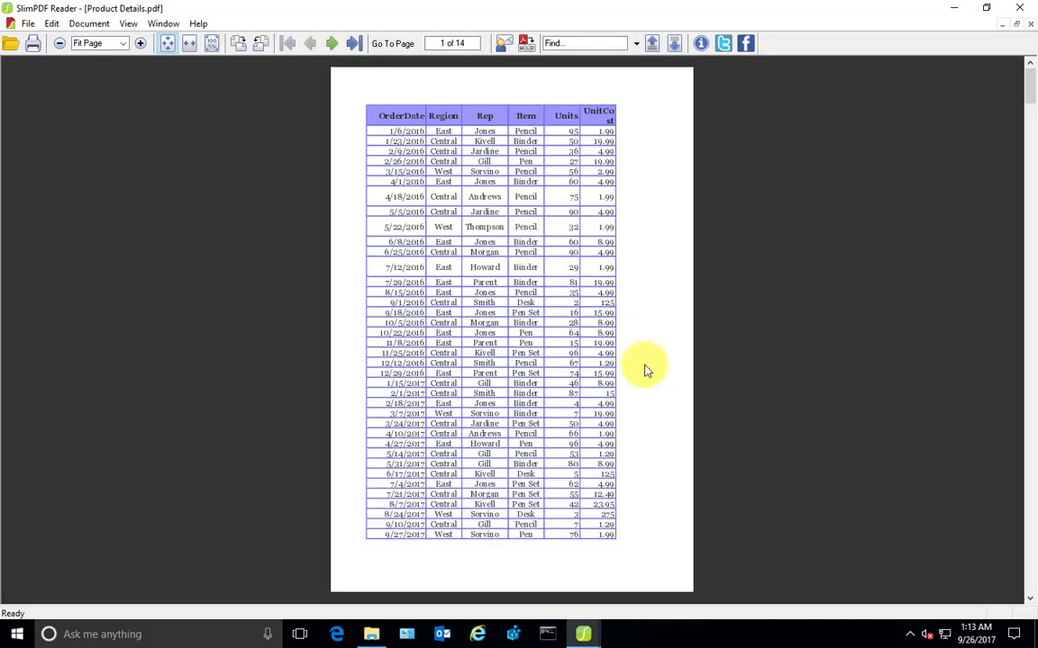
scroll(644, 366, down, 4)
scroll(644, 369, down, 8)
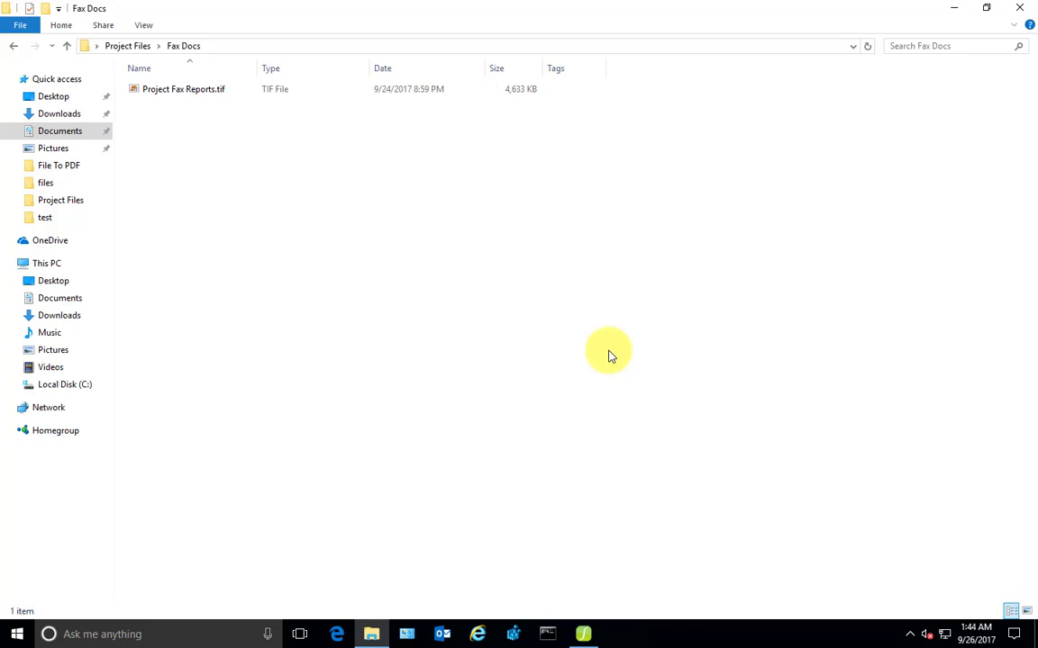
Use the Instant 'Project Fax Reports.pdf' option on the TIF file in Fax Docs
click(206, 92)
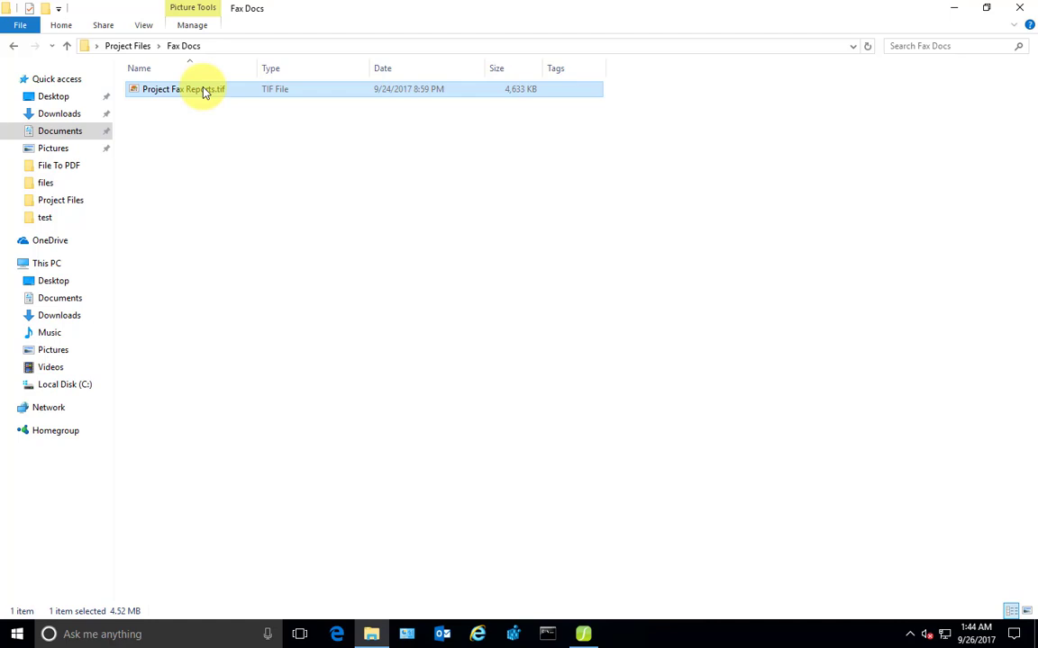
right_click(202, 90)
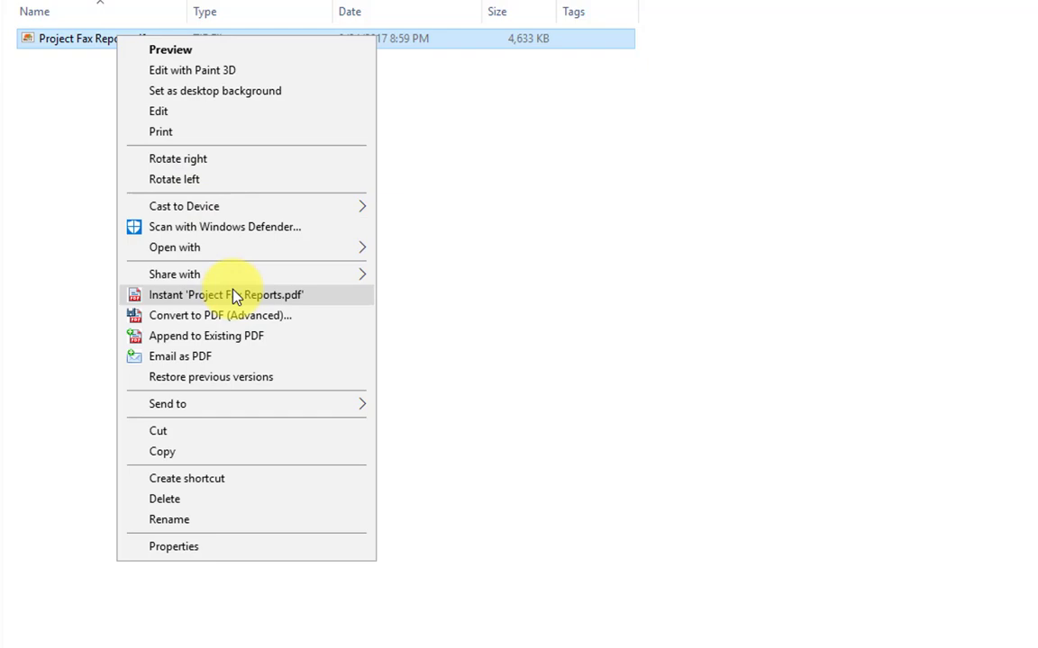
click(235, 295)
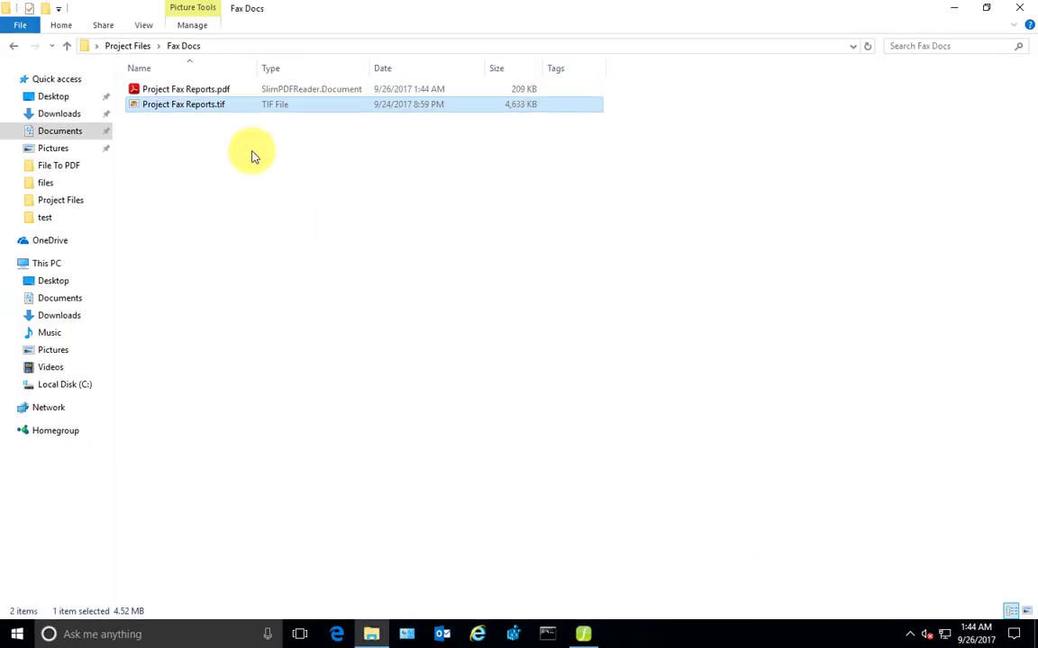
Open Project Fax Reports.pdf and scroll through its three pages
double_click(217, 89)
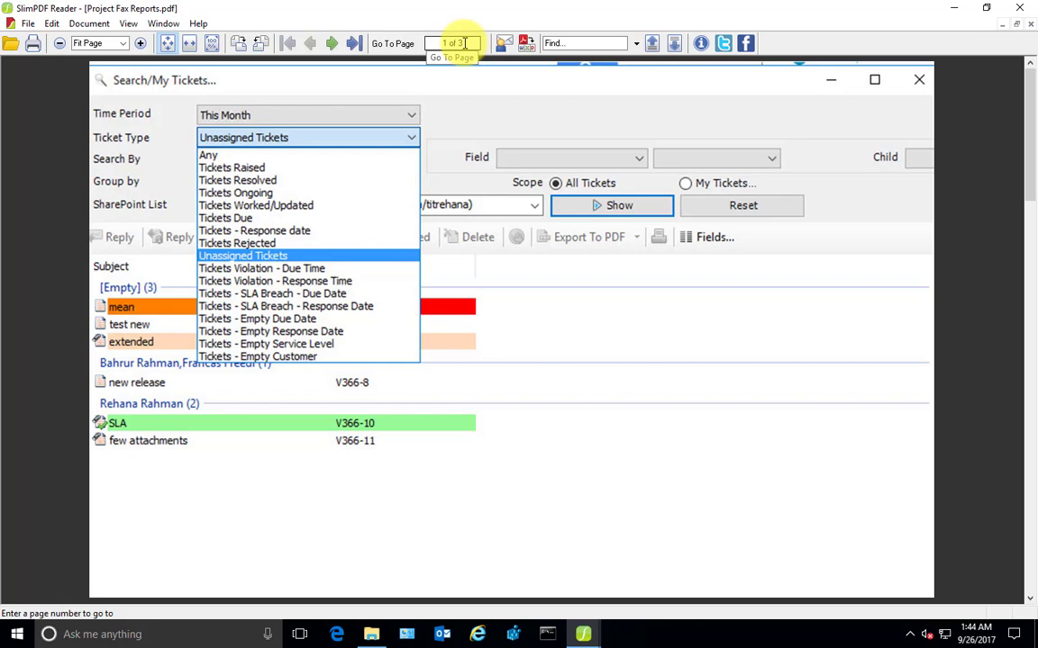
scroll(459, 165, down, 2)
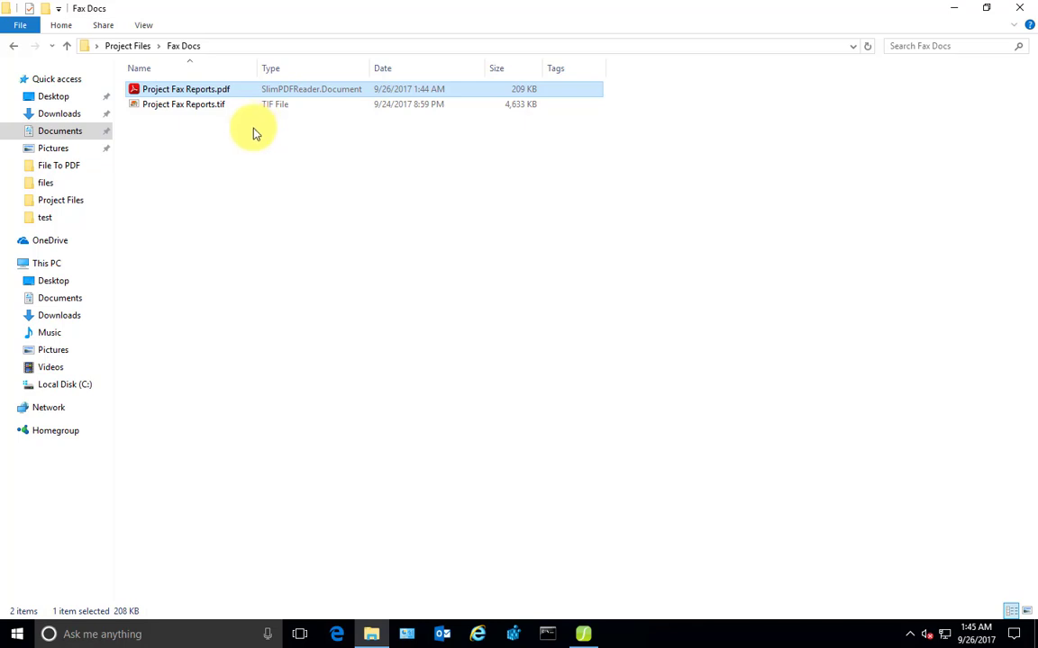
Split Project Fax Reports.tif into separate PDFs _0, _1 and _2 saved in its source folder
click(214, 106)
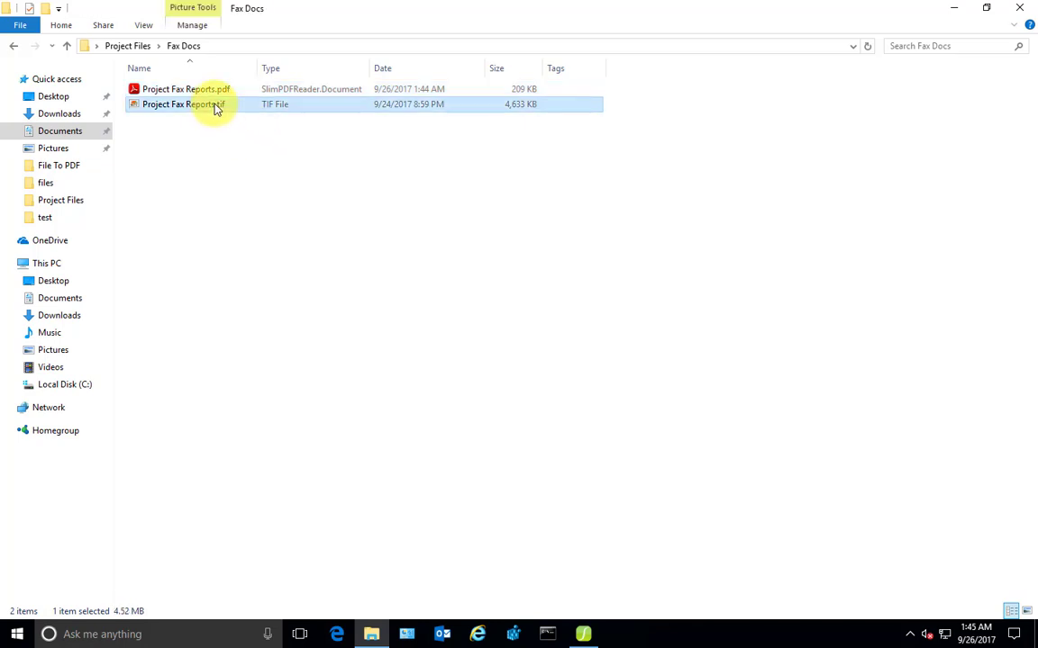
right_click(214, 105)
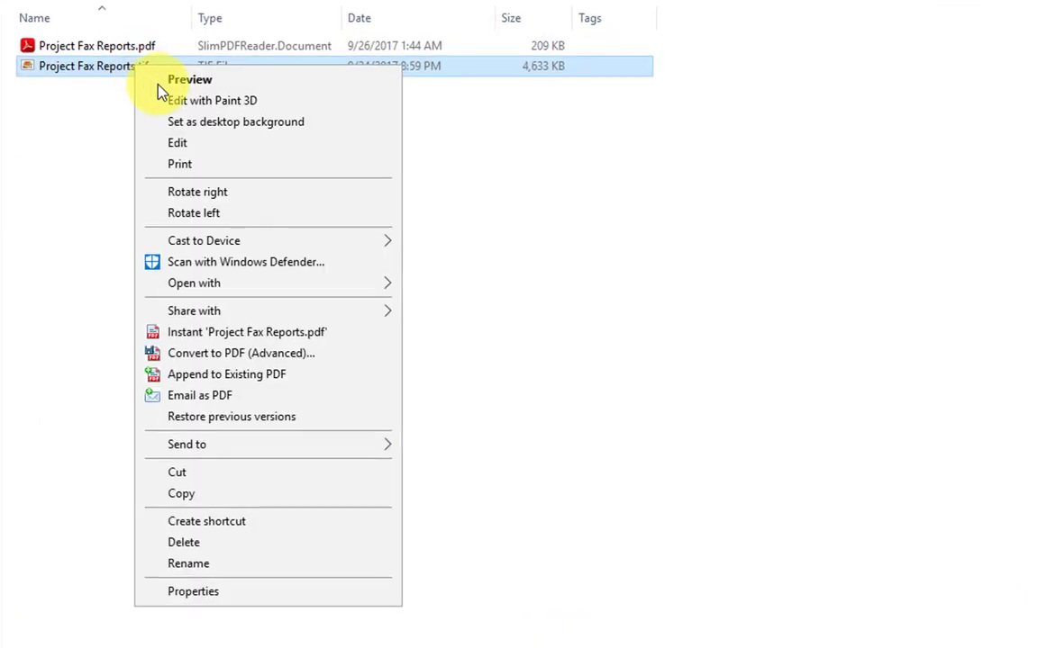
click(259, 354)
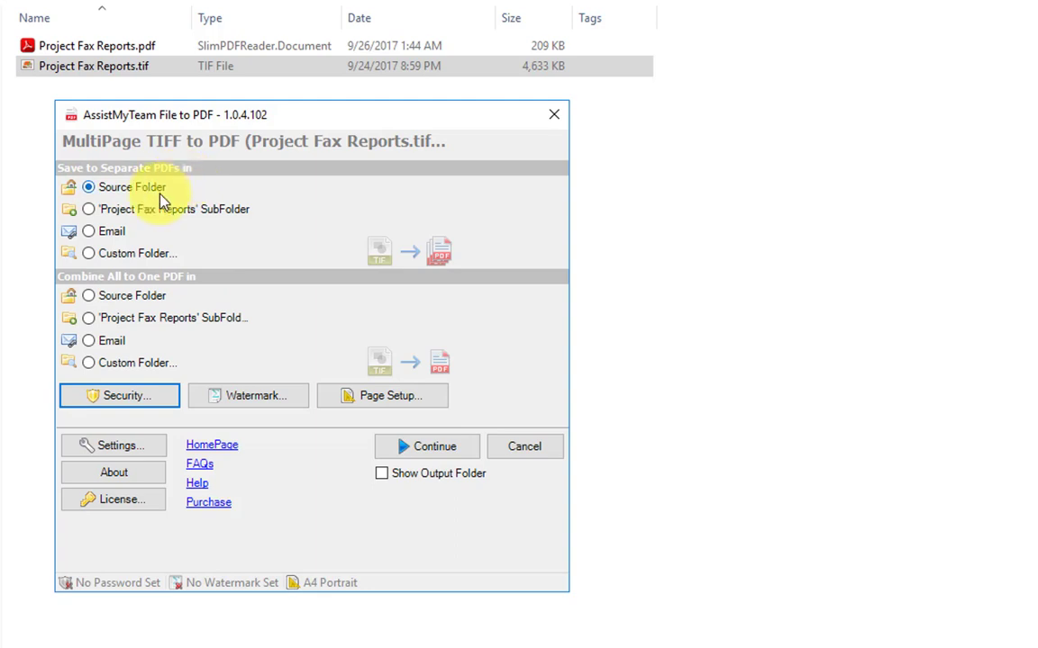
click(420, 448)
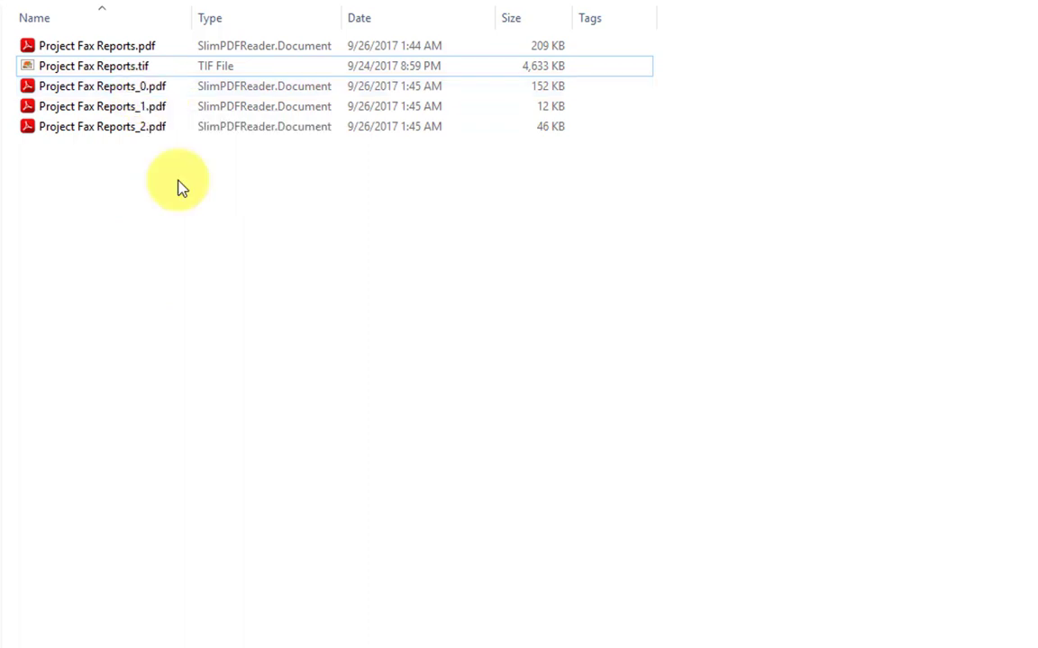
Instantly convert Product Launch.msg to Product Launch.pdf plus PDFs of ProductCost, ProductInfo and ProductStudy
click(124, 129)
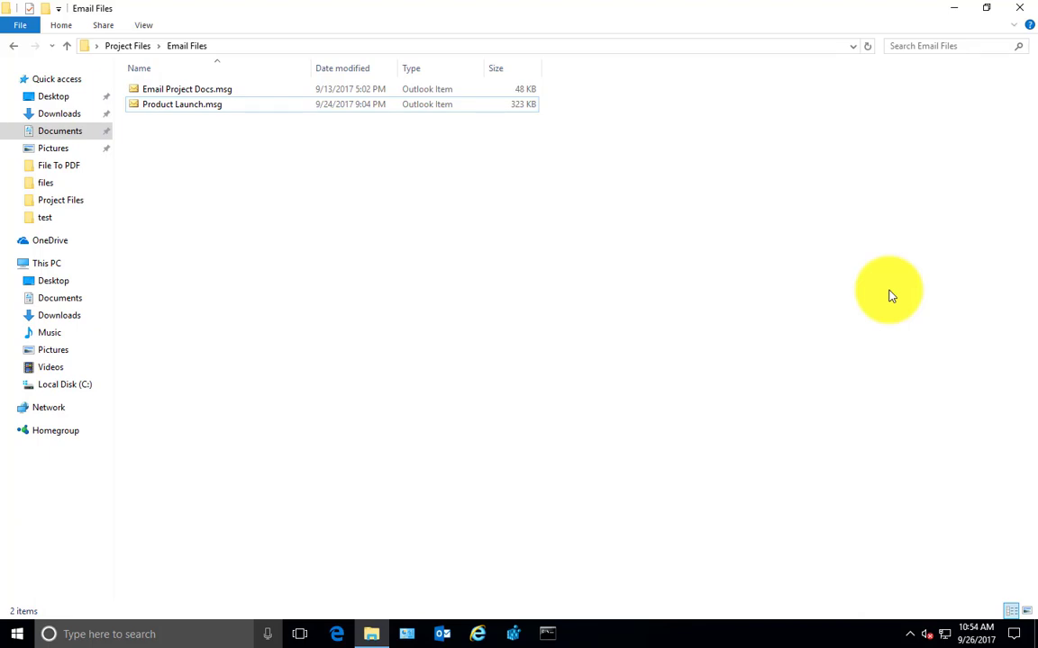
click(224, 106)
click(224, 106)
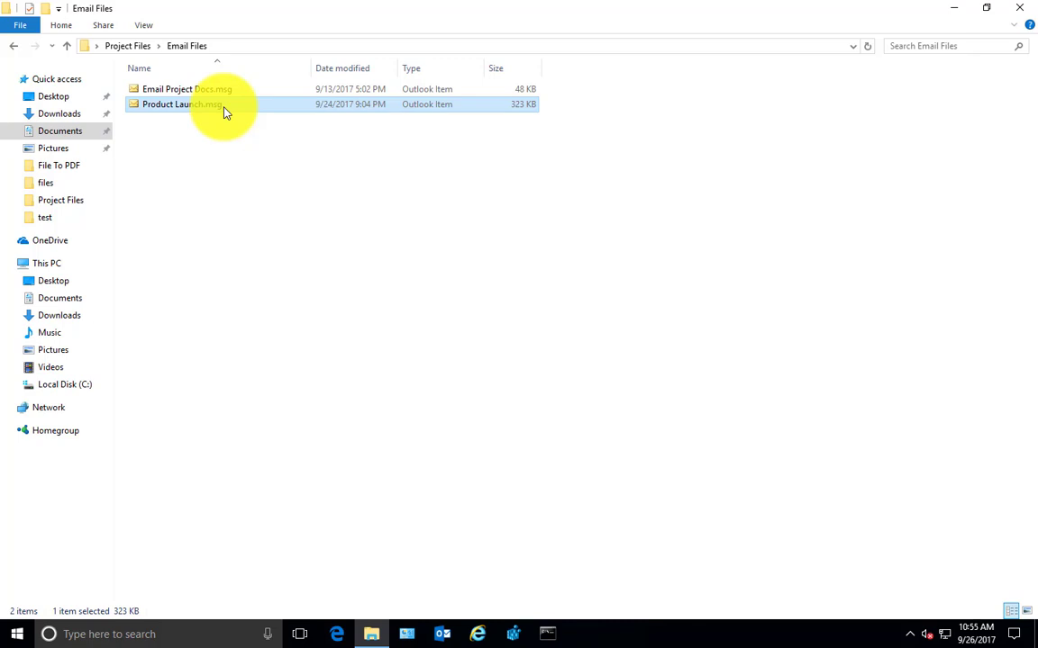
right_click(224, 108)
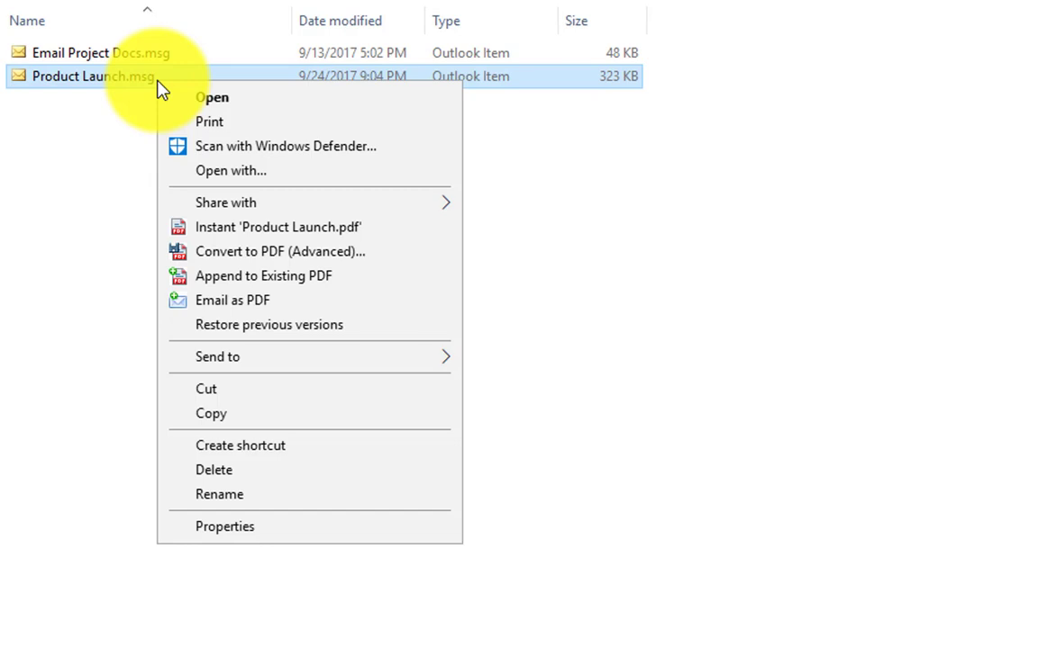
click(317, 243)
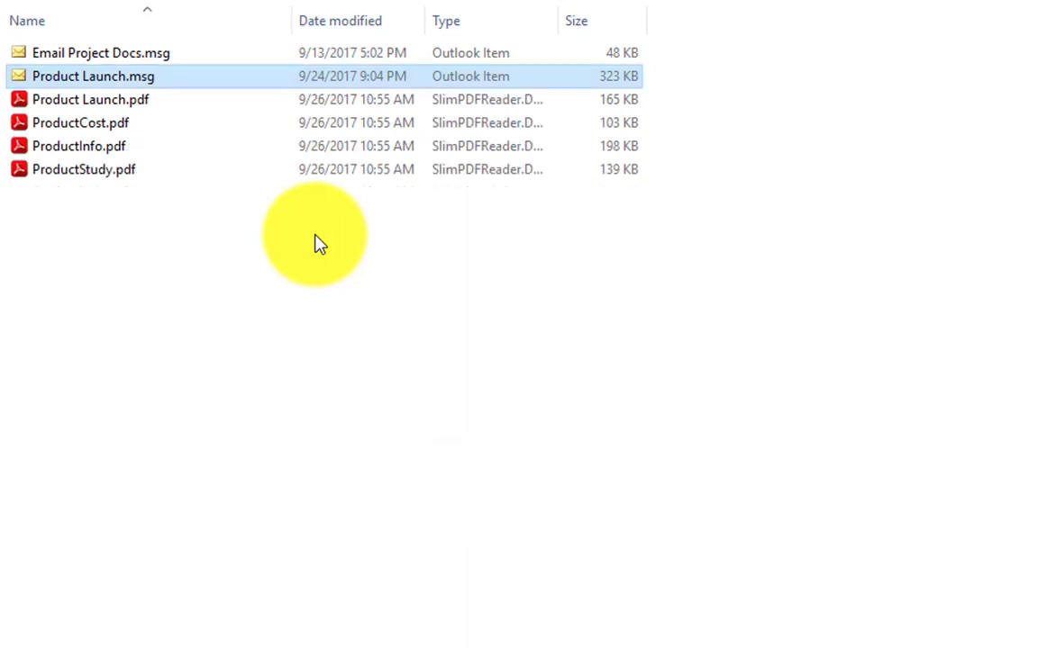
Open Product Launch.msg in Outlook, showing ProductCost.xlsx, ProductInfo.doc and ProductStudy.ppt, beside the PDFs
double_click(153, 79)
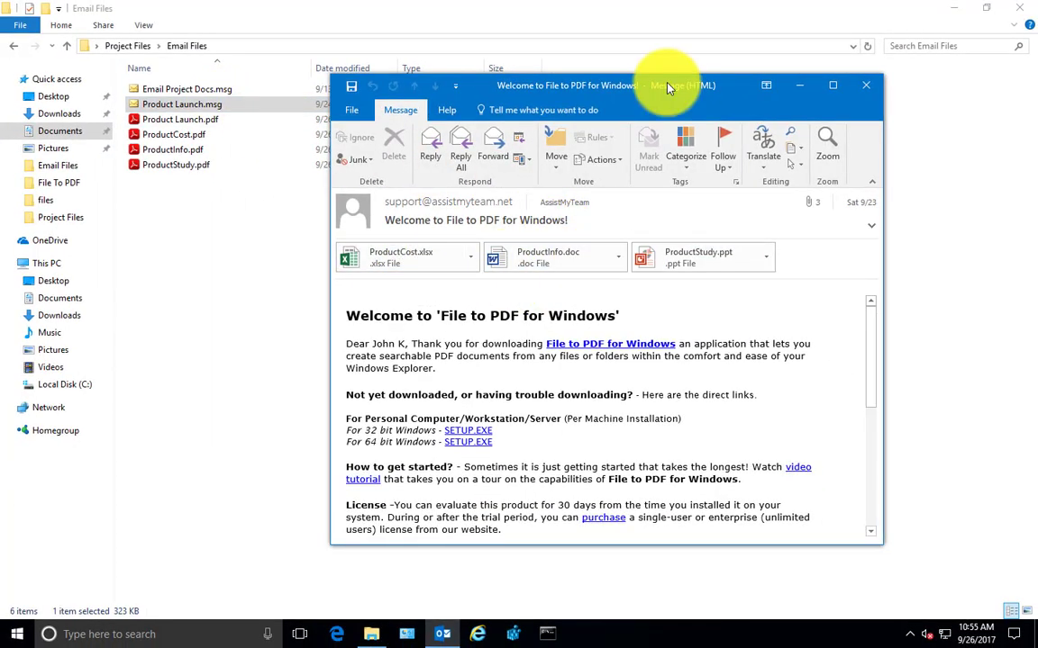
drag(672, 86, 792, 34)
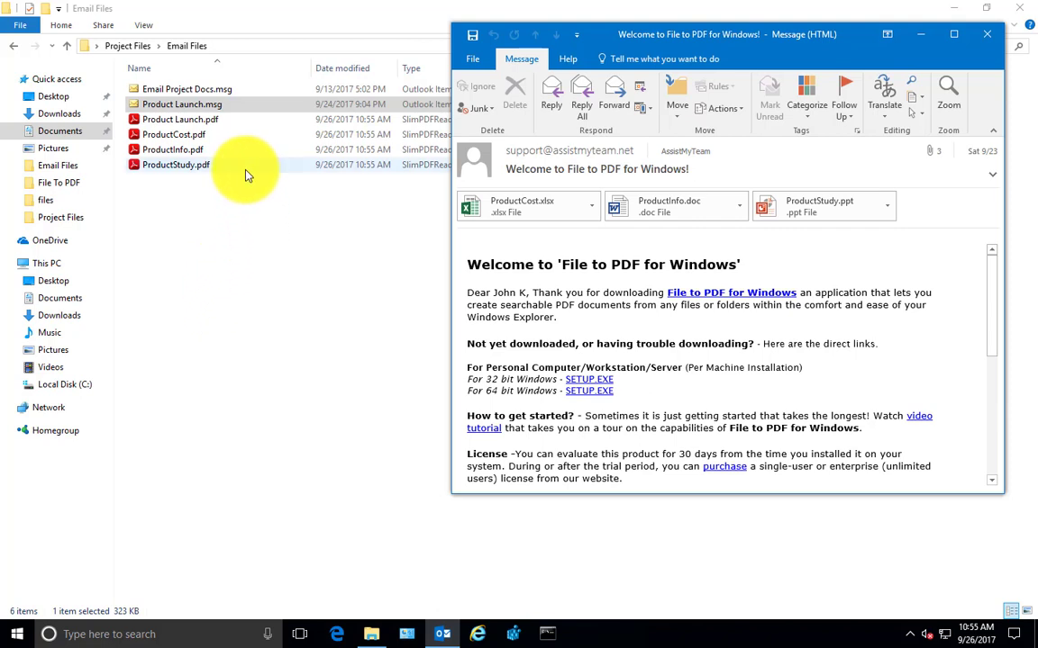
View the one-page Product Launch.pdf email header and body in SlimPDF Reader, then close it
double_click(213, 121)
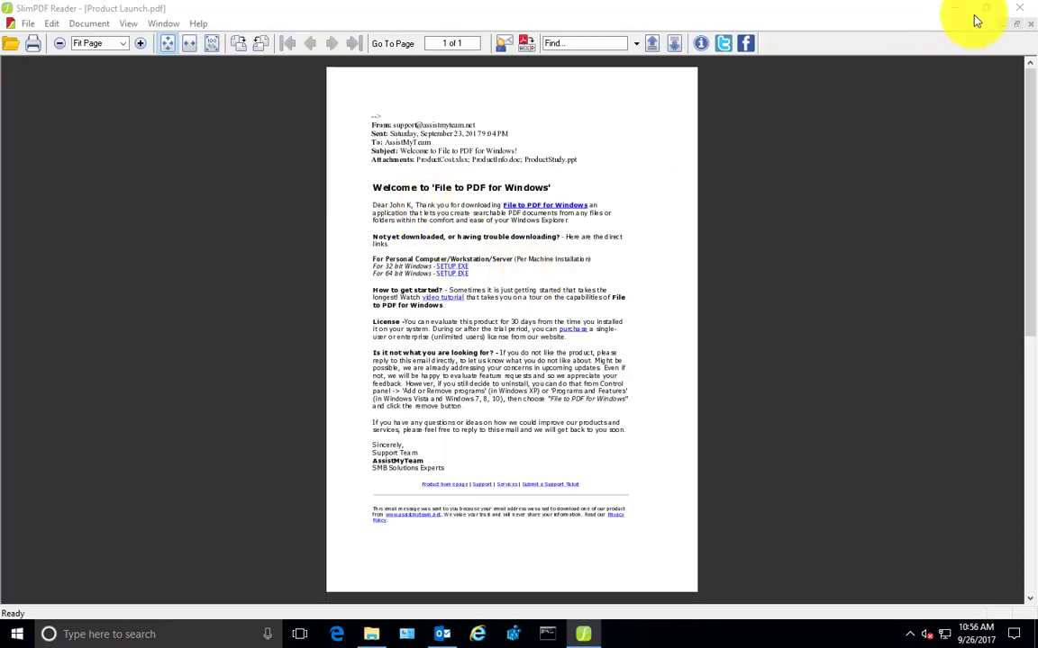
click(1023, 9)
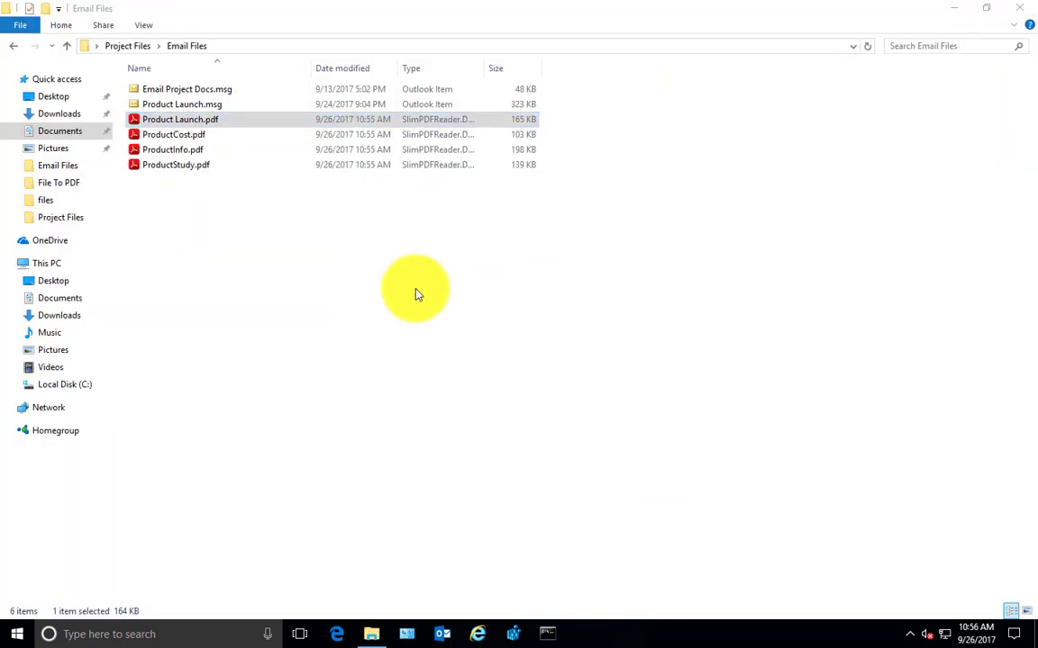
click(204, 124)
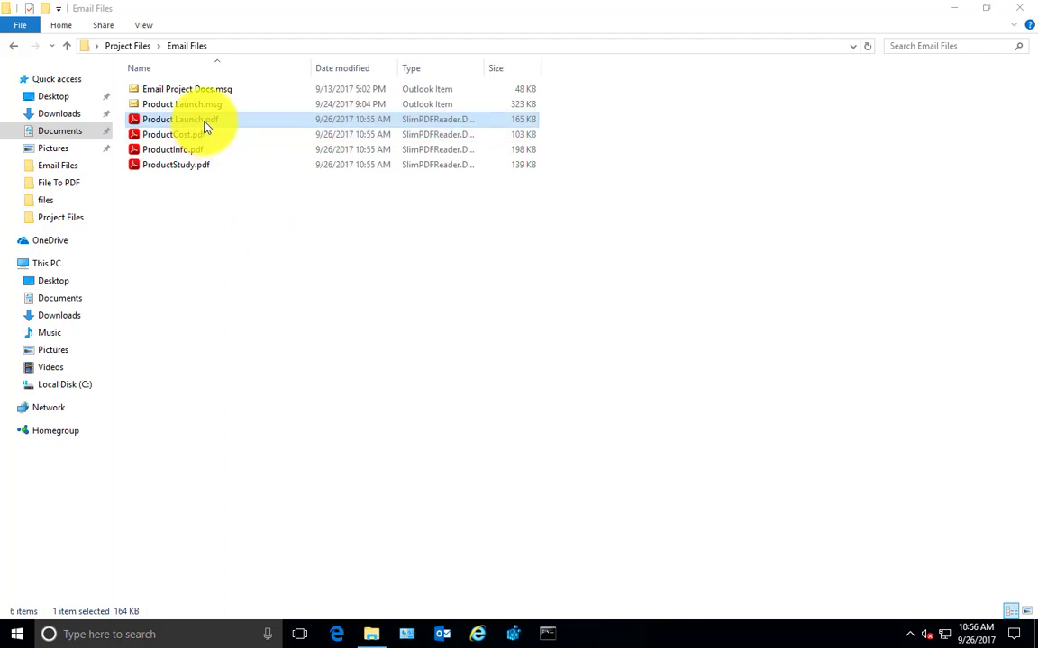
click(199, 136)
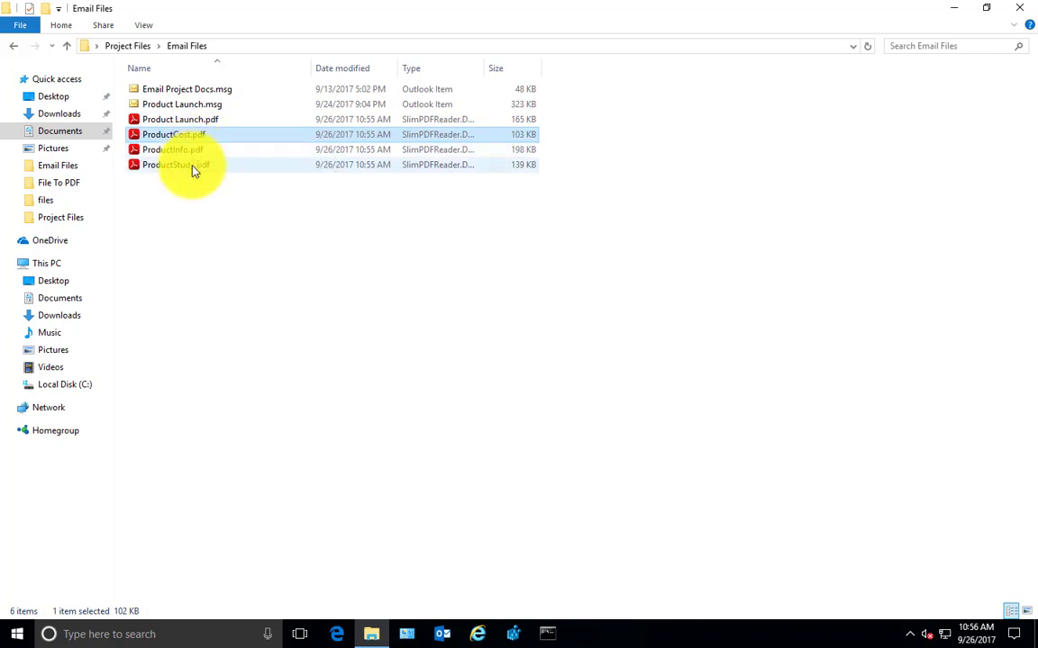
click(192, 168)
click(240, 269)
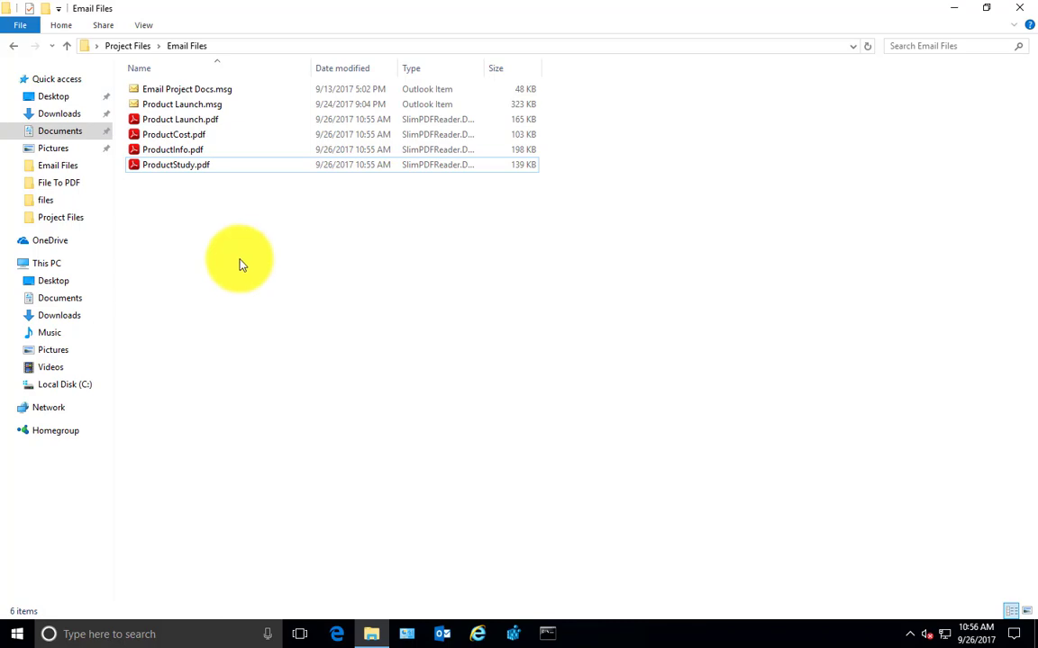
Save the File to PDF setting Merge Email and Attachments into One PDF file
click(17, 634)
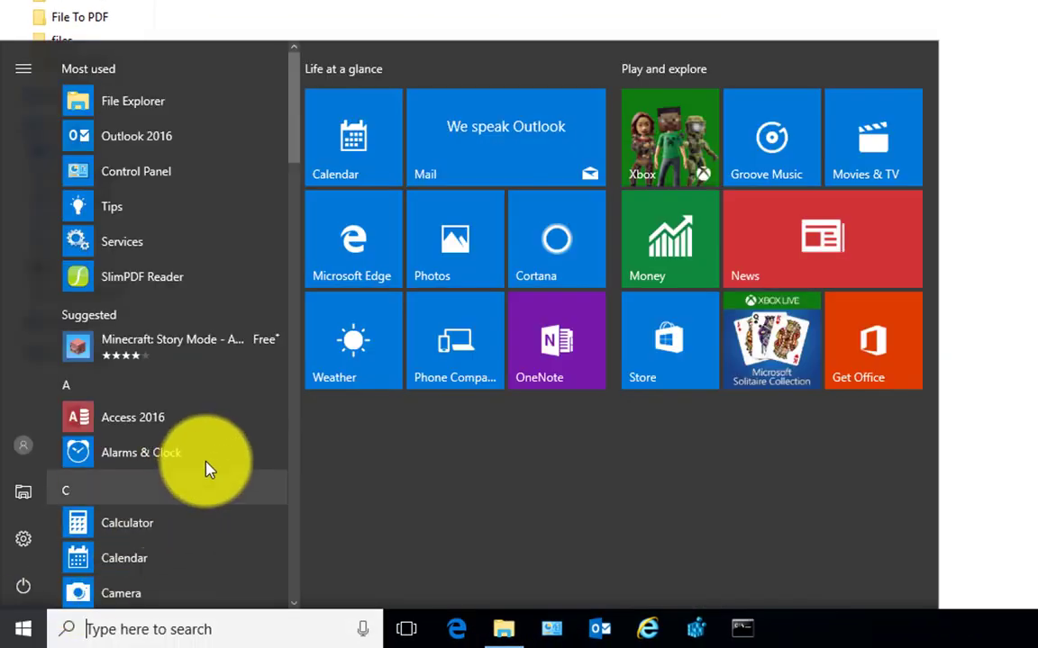
scroll(205, 469, down, 6)
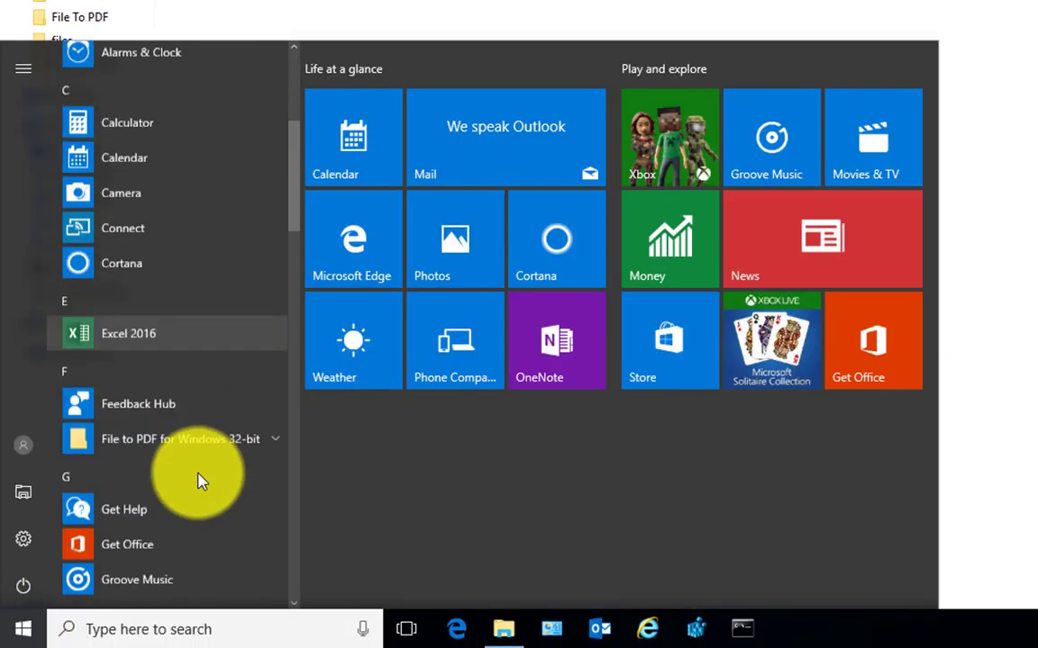
click(165, 242)
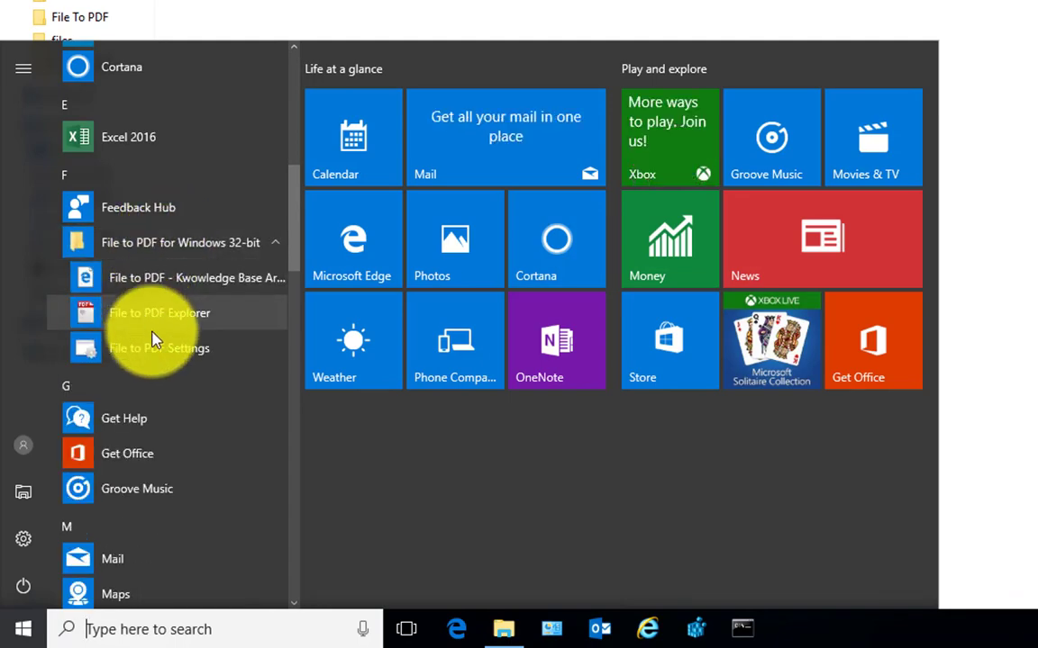
click(155, 348)
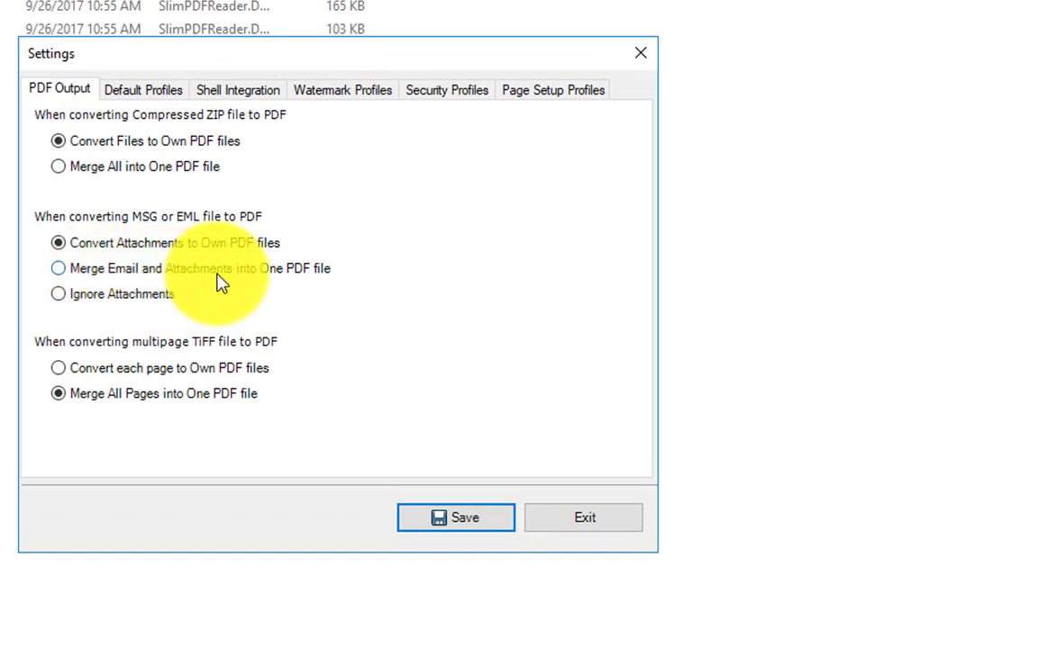
click(287, 281)
click(455, 518)
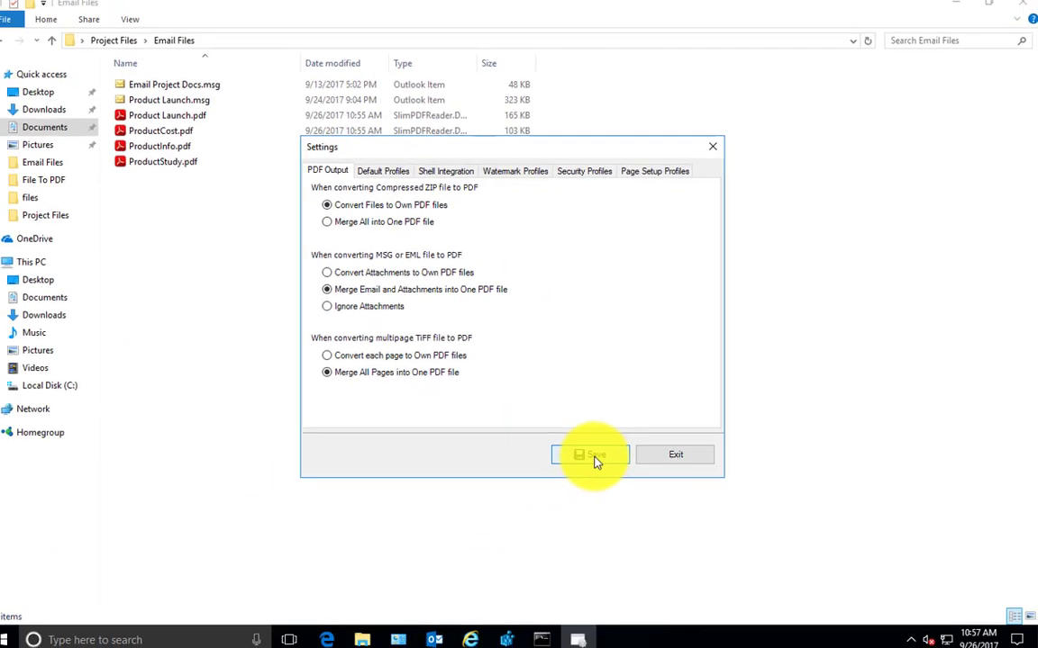
click(202, 160)
Select the four previously generated PDFs in Email Files
ctrl+click(209, 150)
ctrl+click(204, 136)
ctrl+click(208, 121)
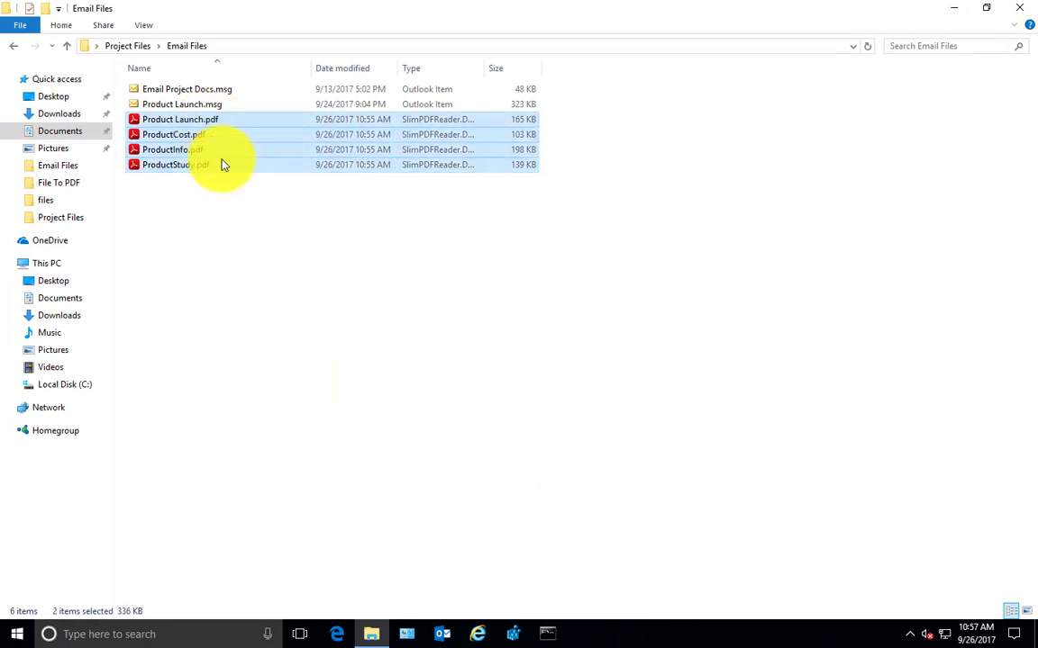
Delete the four PDFs and reconvert Product Launch.msg into one merged 544 KB Product Launch.pdf
key(Delete)
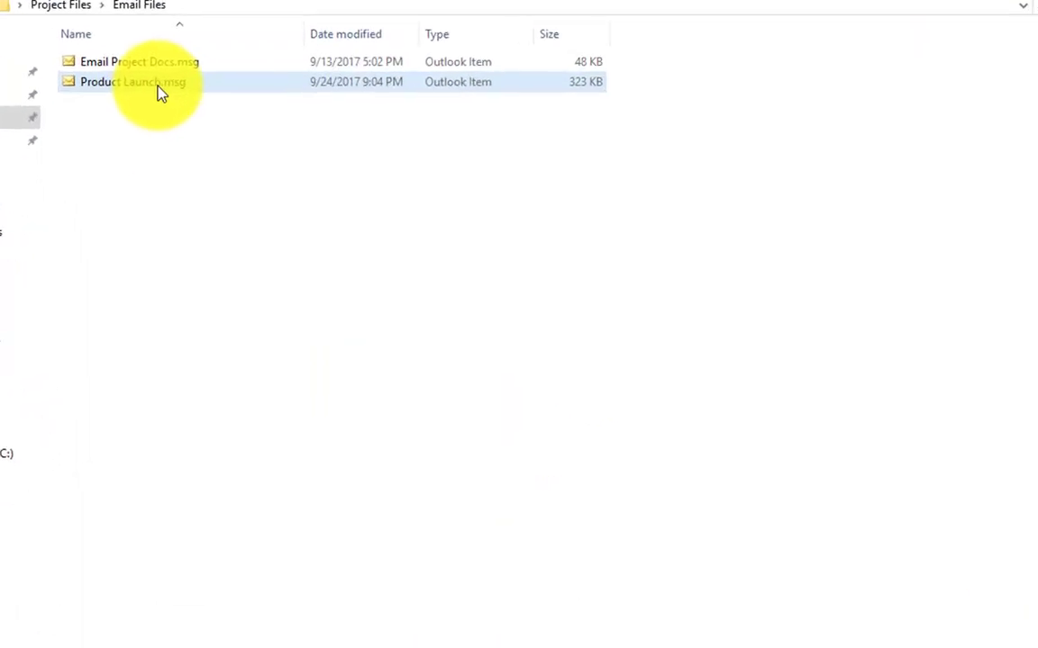
right_click(200, 109)
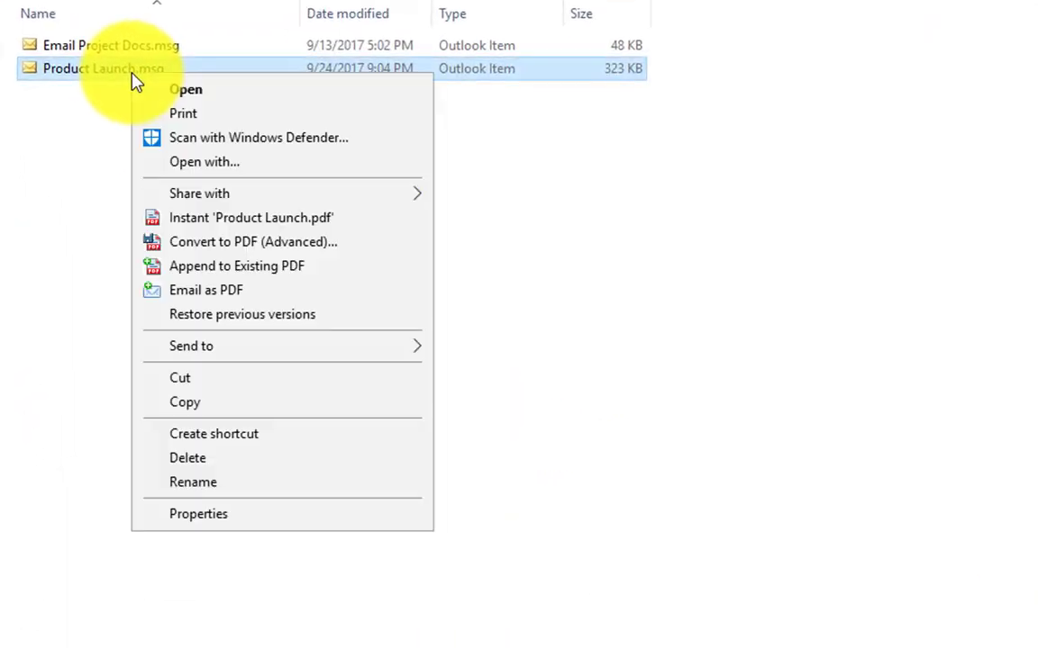
click(254, 219)
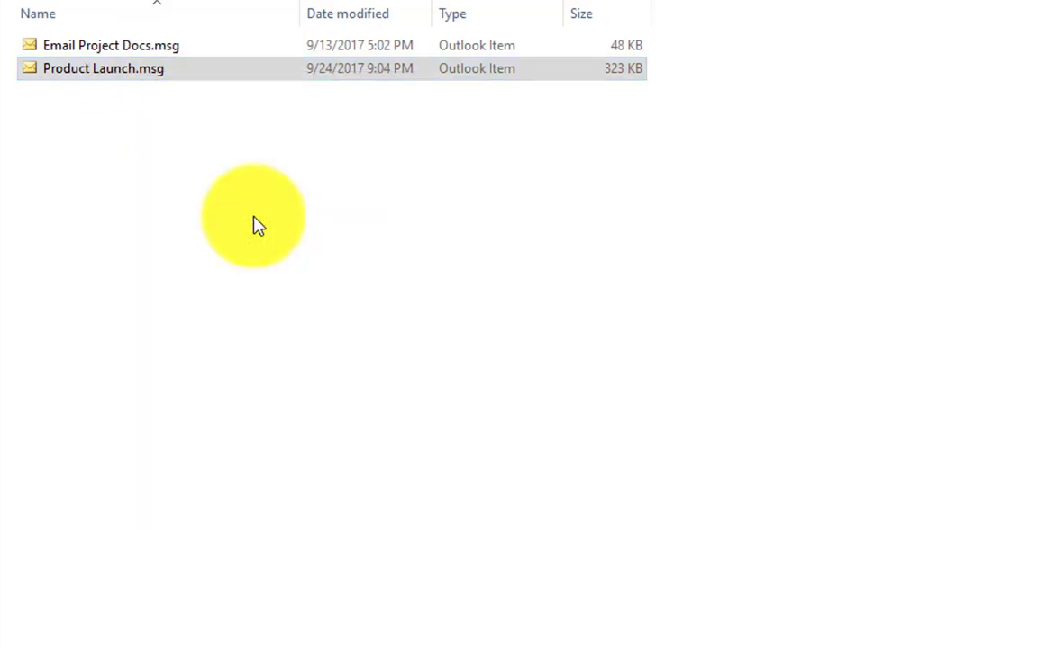
click(141, 149)
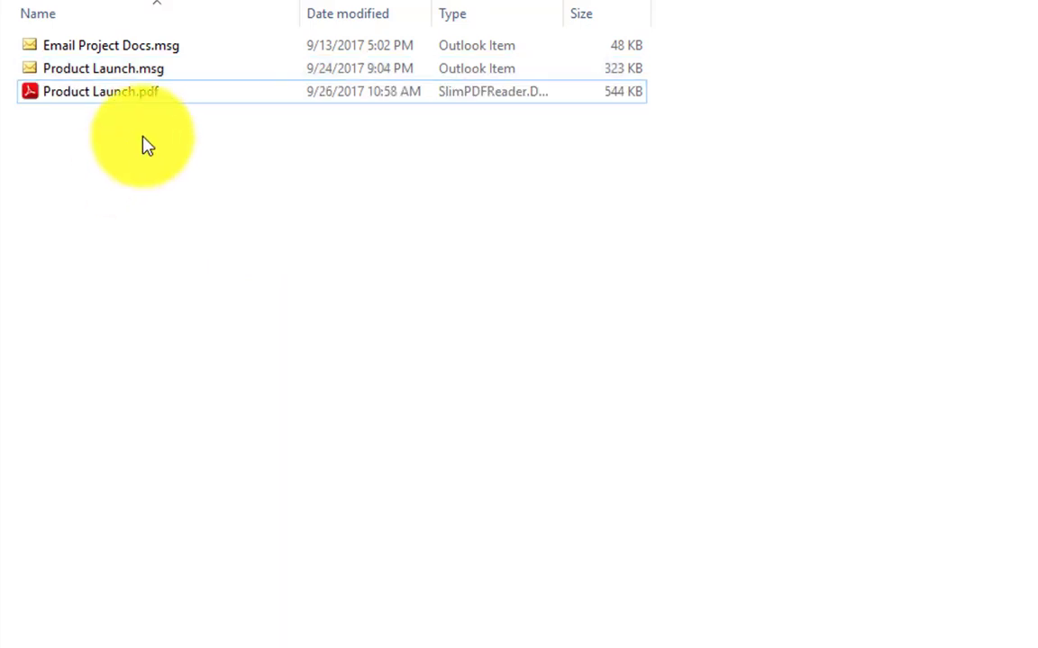
click(153, 102)
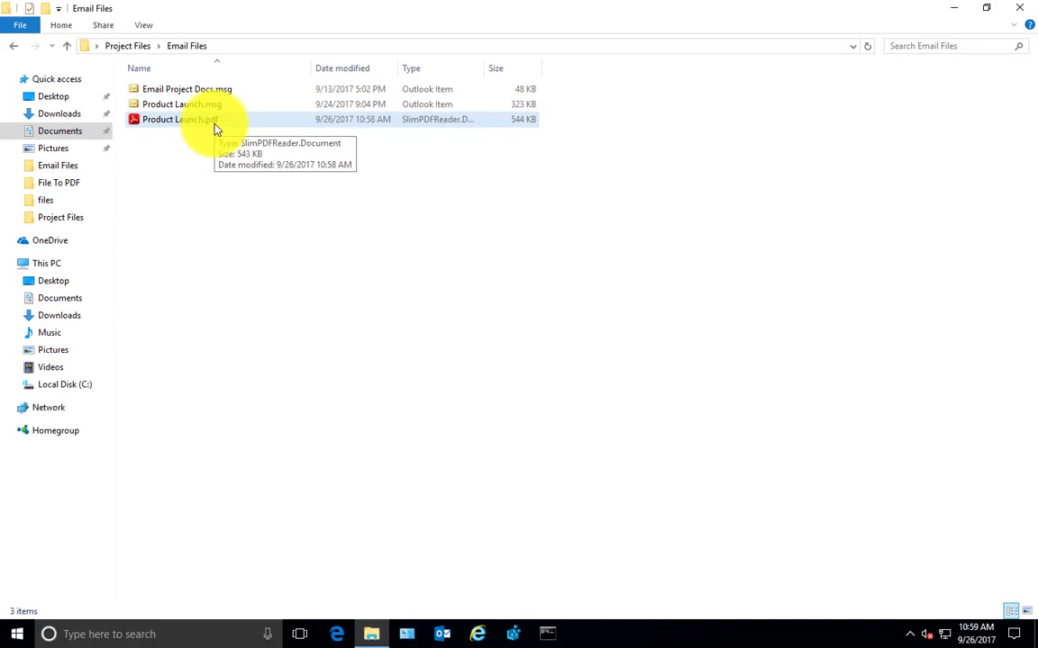
Scroll through the merged 14-page Product Launch.pdf in SlimPDF Reader, checking the attachment tables and text
double_click(214, 129)
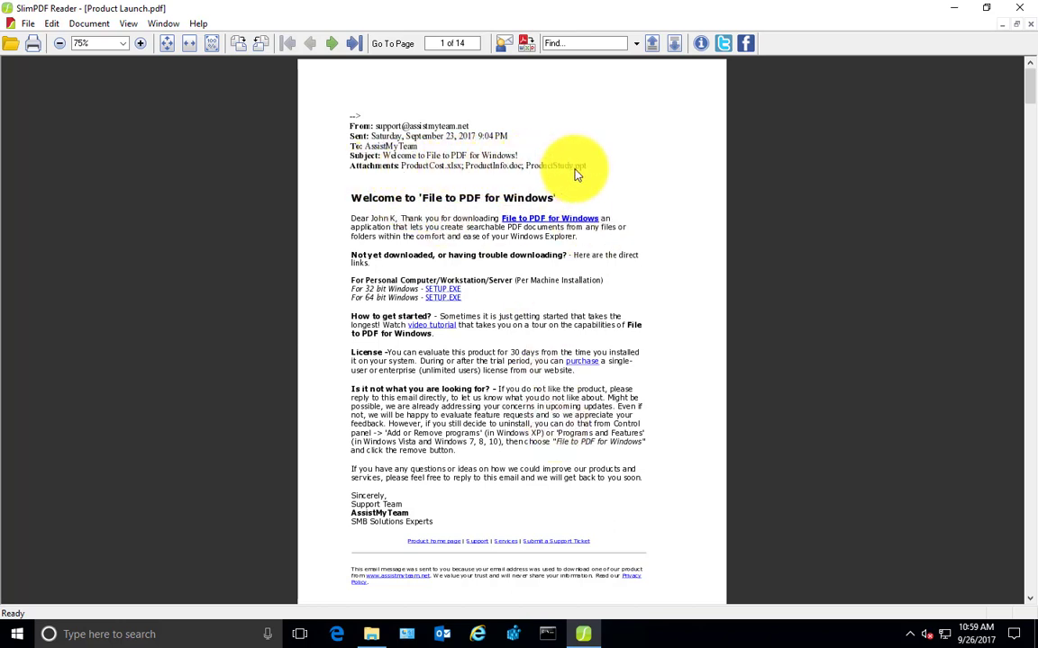
scroll(570, 366, down, 1)
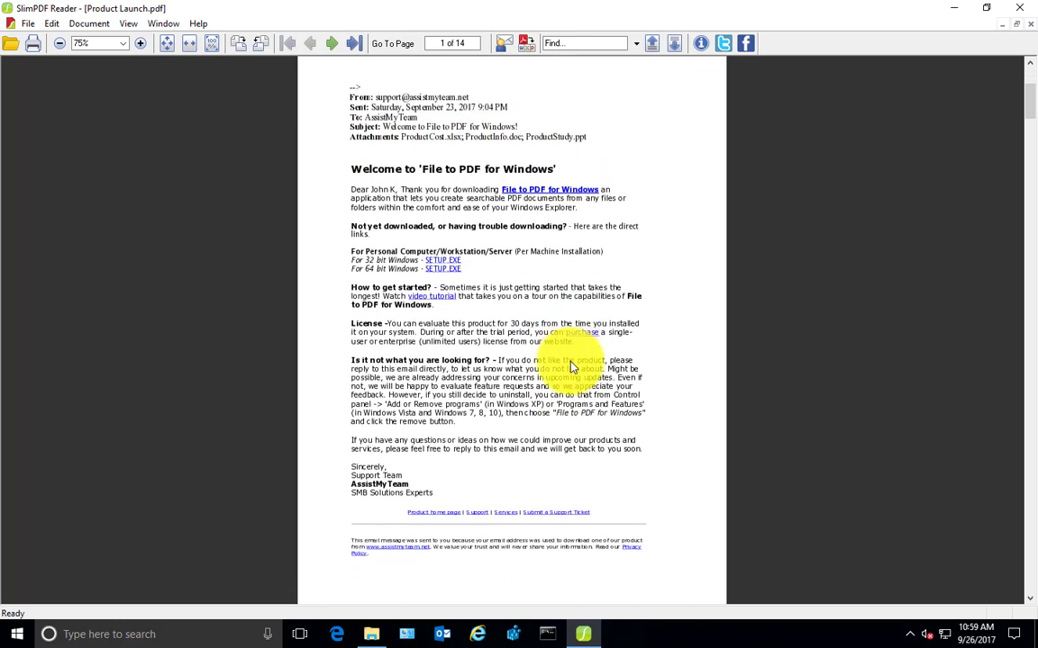
scroll(570, 366, down, 15)
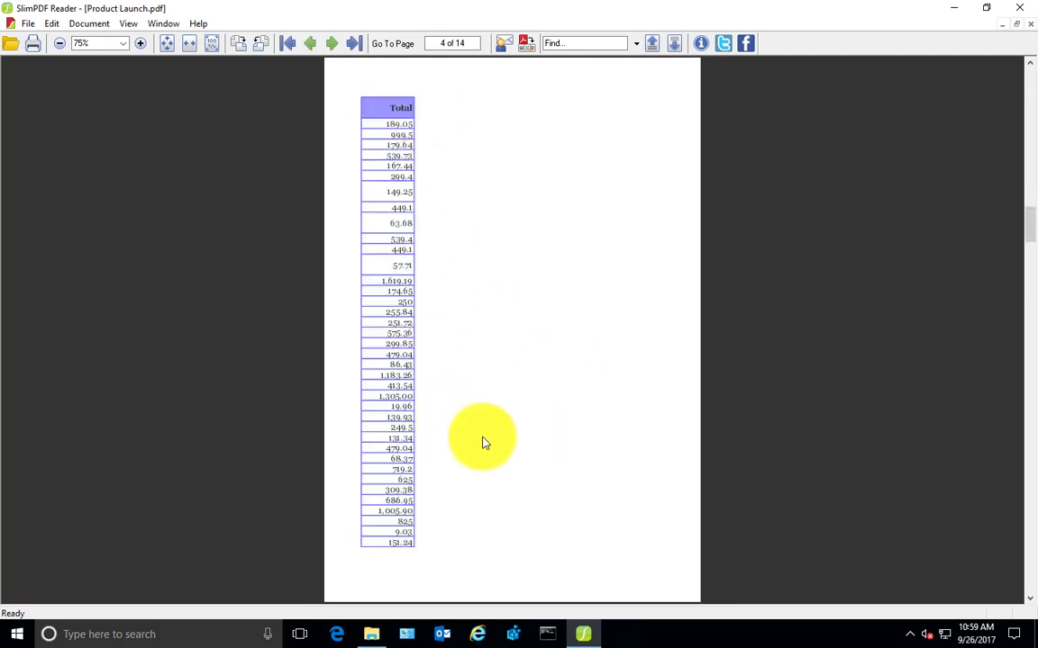
scroll(500, 444, down, 10)
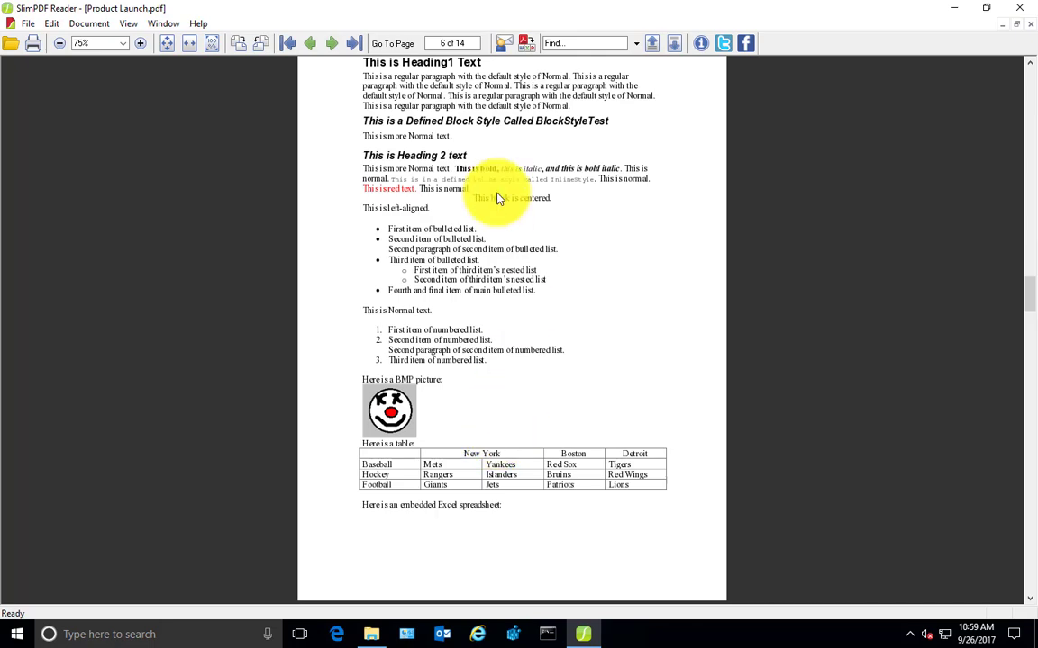
scroll(510, 393, down, 5)
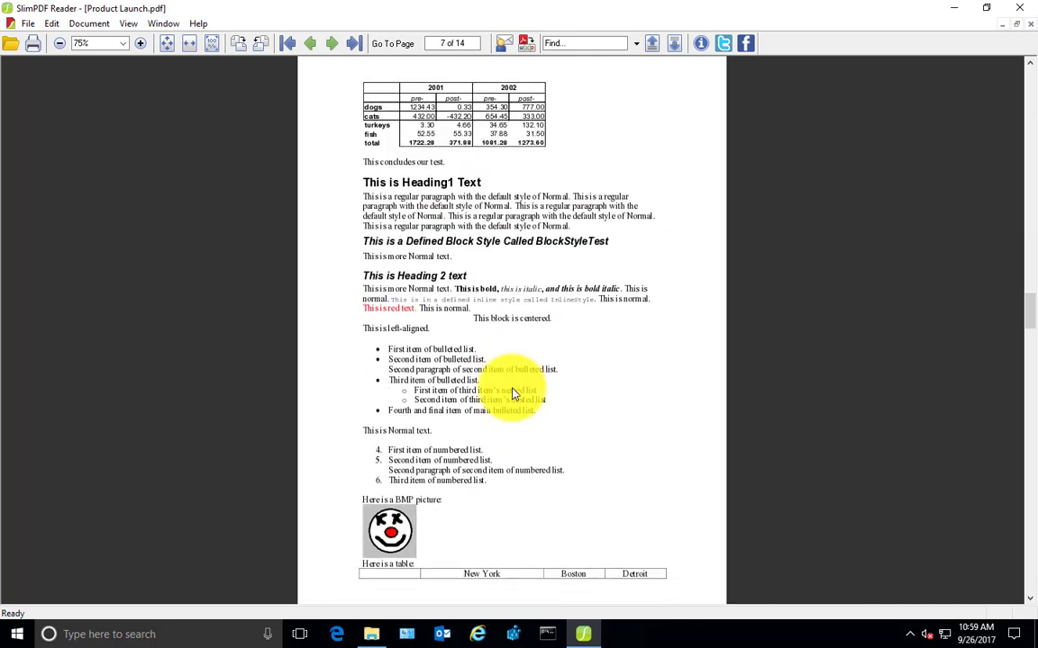
drag(1026, 352, 1027, 449)
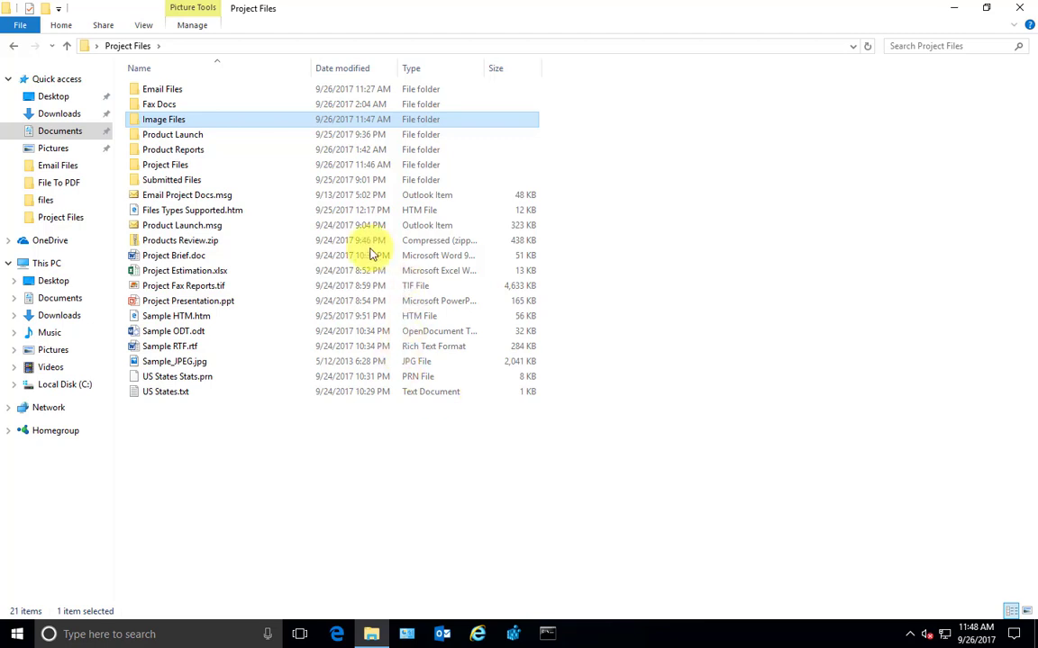
double_click(167, 120)
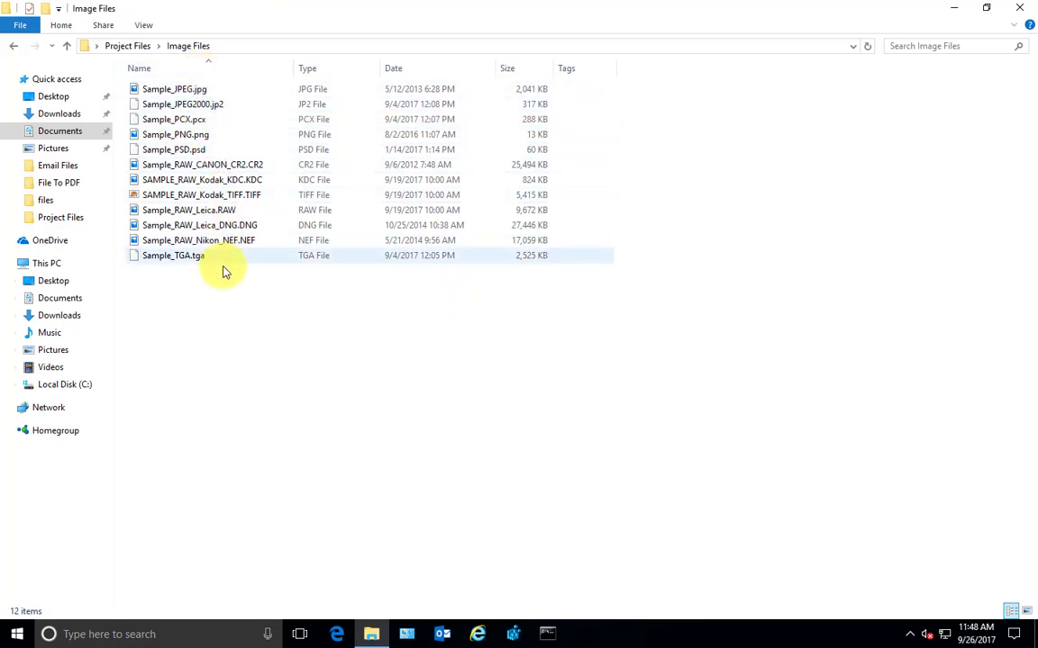
click(139, 48)
mouse_move(199, 118)
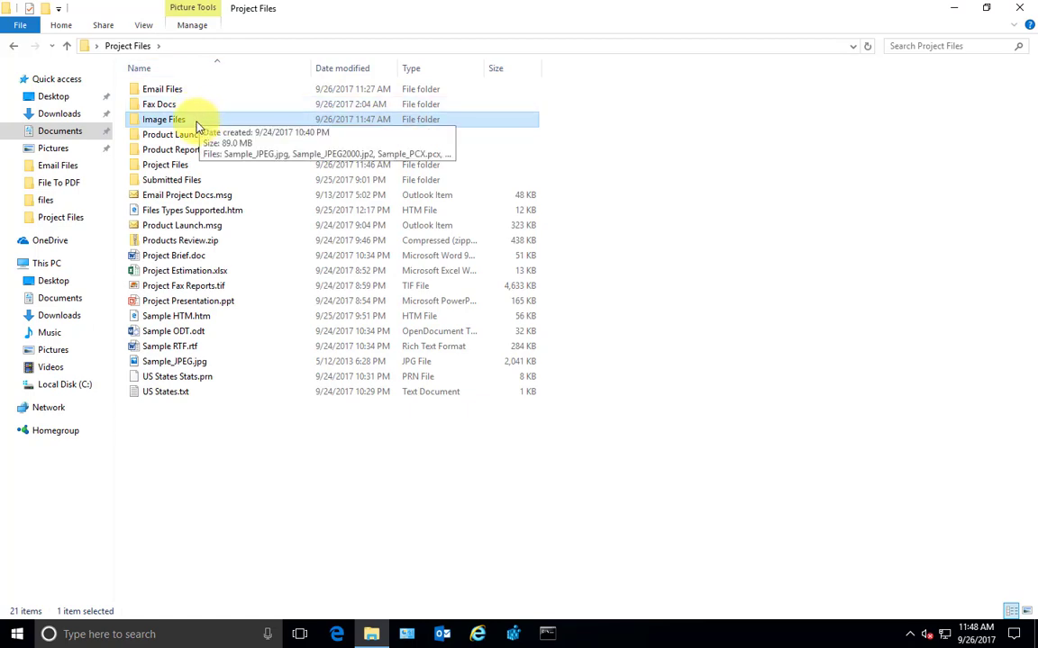
Instantly convert each image in Image Files to its own PDF, check them, and return to Project Files
right_click(196, 124)
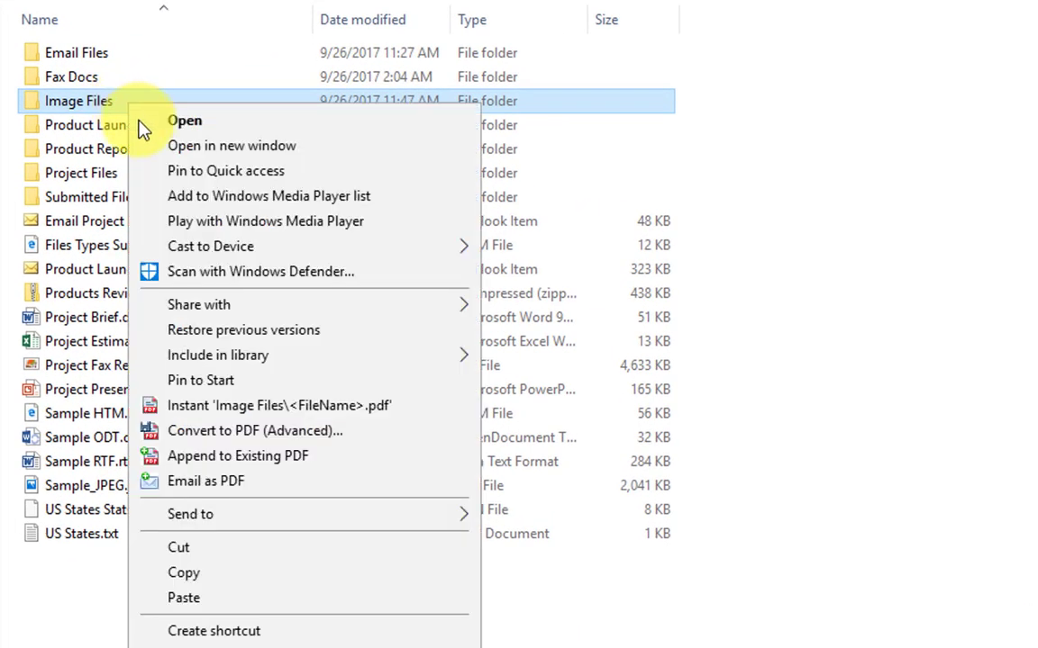
click(225, 419)
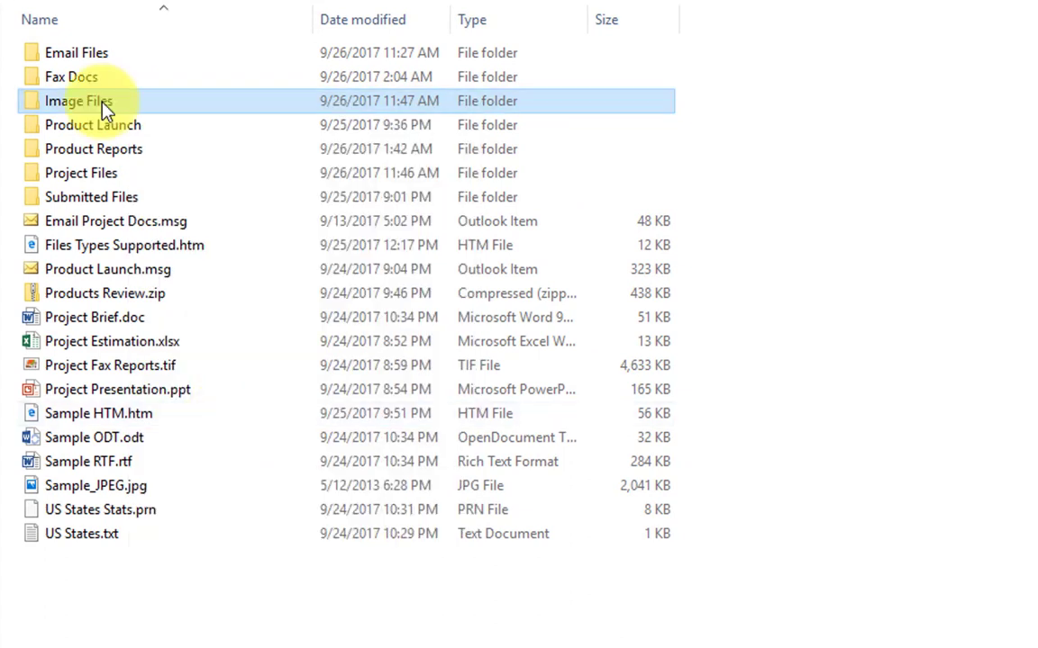
double_click(93, 103)
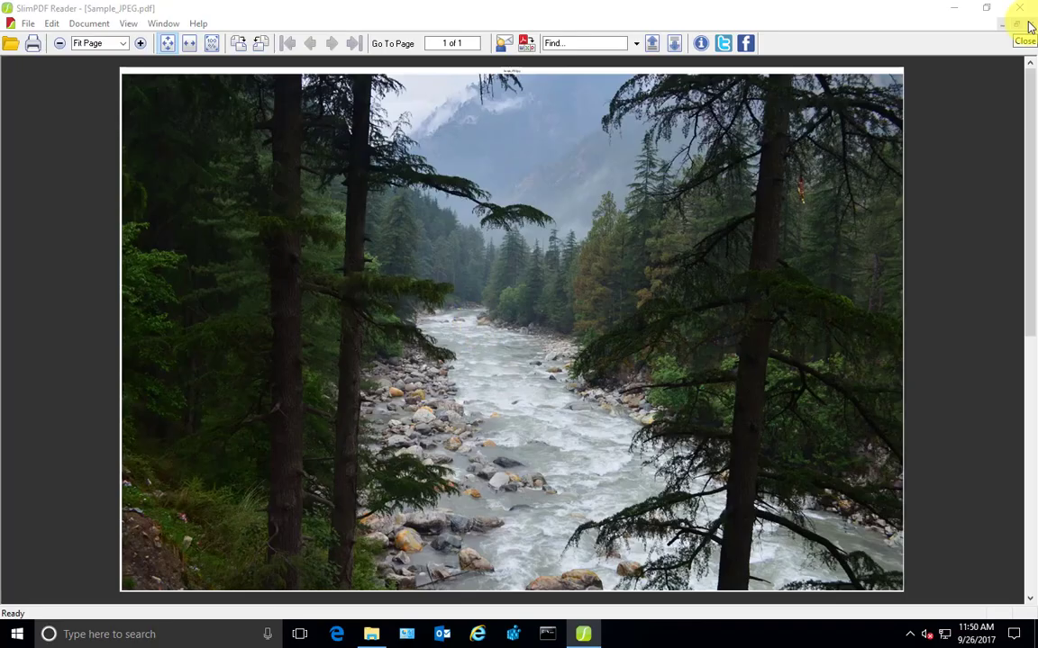
click(1030, 27)
click(137, 45)
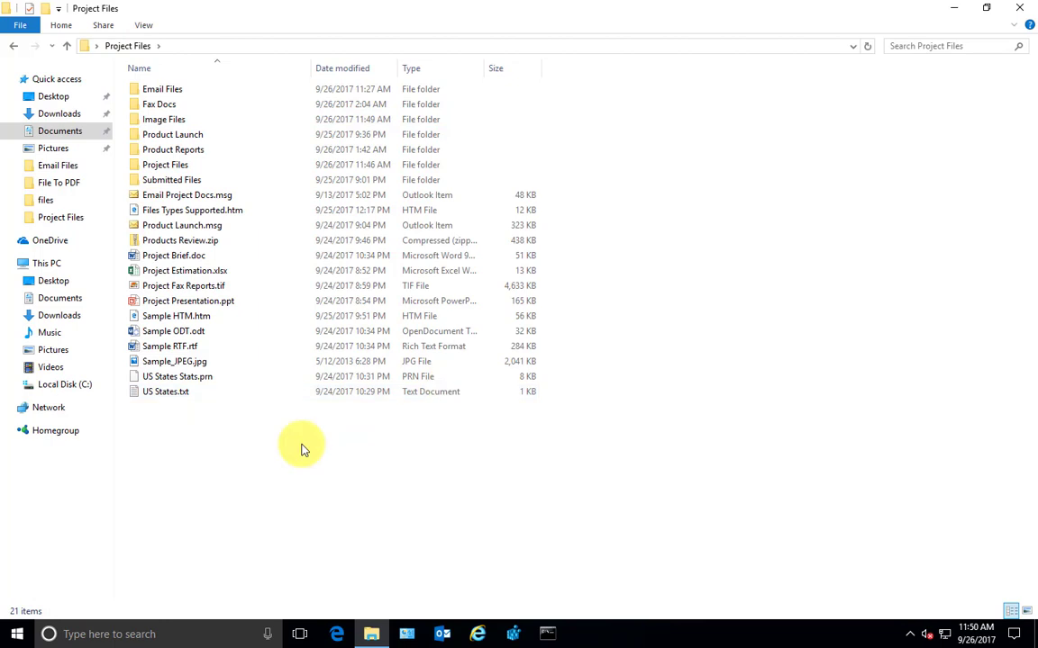
Queue the seven Project Files documents with Combine All to One PDF in Source Folder
right_click(200, 166)
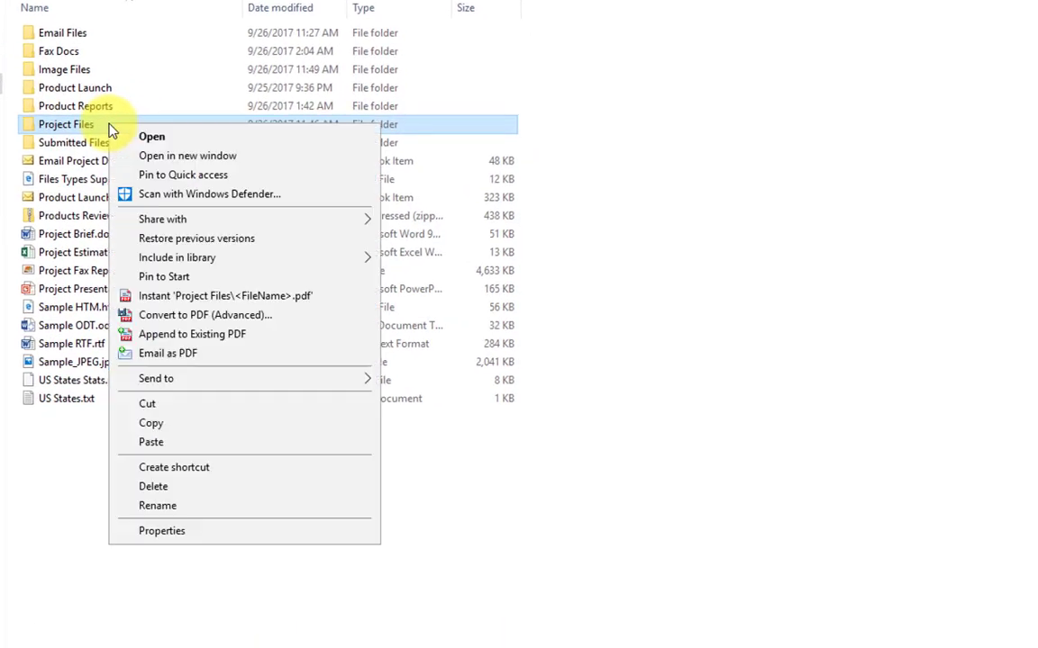
click(197, 315)
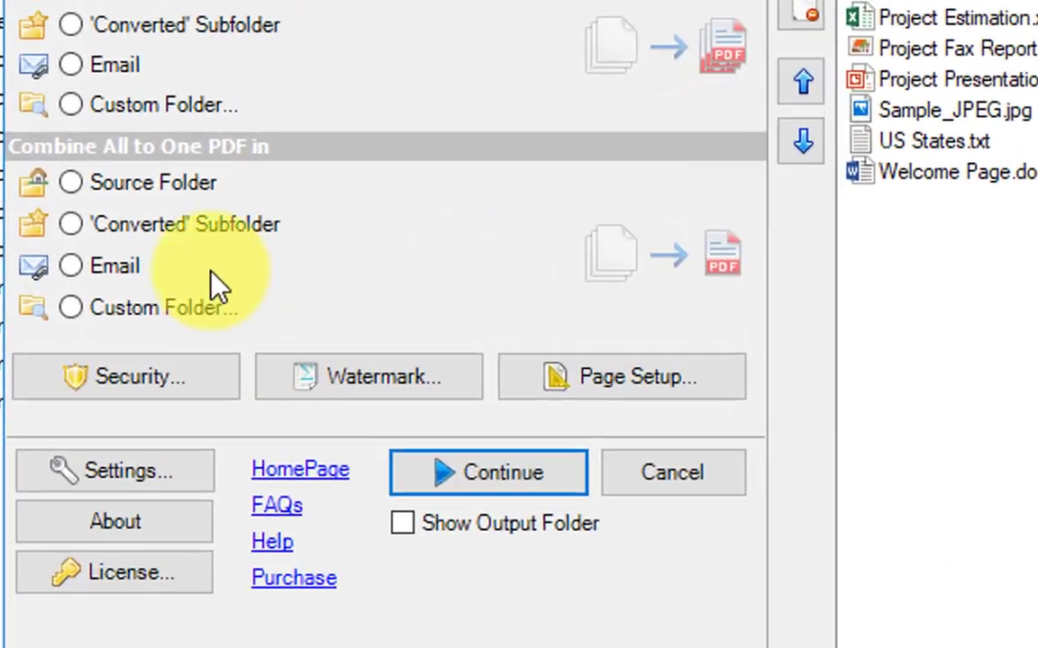
click(129, 259)
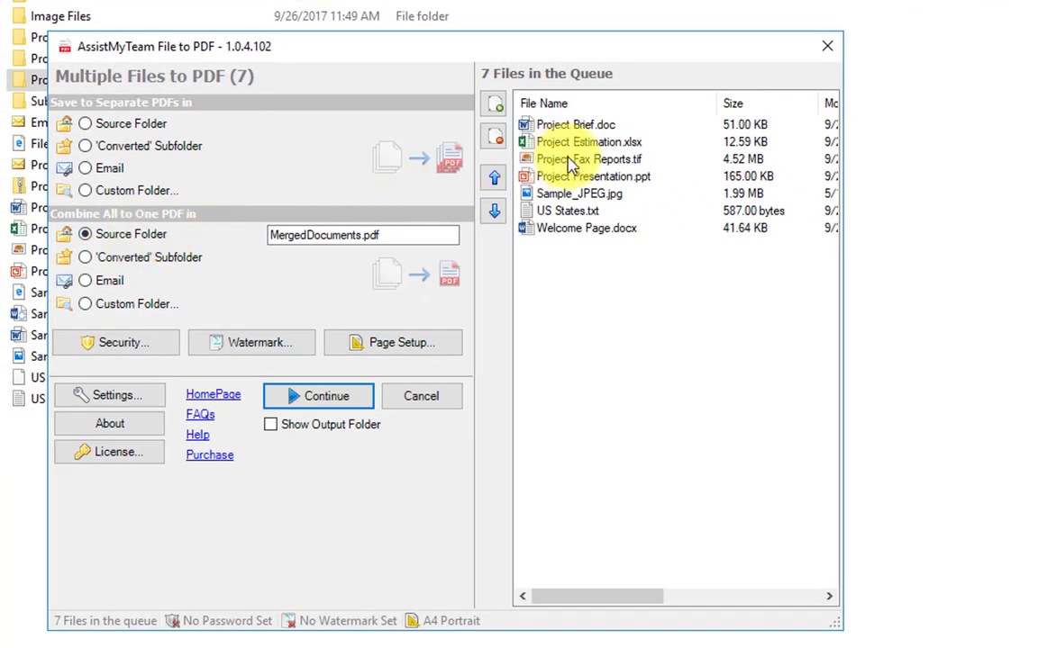
click(583, 230)
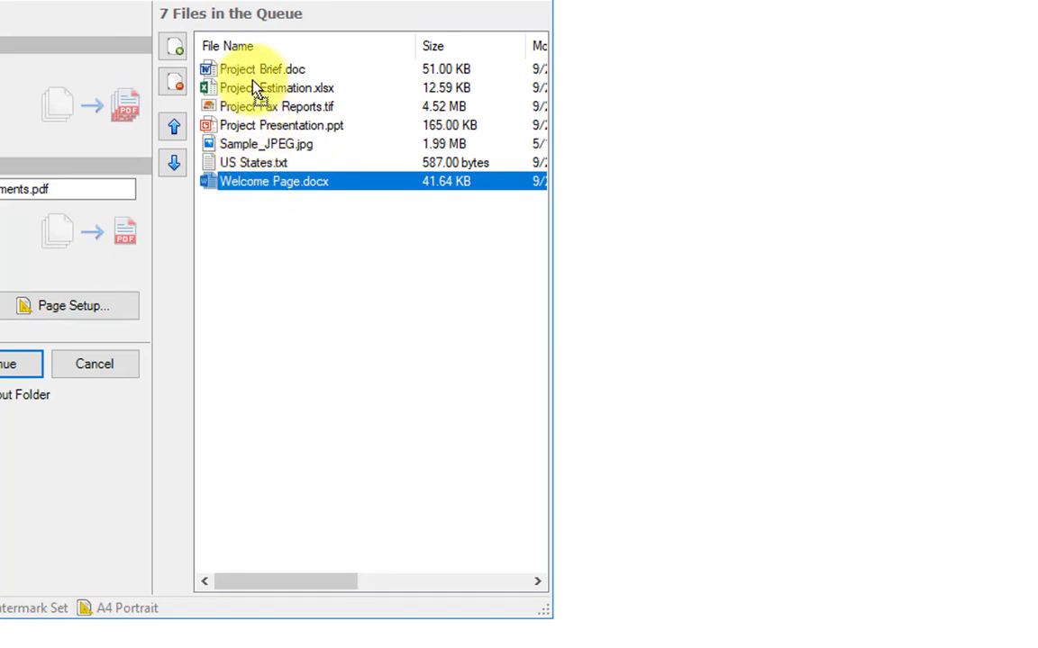
Reorder the queue: Welcome Page.docx first, then Sample_JPEG.jpg, Project Presentation.ppt and Project Brief.doc repositioned
drag(255, 81, 256, 81)
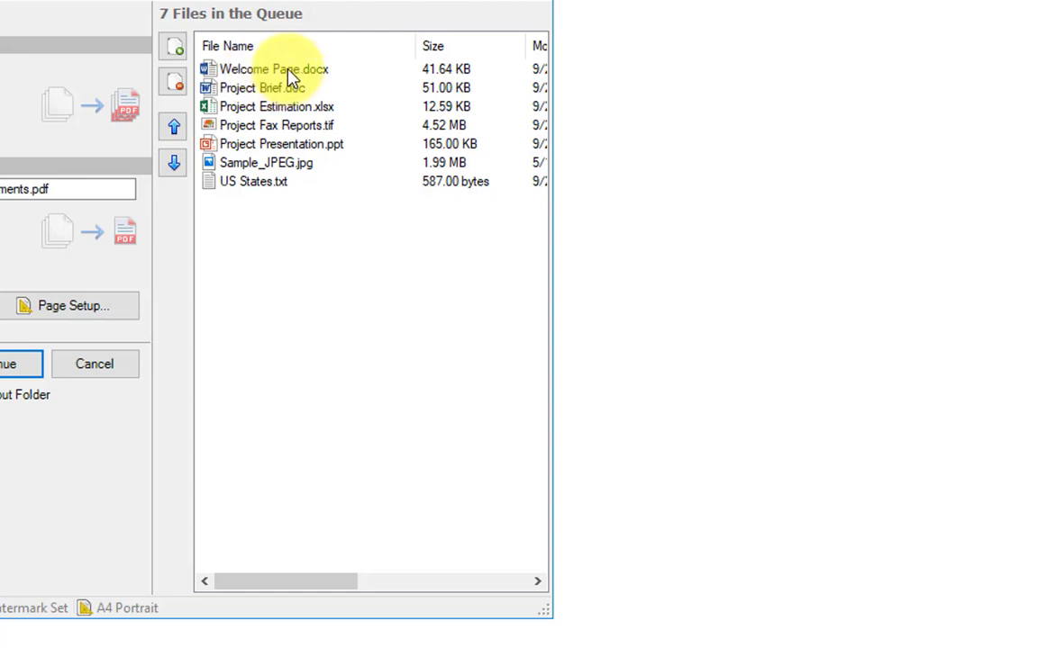
click(266, 69)
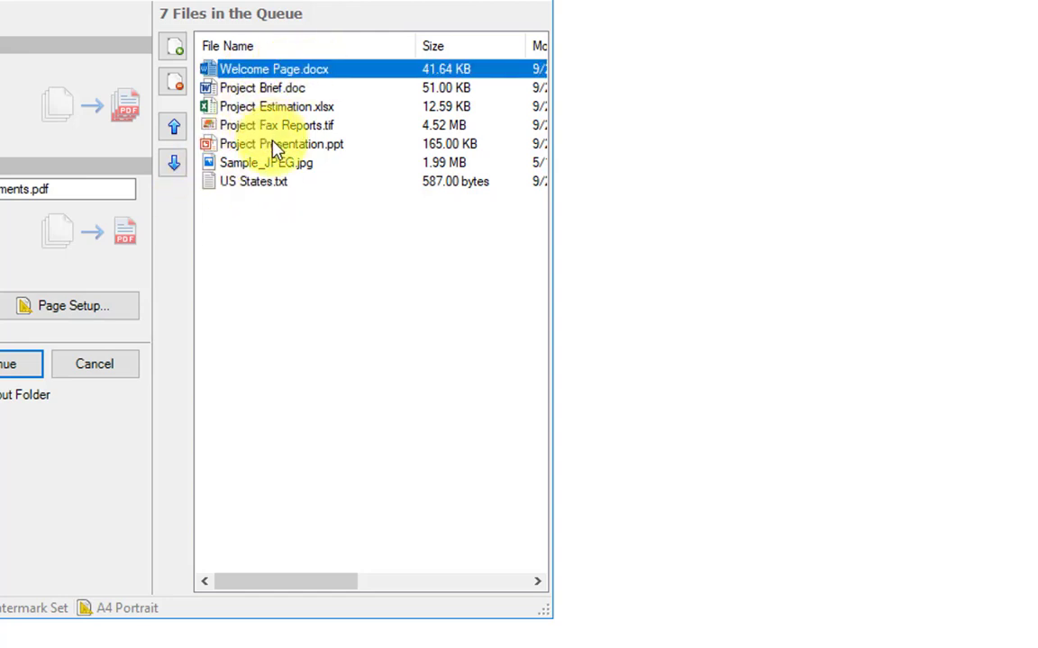
click(276, 166)
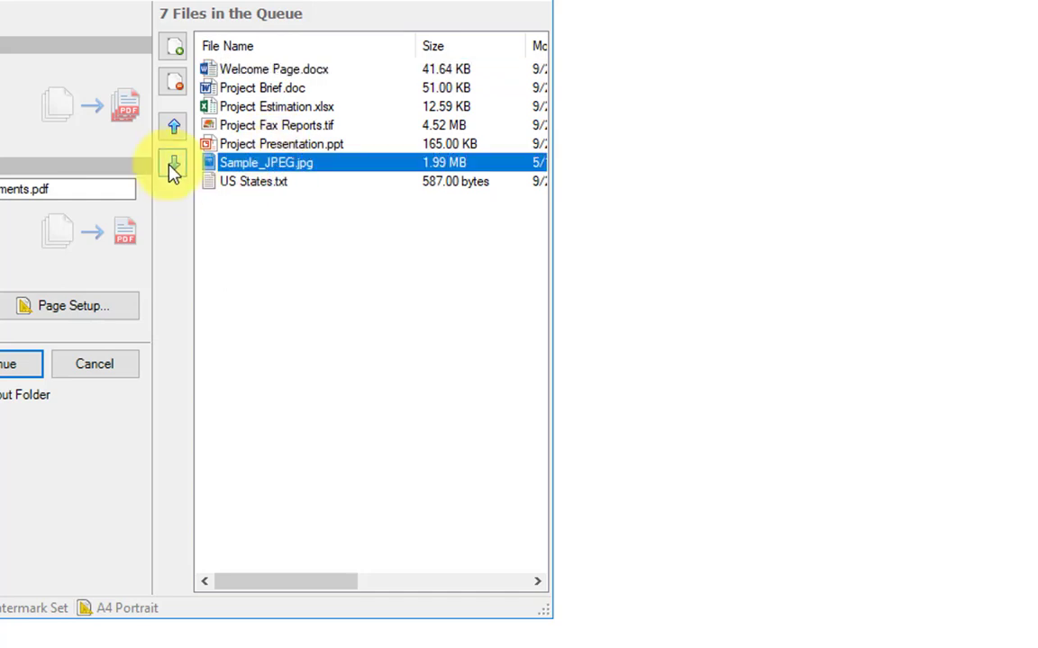
click(174, 164)
click(174, 164)
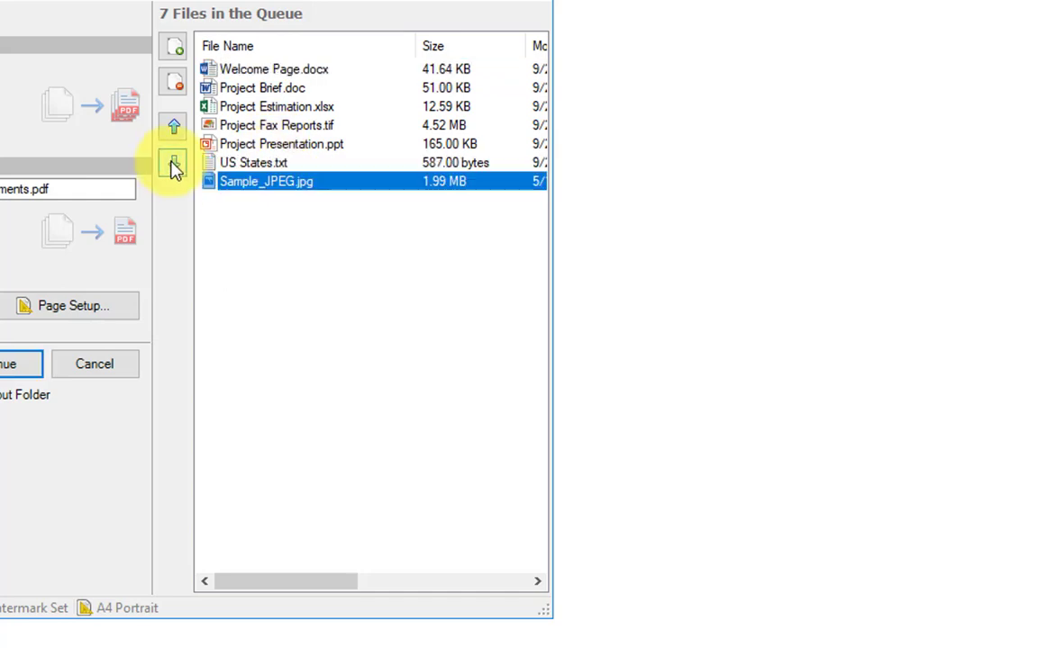
click(270, 145)
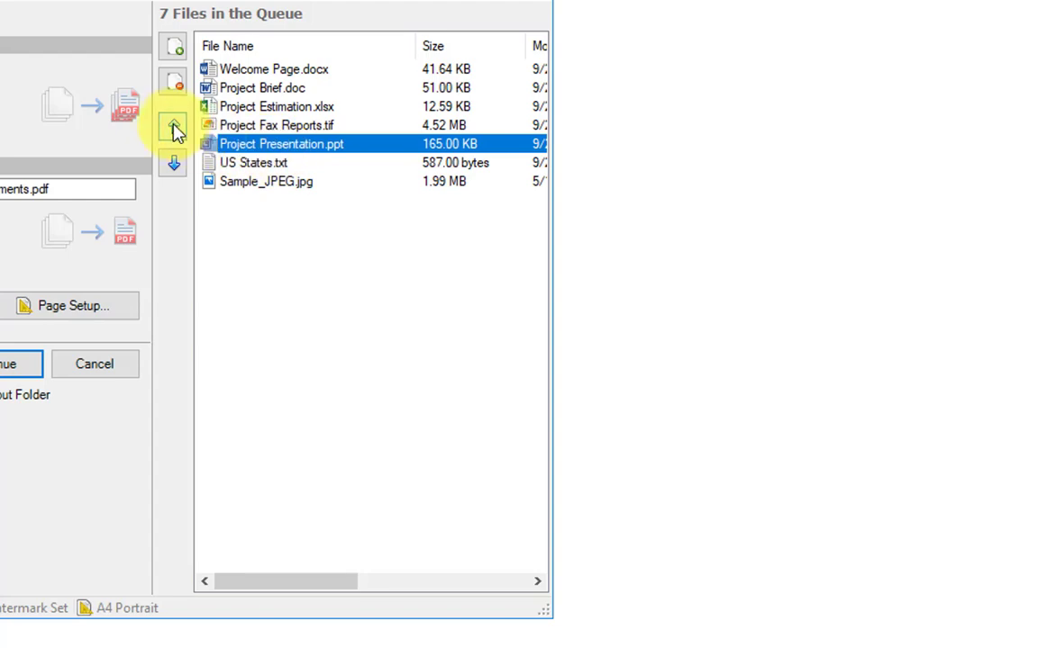
click(177, 132)
click(300, 207)
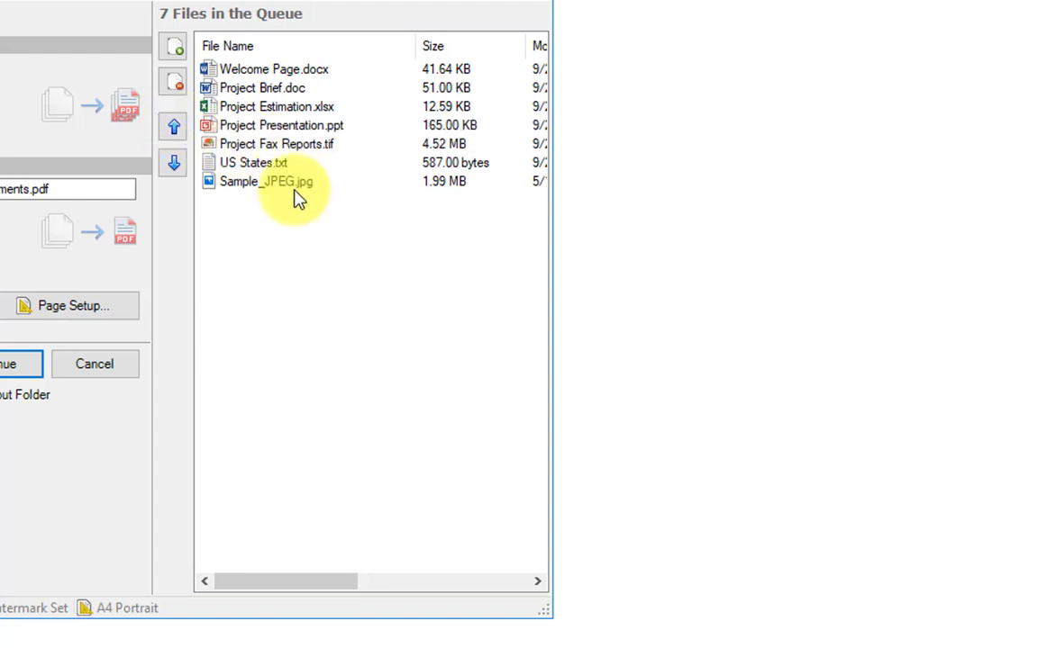
click(266, 88)
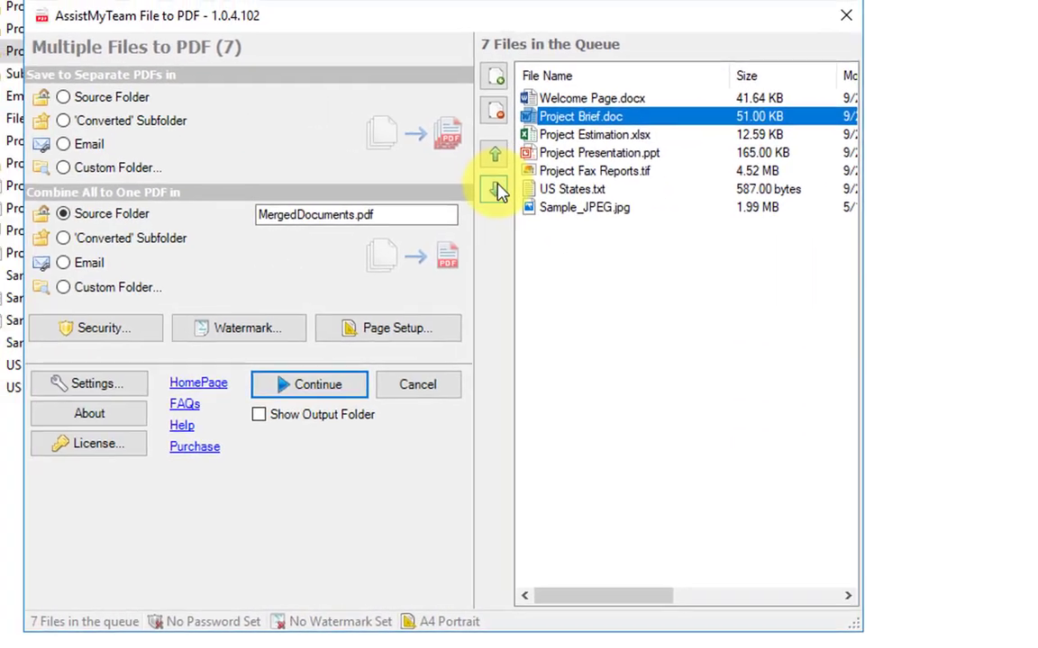
click(507, 191)
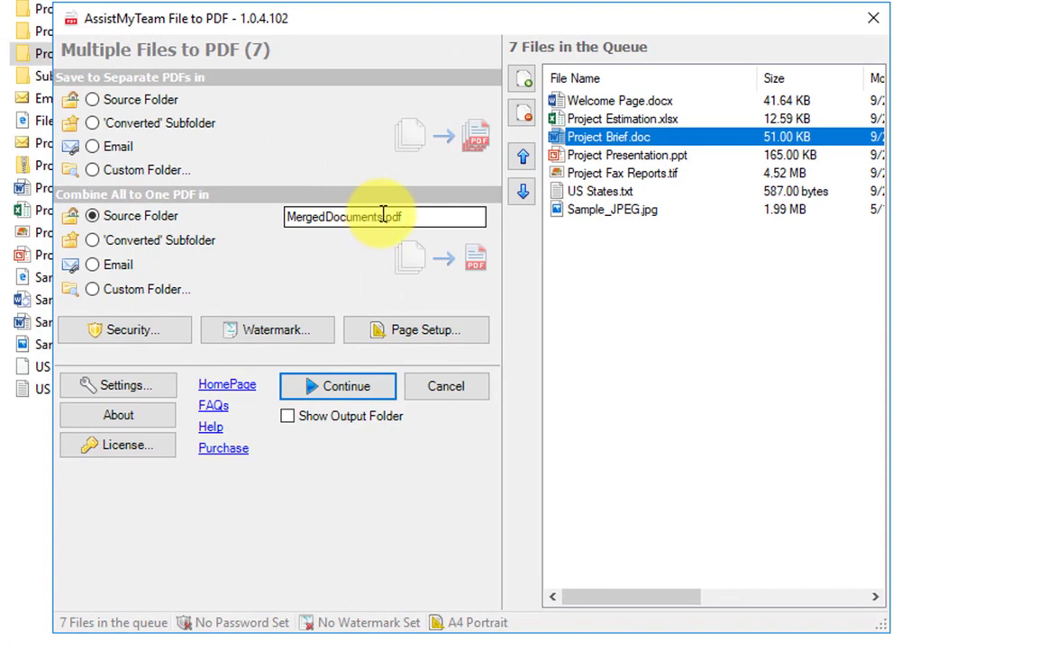
Rename the merged output from MergedDocuments to 'Project Tour'
drag(382, 216, 267, 216)
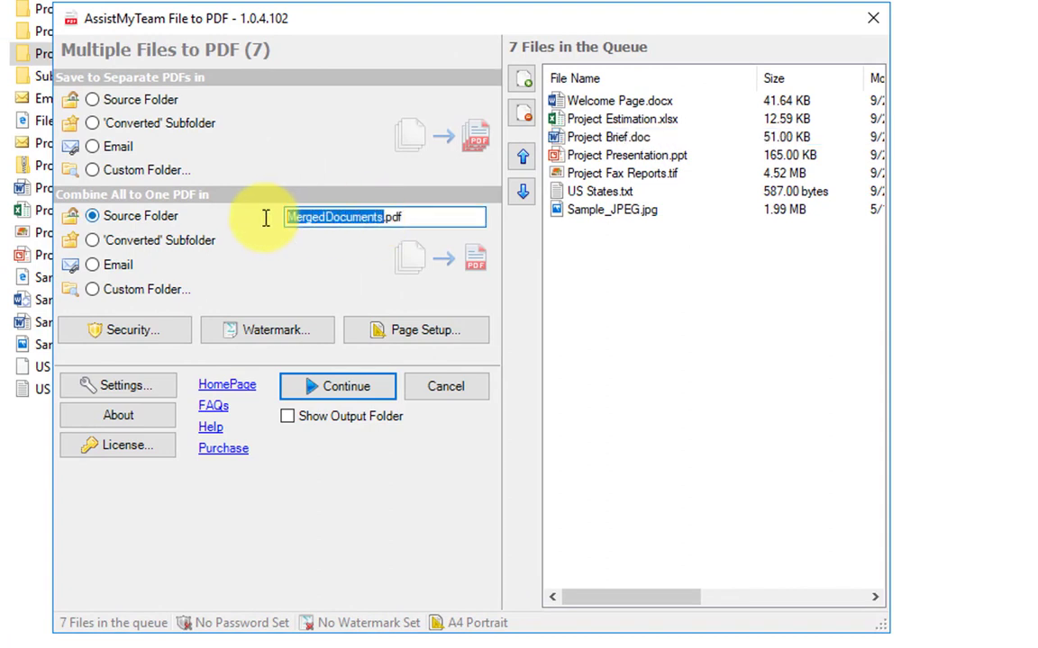
key(BackSpace)
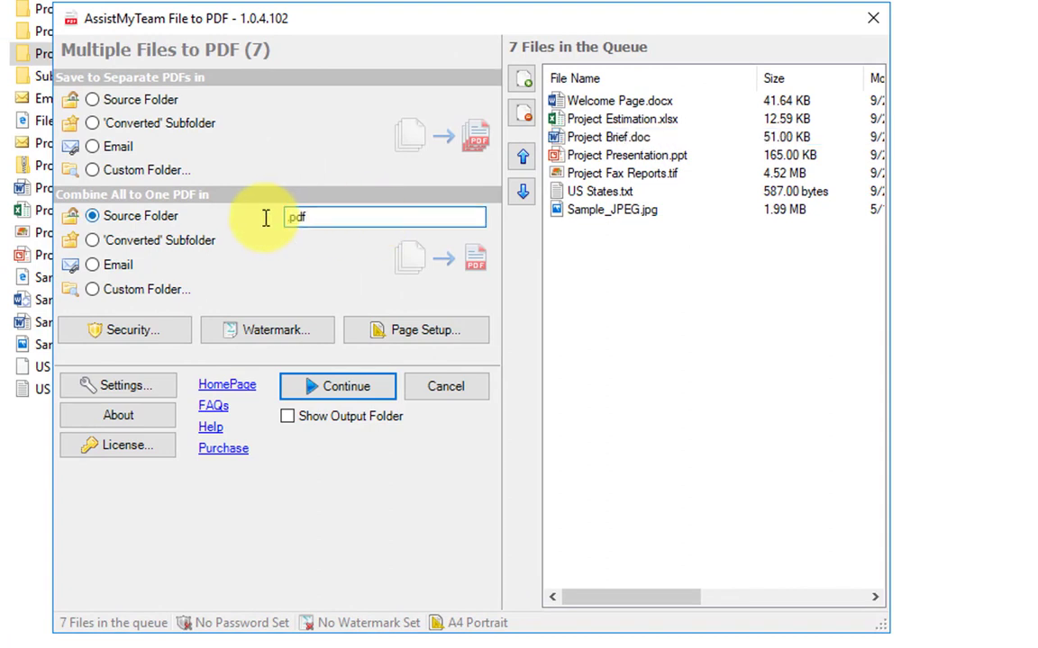
text(Project Tour)
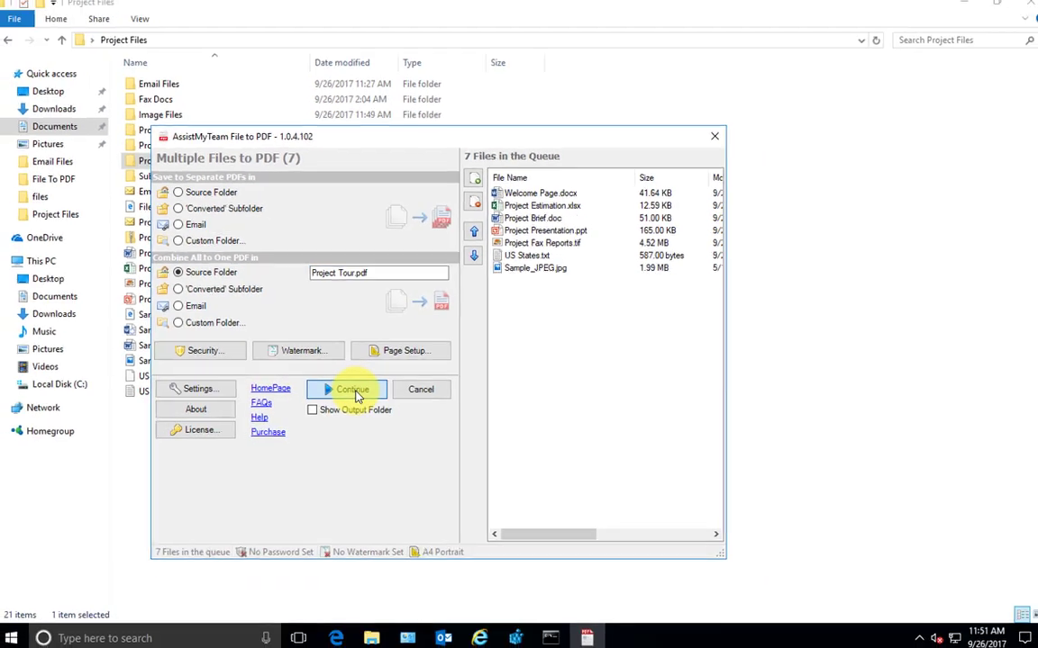
Convert the queue into Project Tour_7.pdf and page through the 19-page result in SlimPDF Reader
click(347, 388)
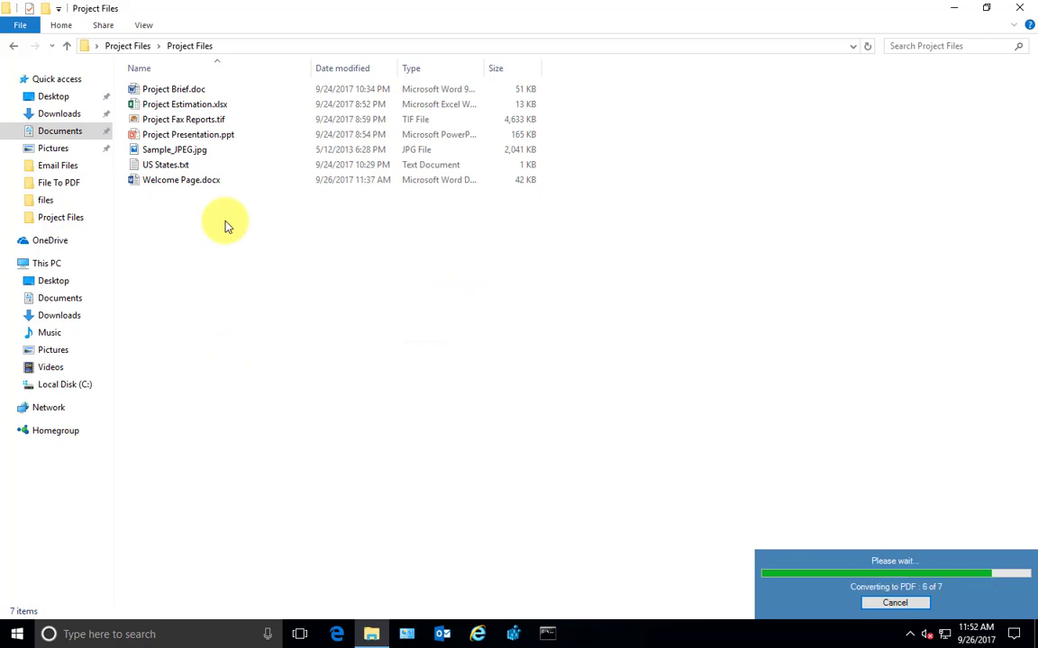
double_click(197, 151)
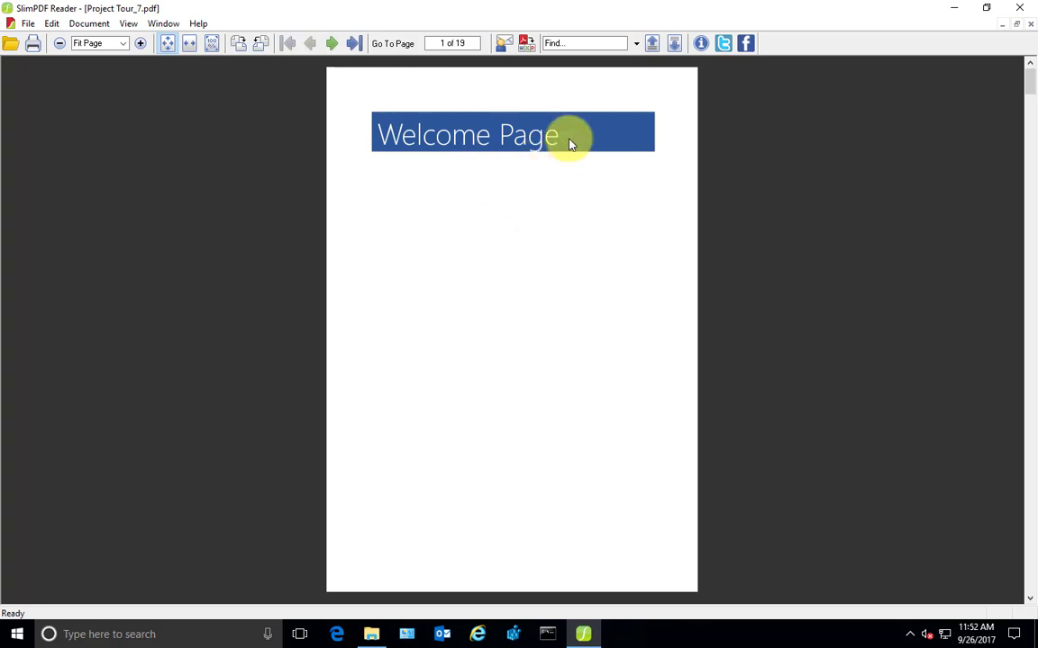
scroll(703, 356, down, 6)
scroll(626, 349, down, 11)
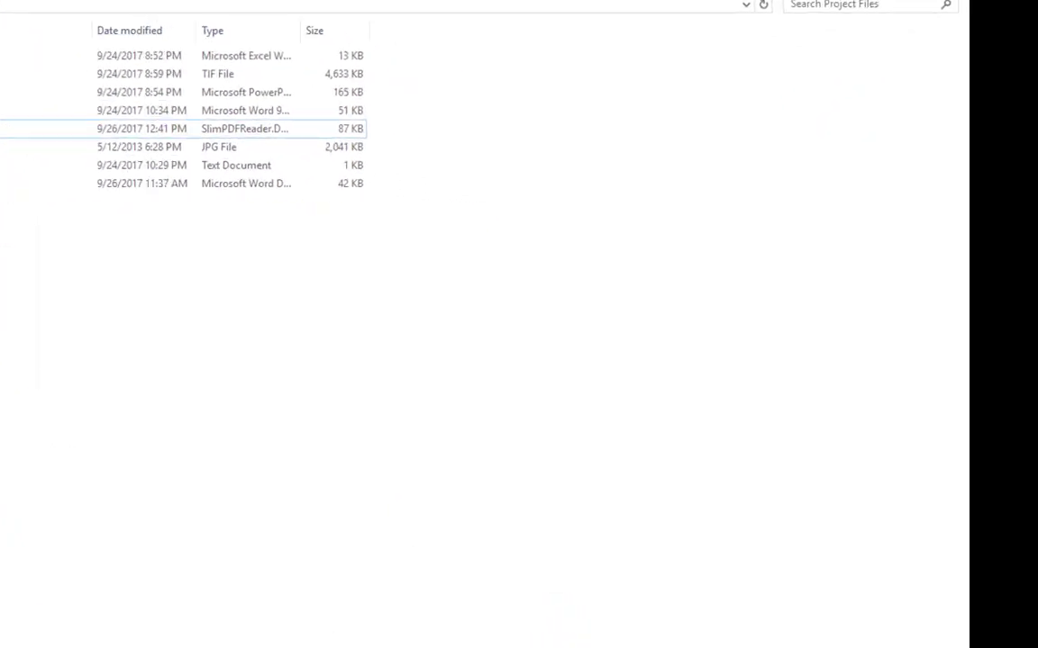
View Project.pdf in the PDF viewer, then close it
key(Return)
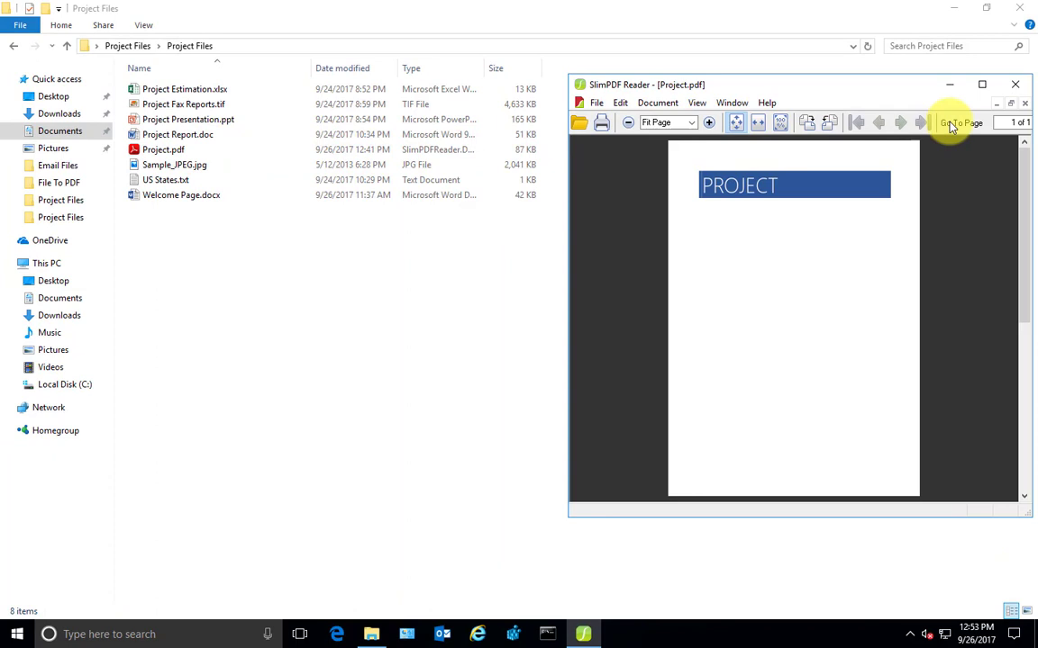
click(1015, 84)
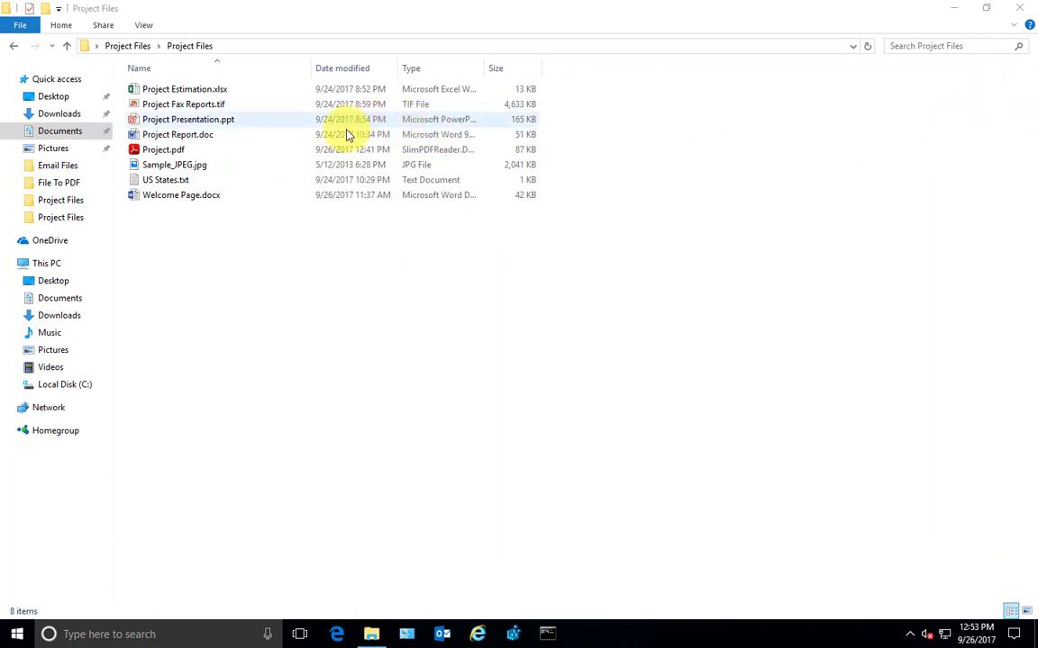
click(199, 155)
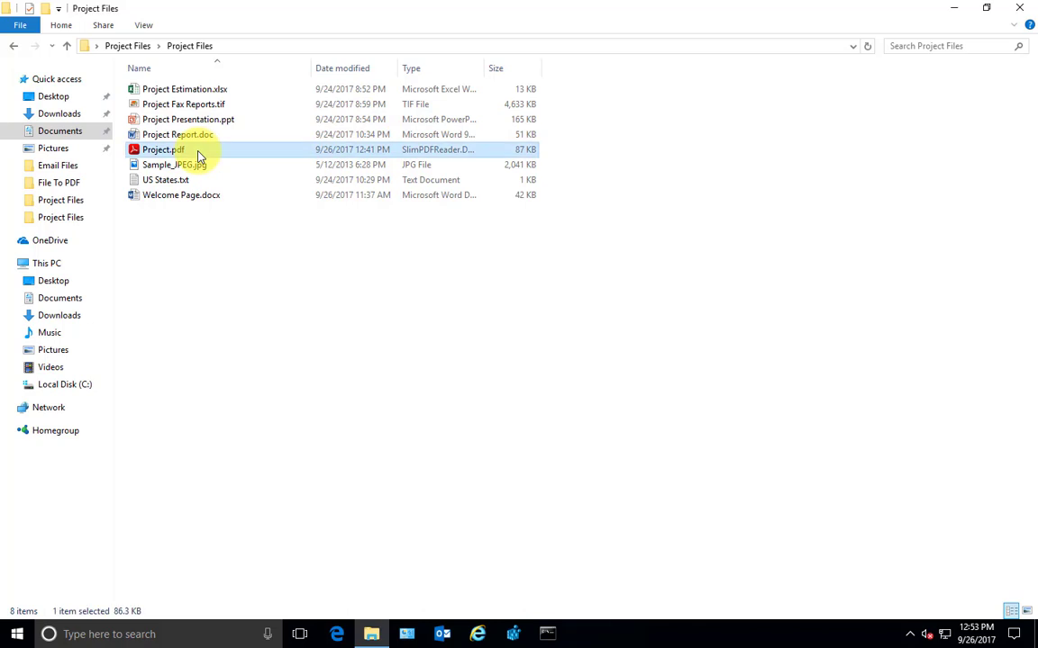
Select Project Estimation.xlsx, Project Fax Reports.tif, Project Presentation.ppt and Project Report.doc together
click(223, 107)
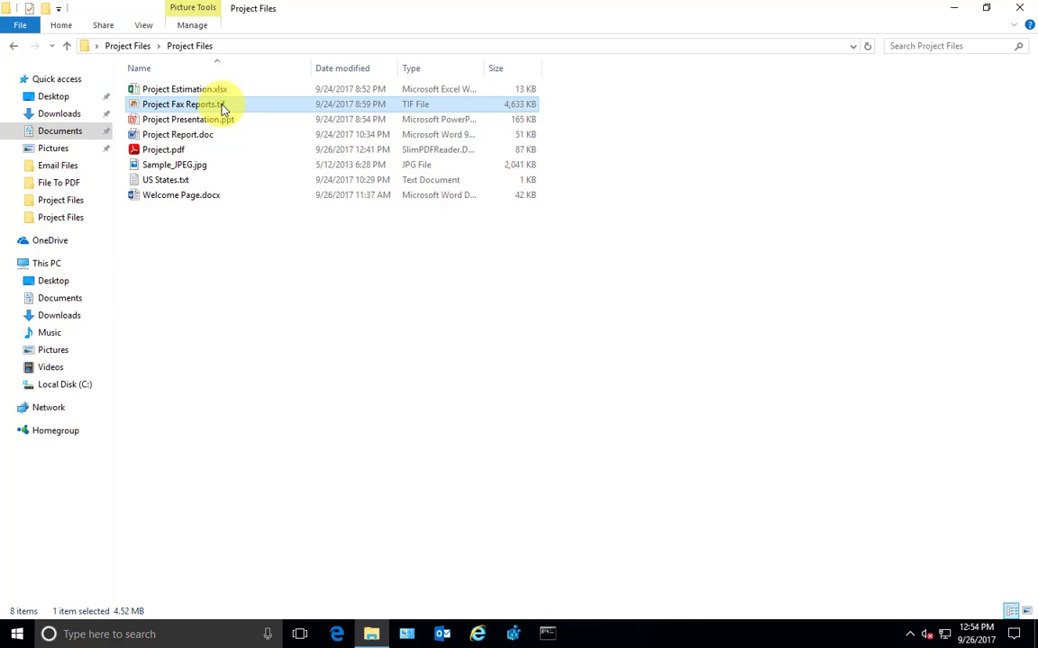
click(261, 89)
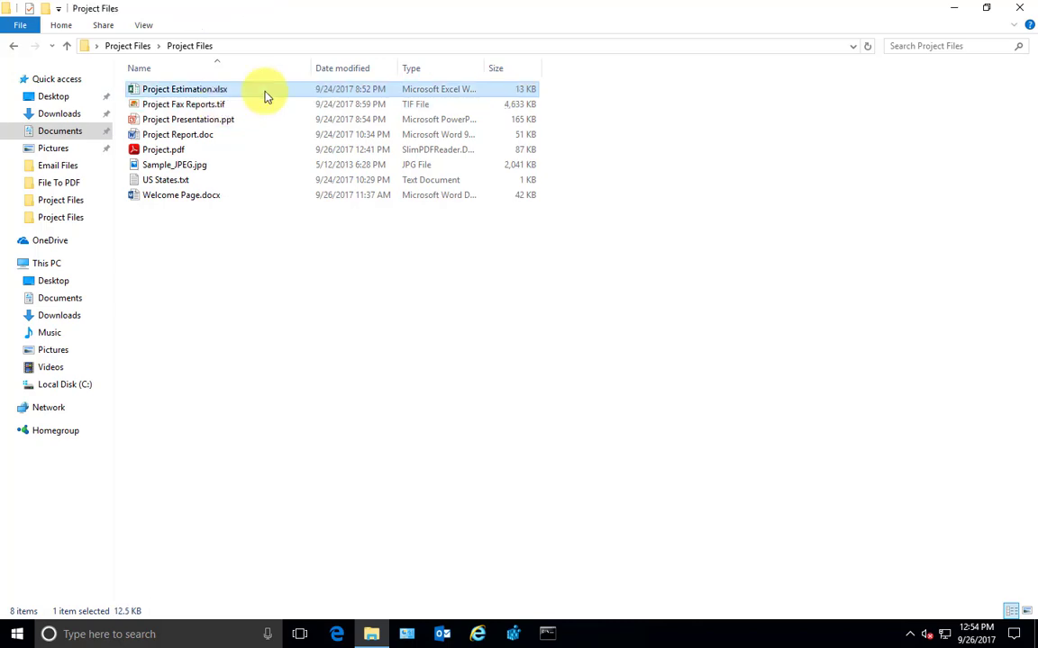
key(shift+Down)
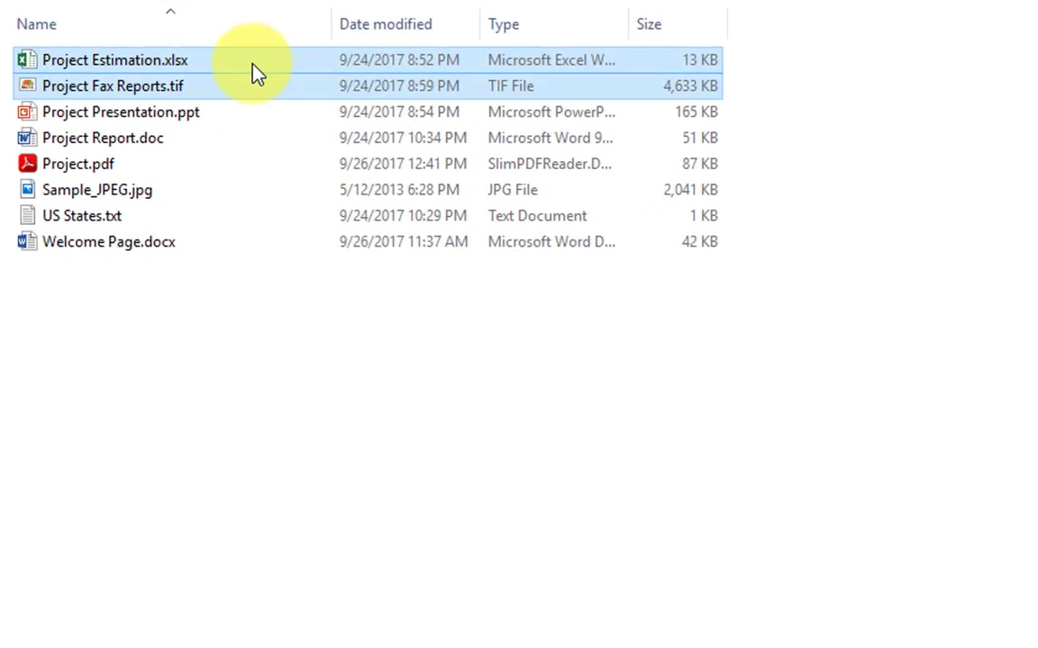
key(shift+Down)
key(shift+Down)
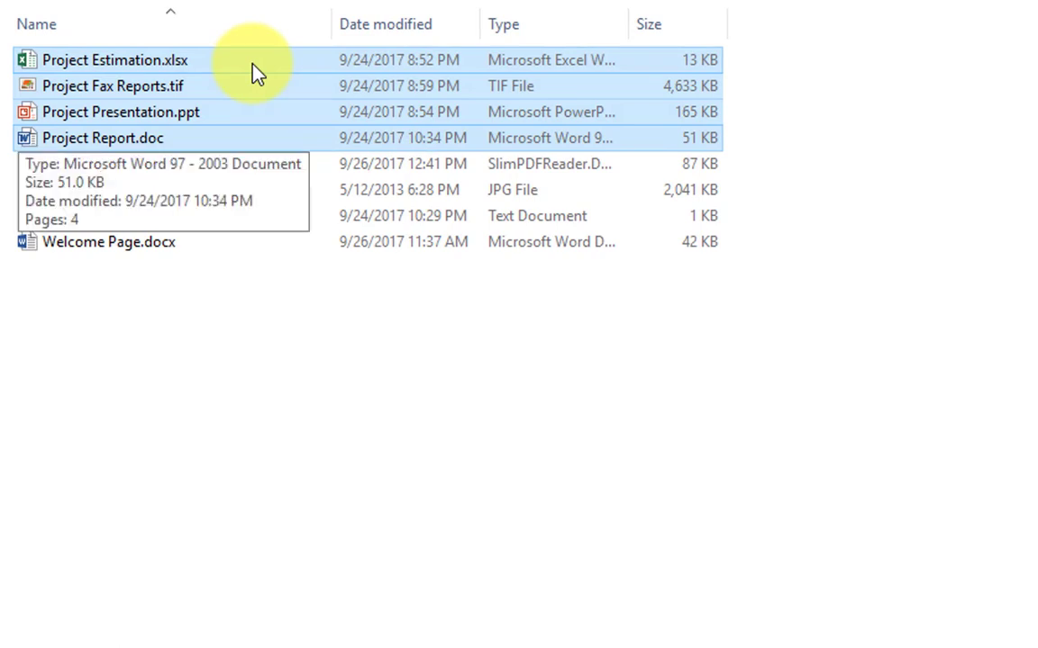
Append the four selected files to Desktop > Project Files > Project Files > Project.pdf
right_click(235, 90)
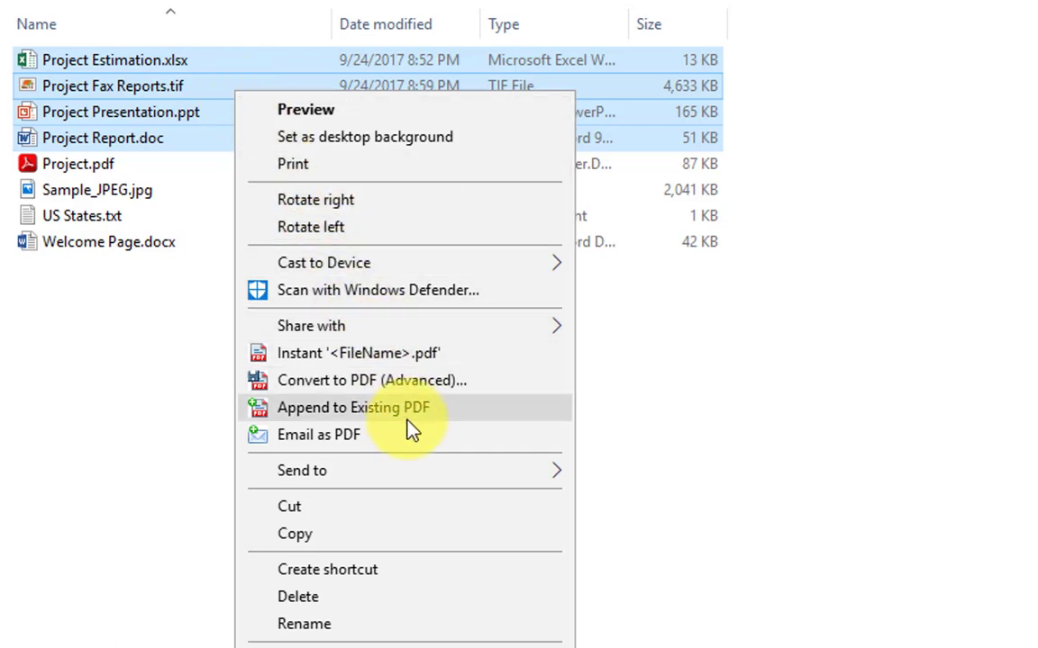
click(406, 419)
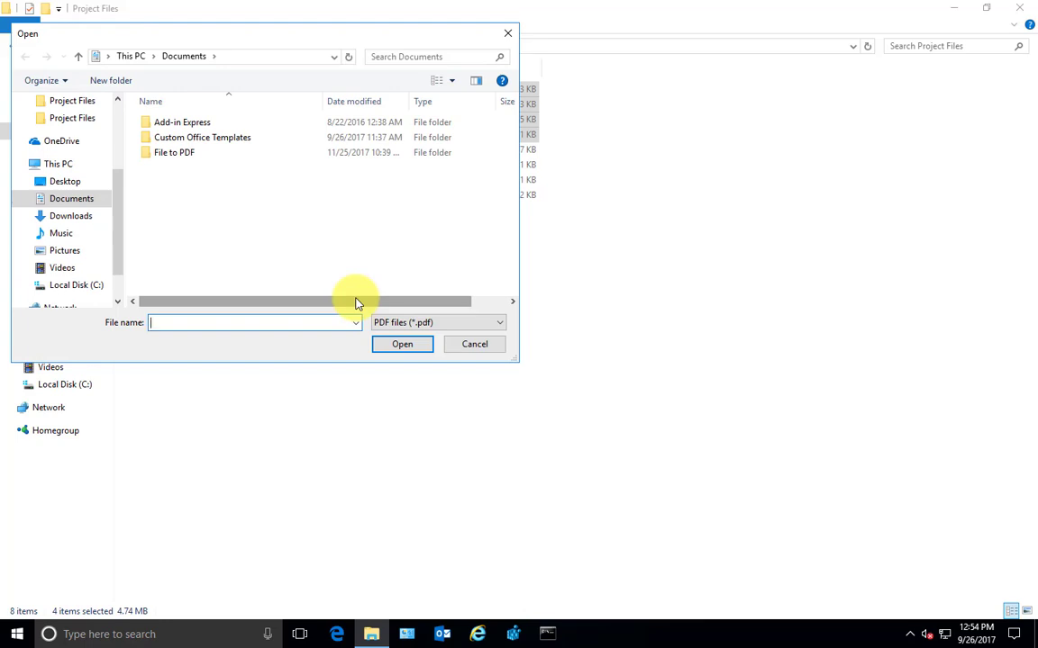
drag(304, 45, 514, 65)
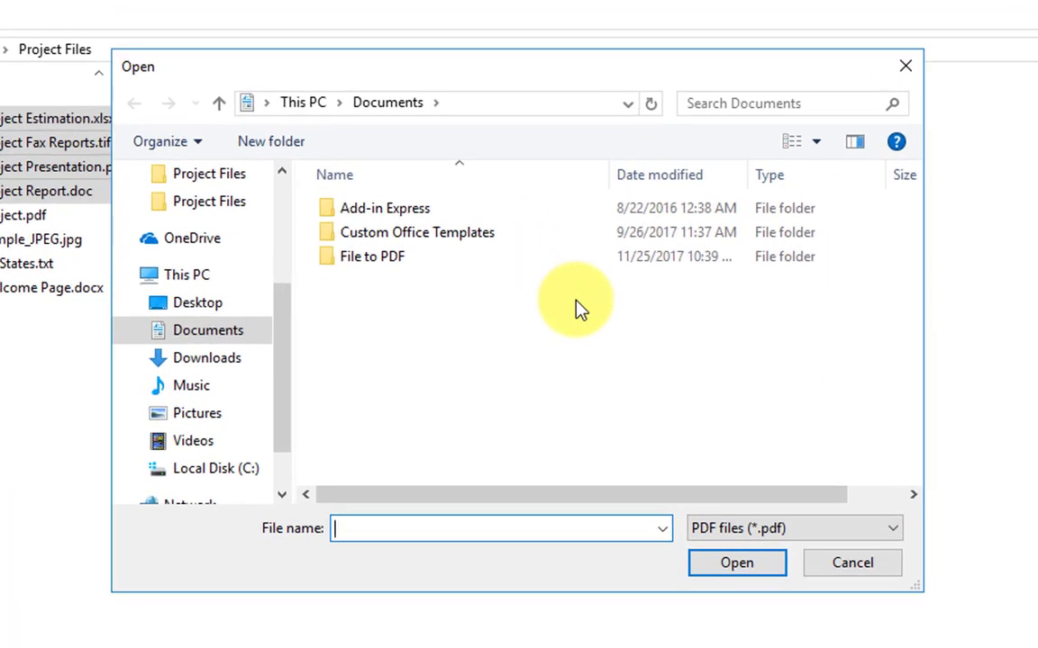
click(209, 201)
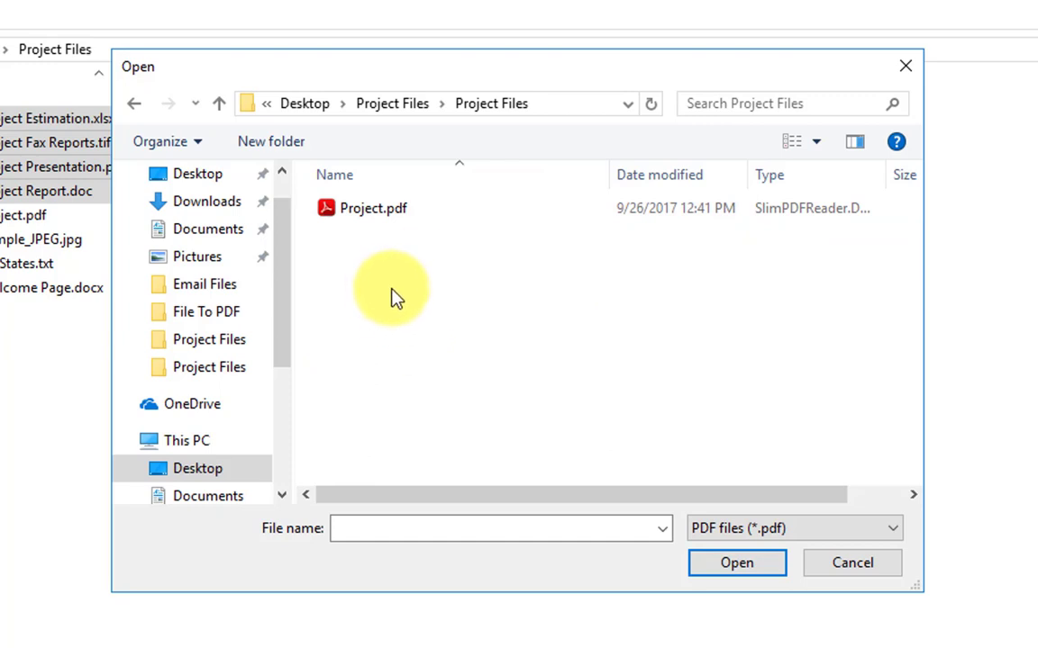
click(384, 215)
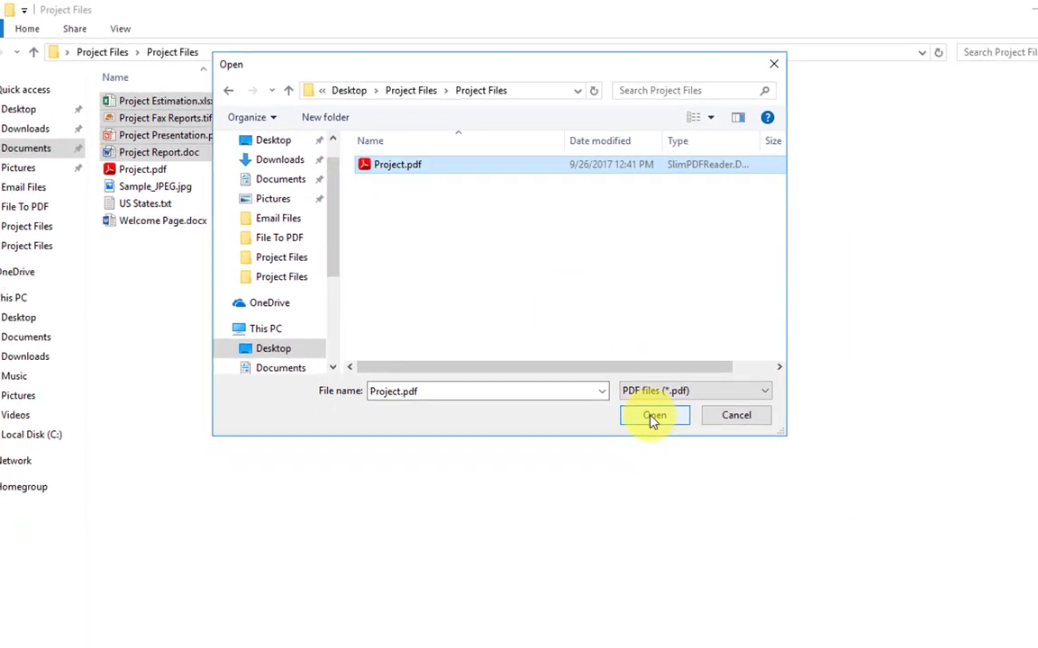
click(654, 416)
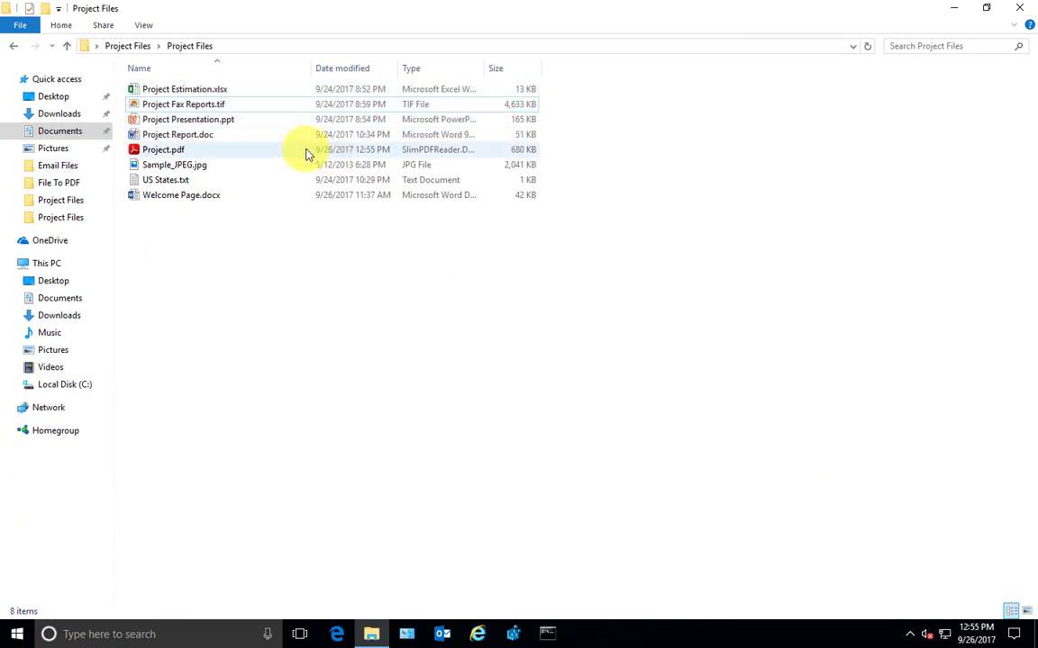
Open Project.pdf and scroll through its 17 pages to confirm the appended files
double_click(191, 151)
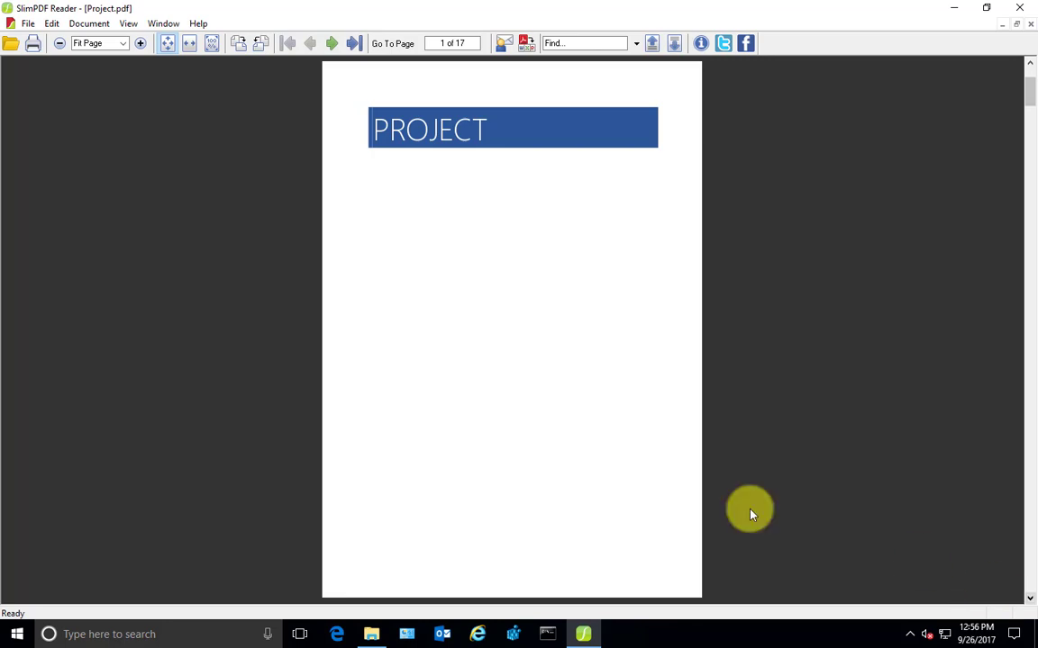
scroll(620, 489, down, 1)
scroll(619, 489, down, 1)
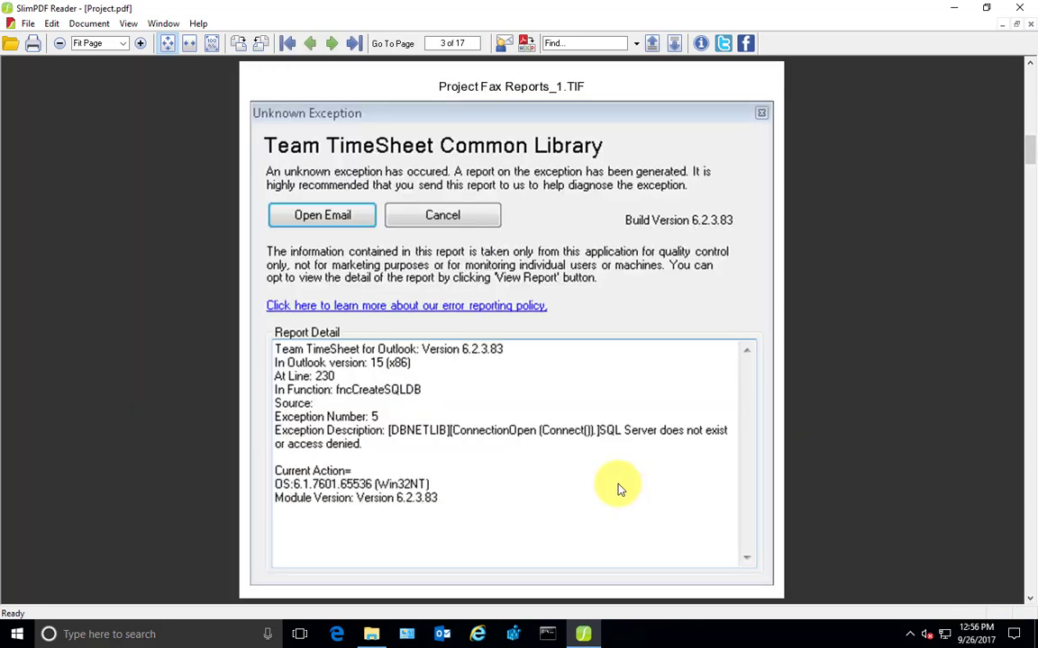
scroll(620, 489, down, 2)
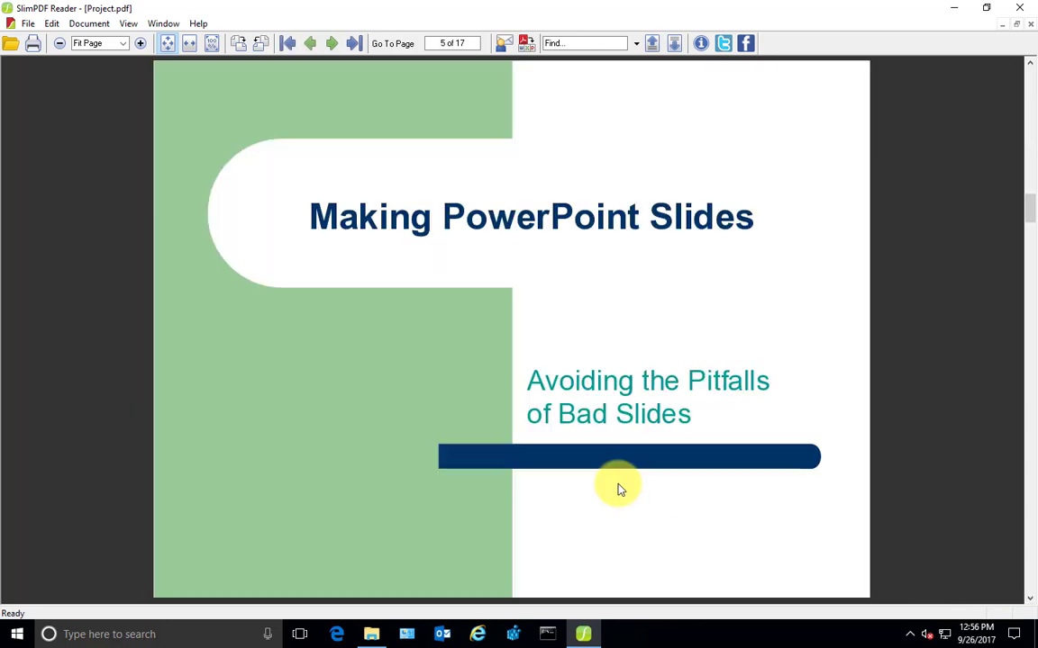
scroll(620, 489, down, 7)
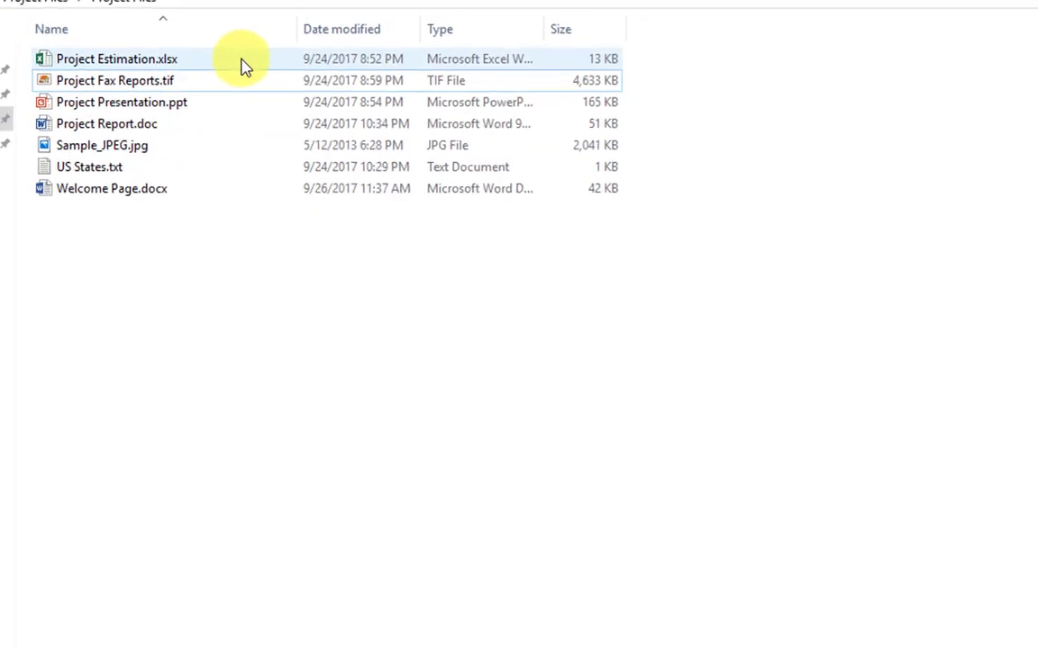
Email the spreadsheet, fax TIFF and presentation as PDFs, then select Project Brief.doc on the Desktop
drag(252, 63, 241, 115)
right_click(237, 106)
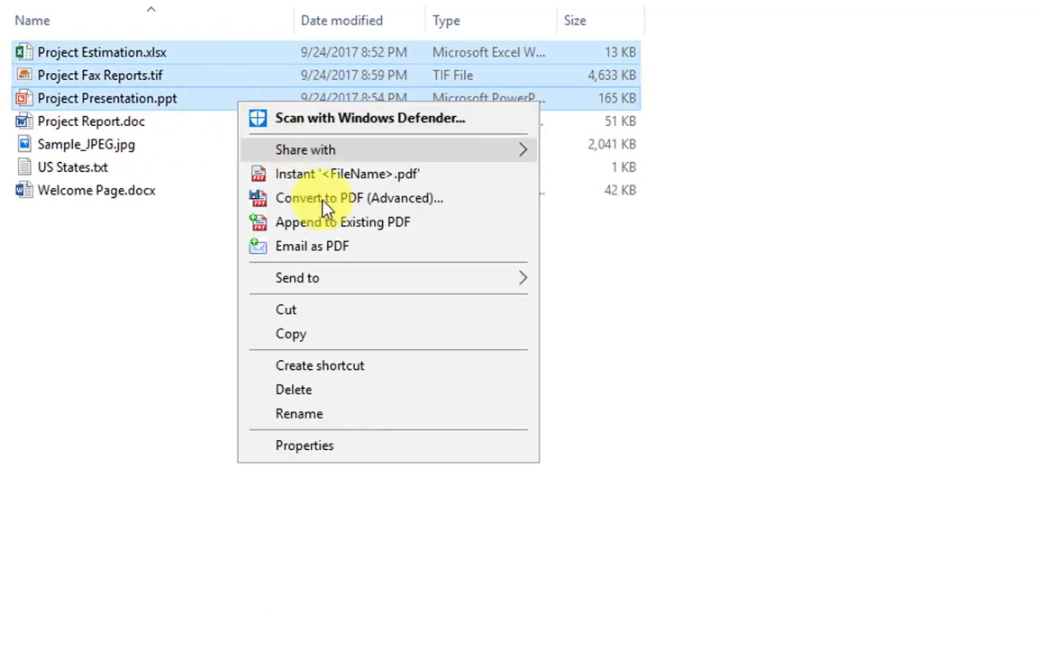
click(352, 247)
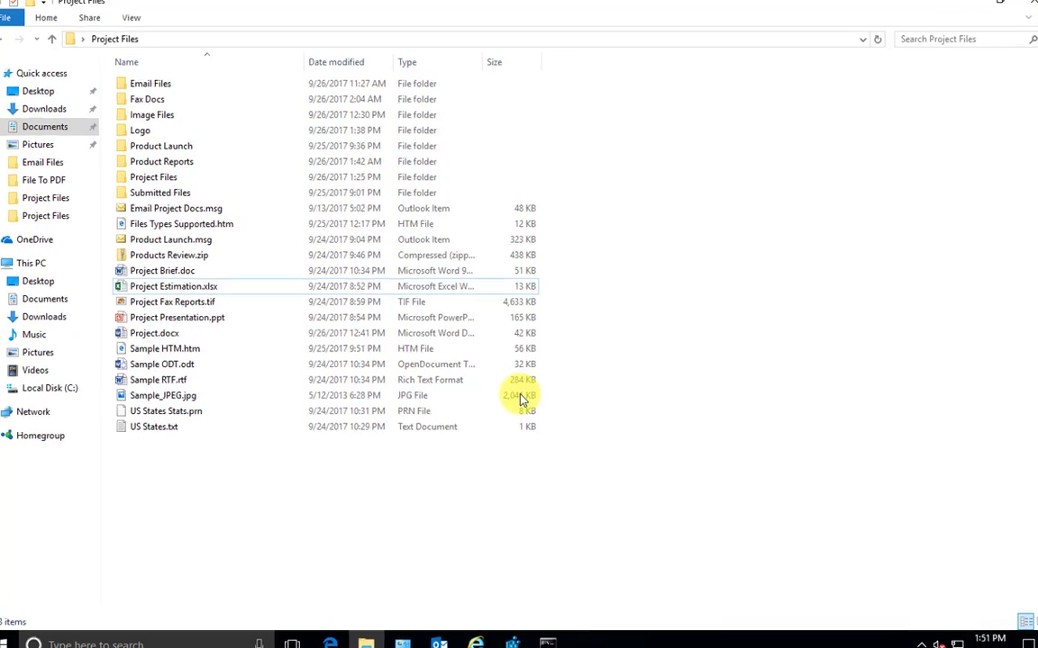
click(181, 271)
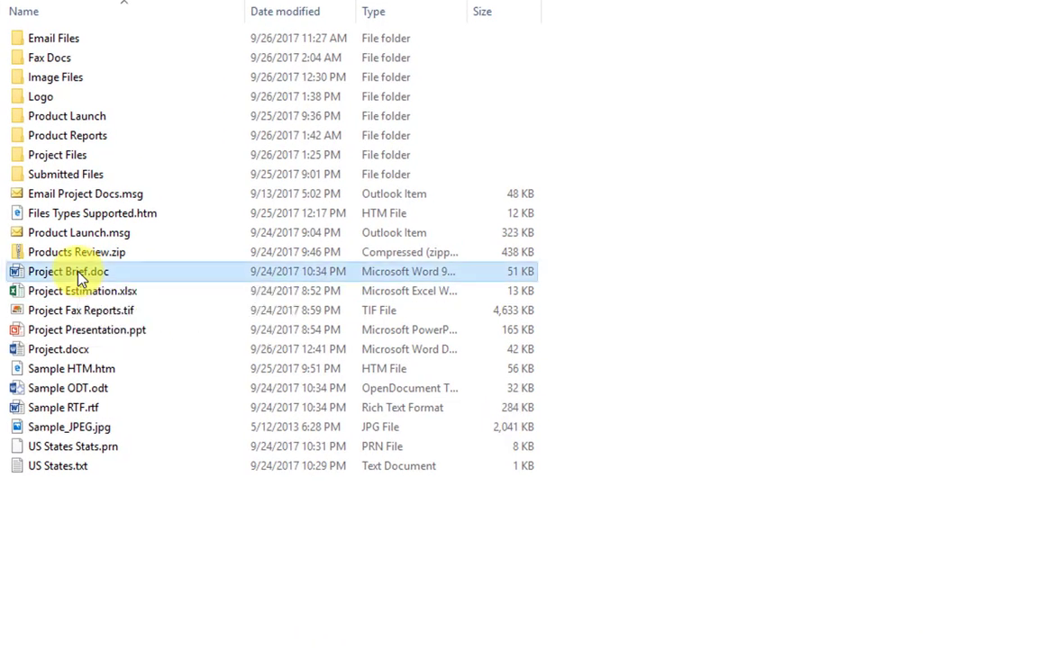
right_click(81, 279)
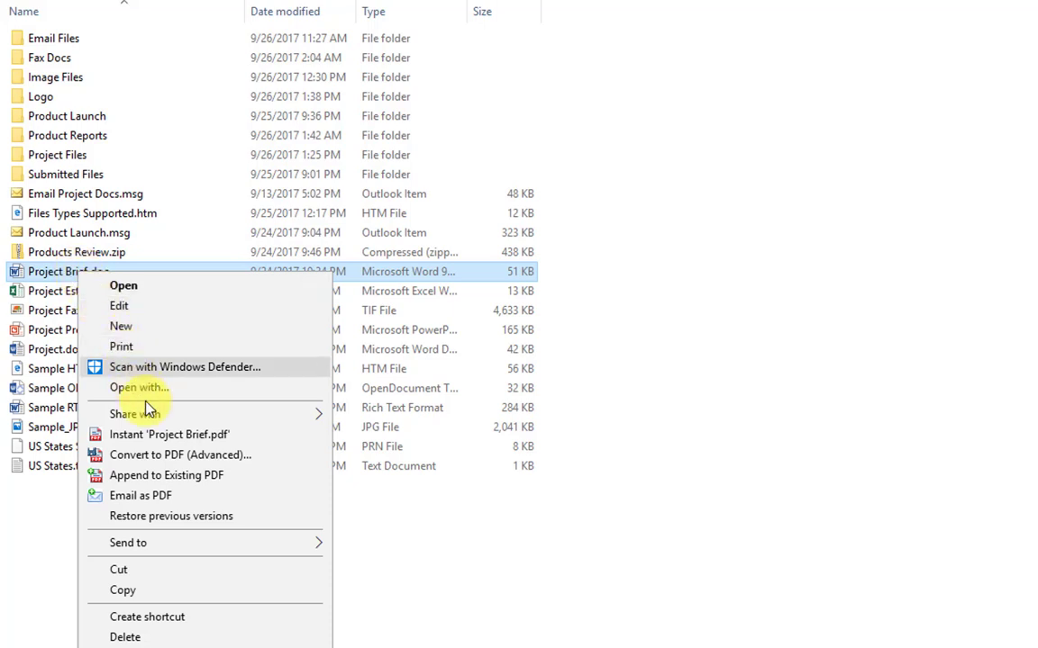
Start an advanced conversion of Project Brief.doc using the Company Logo.png image watermark
click(178, 457)
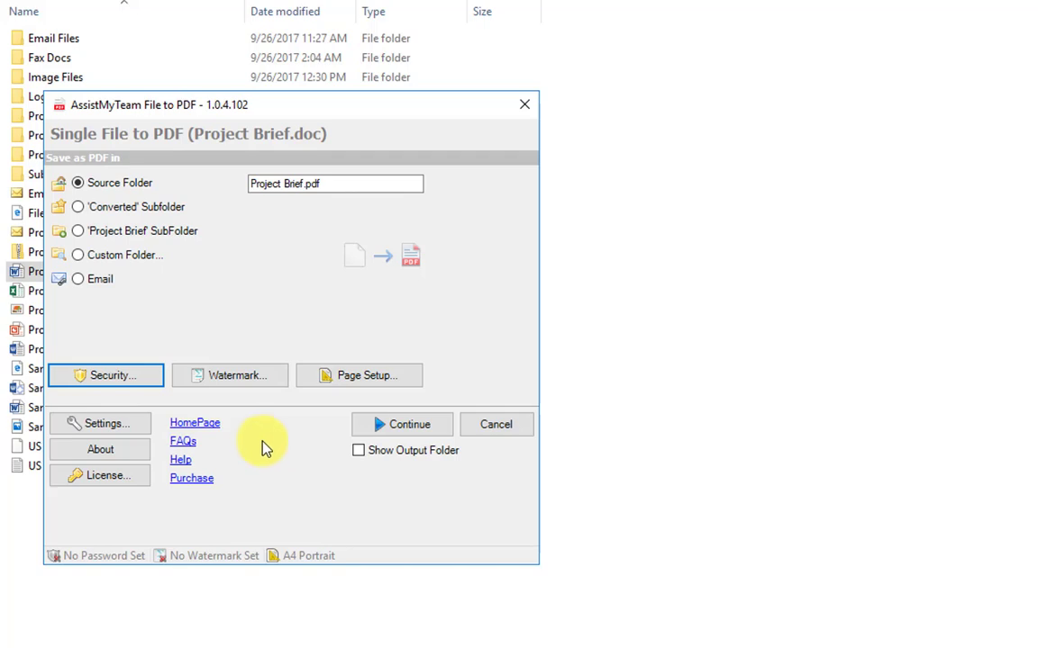
click(227, 378)
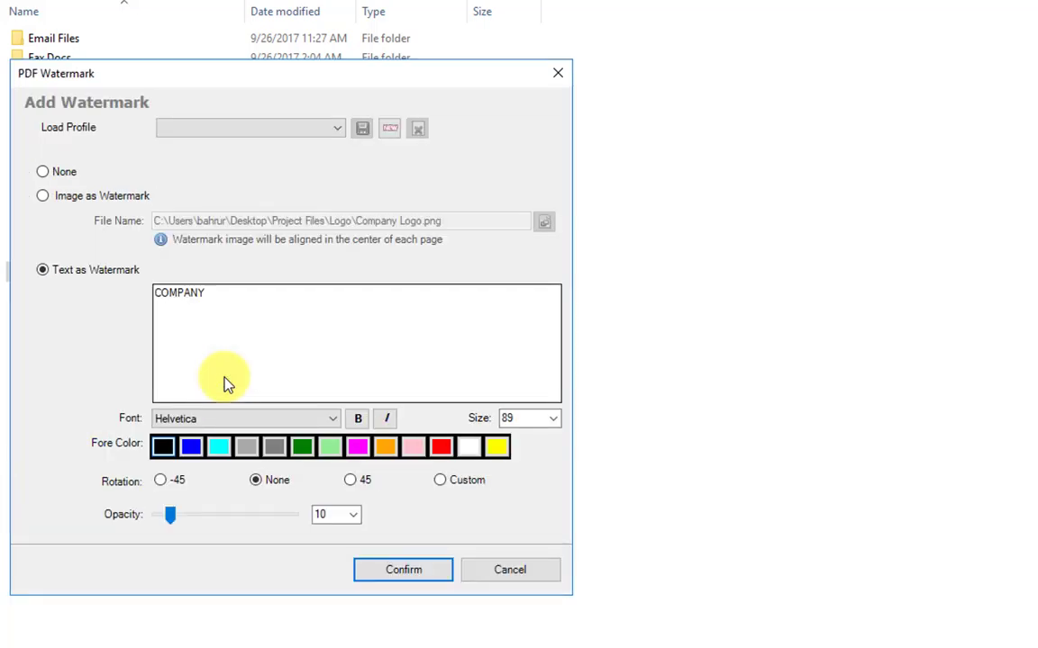
click(96, 197)
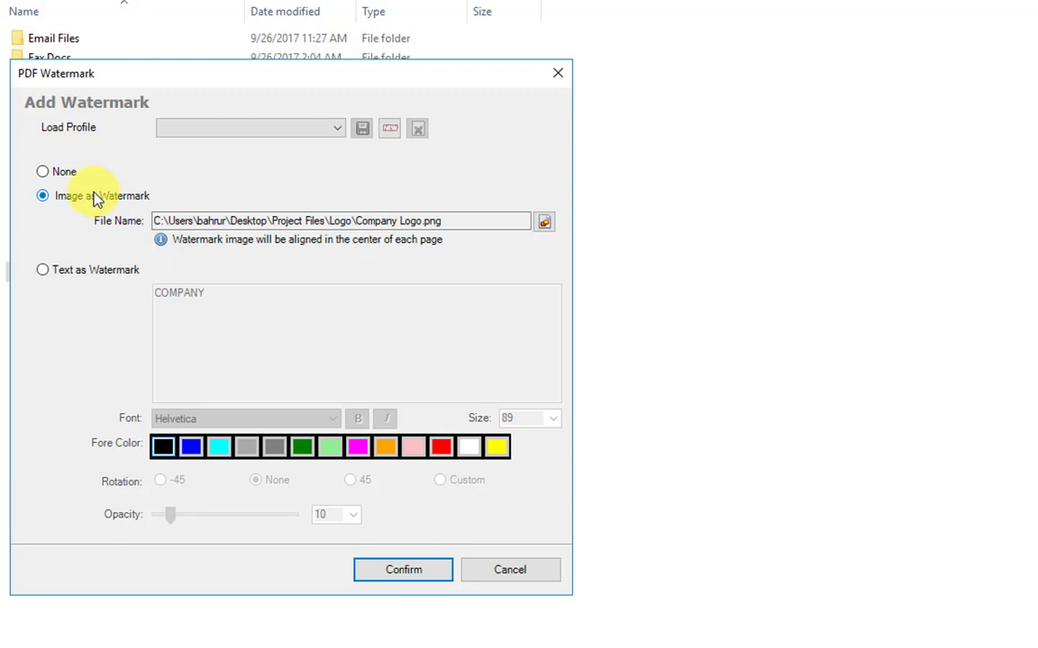
click(75, 276)
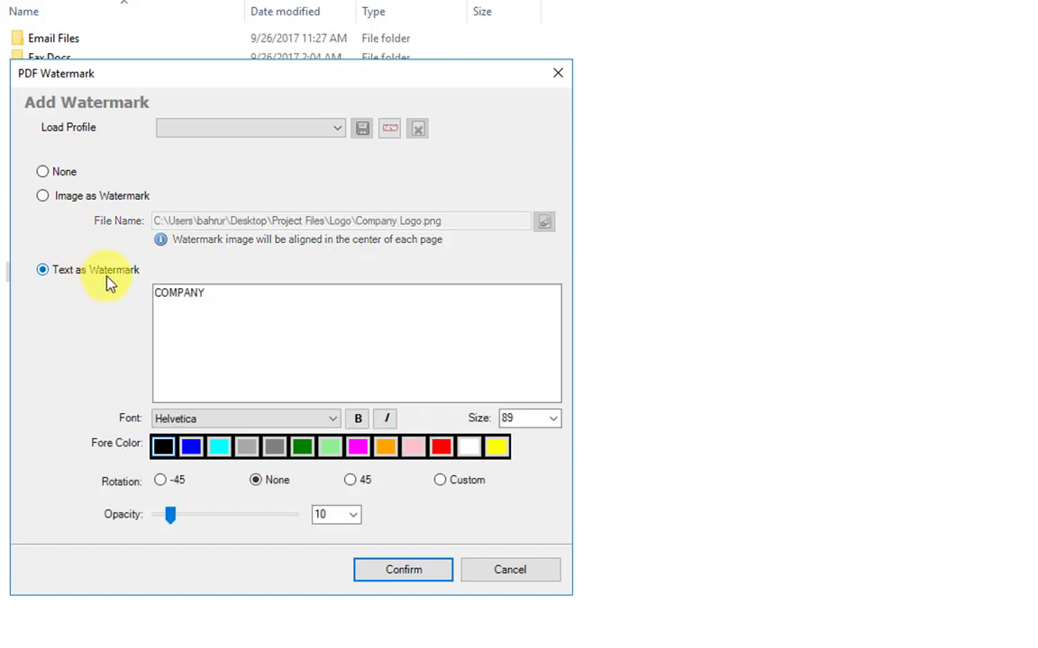
click(90, 206)
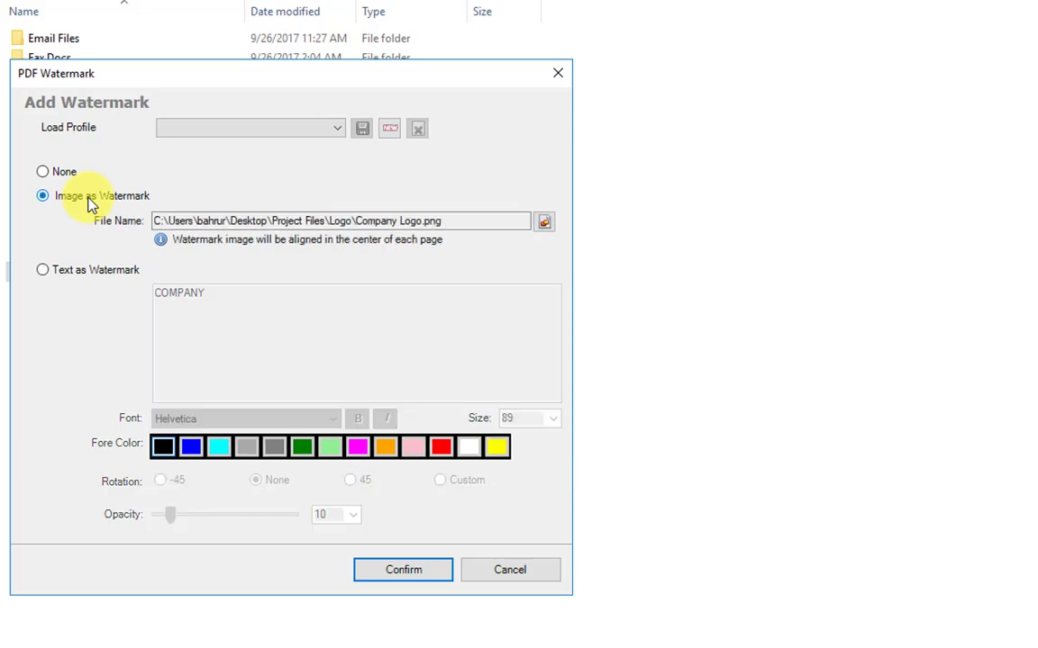
click(407, 573)
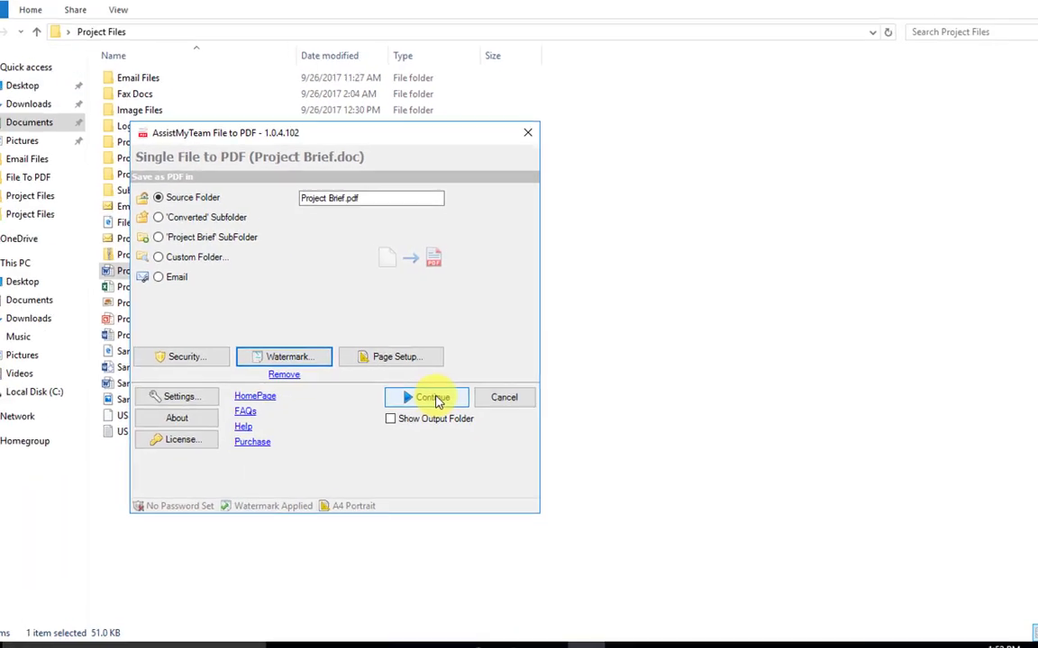
Convert Project Brief.doc and view the 4-page logo-watermarked Project Brief.pdf in Foxit Reader
click(432, 397)
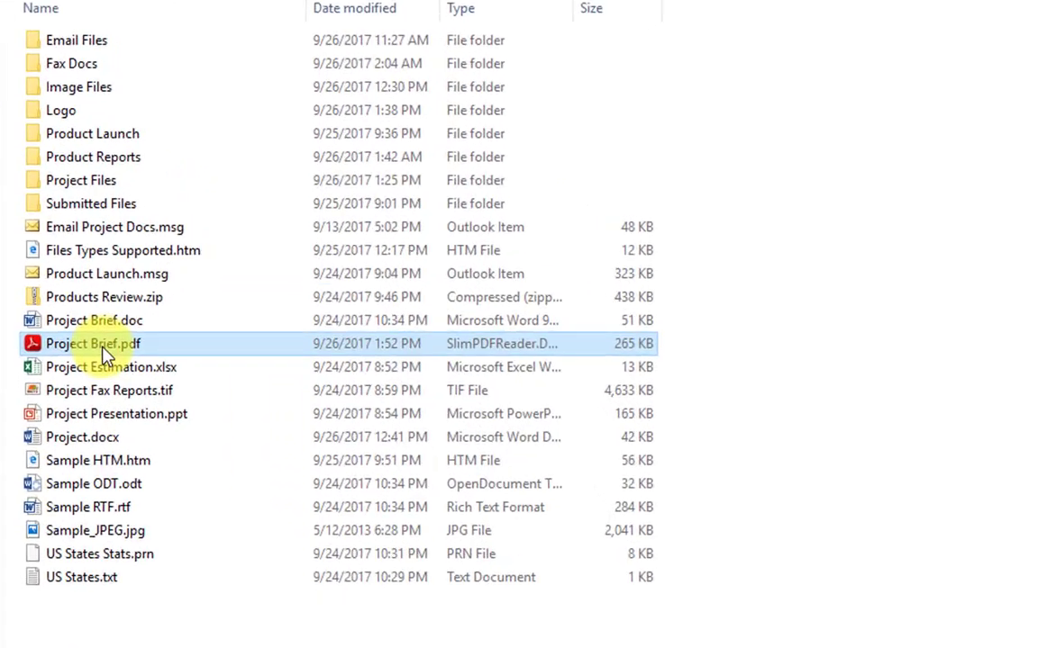
double_click(101, 351)
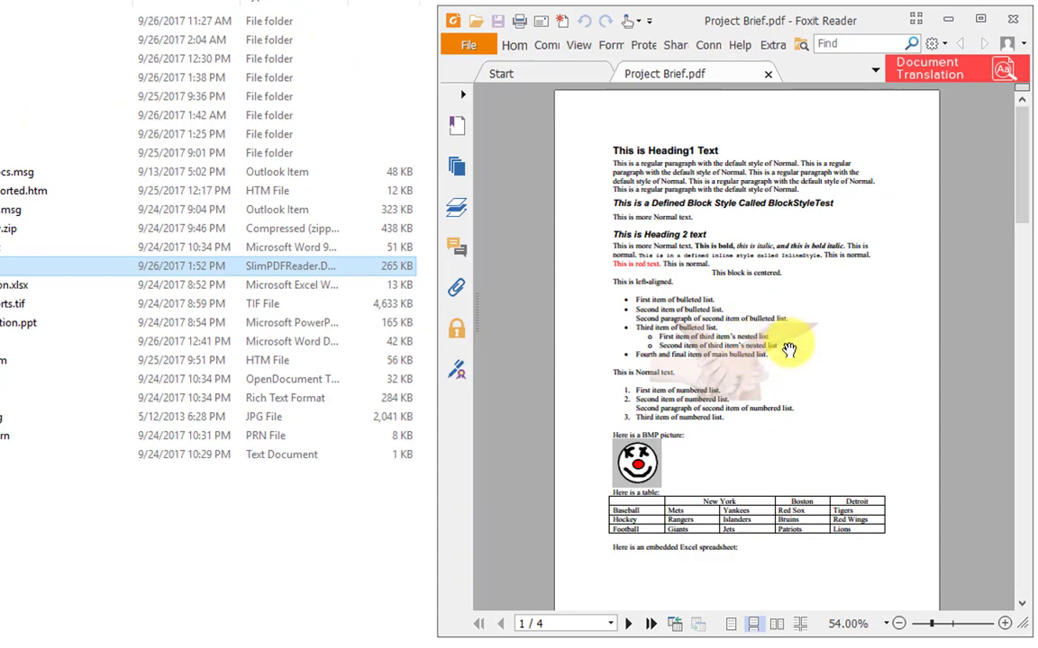
drag(1021, 202, 999, 512)
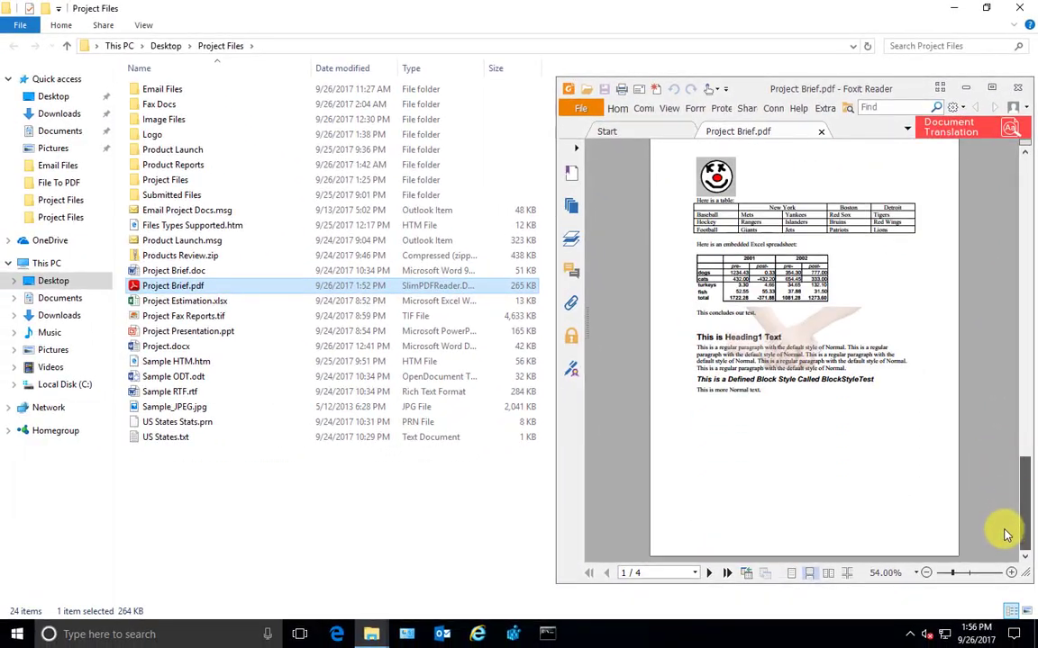
Start another advanced conversion of Project Brief.doc with watermark text ASSISTMYTEAM
right_click(209, 270)
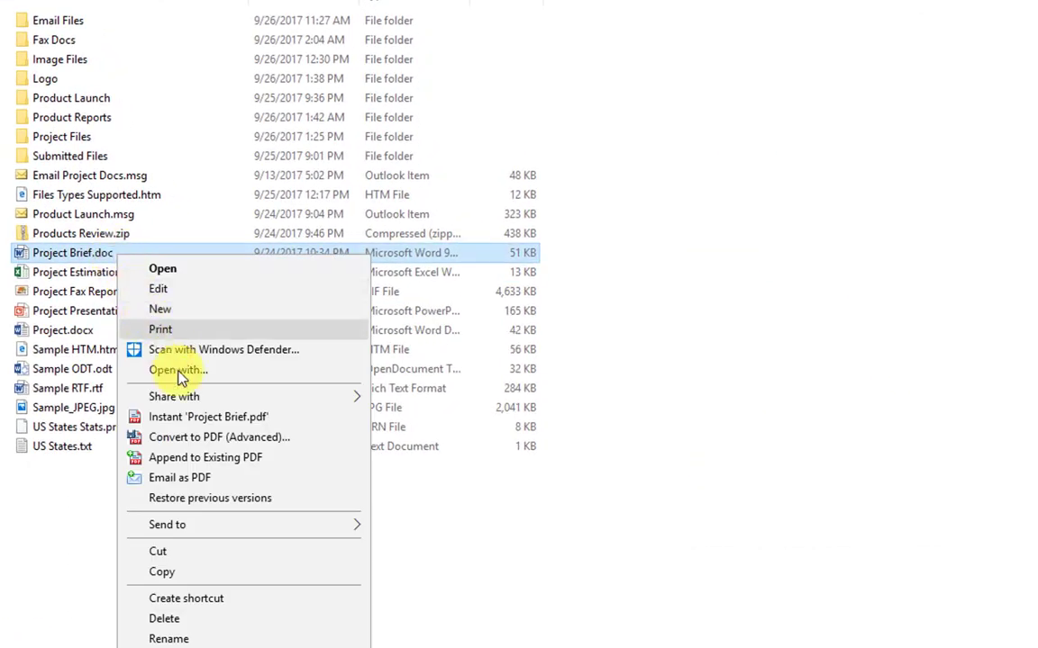
click(208, 437)
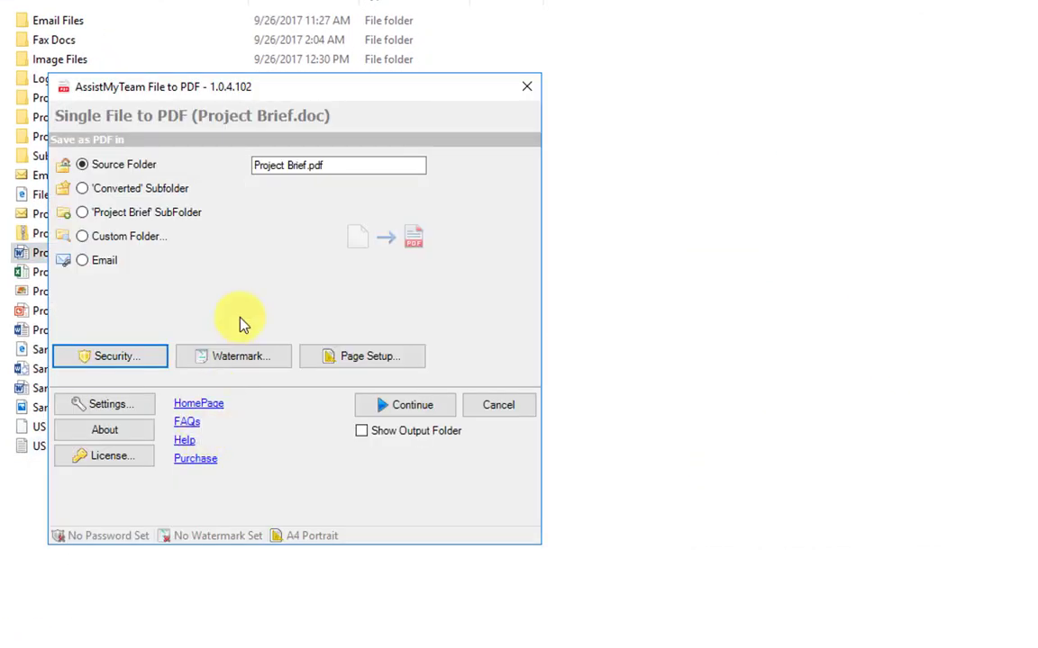
click(254, 356)
text(ASSISY)
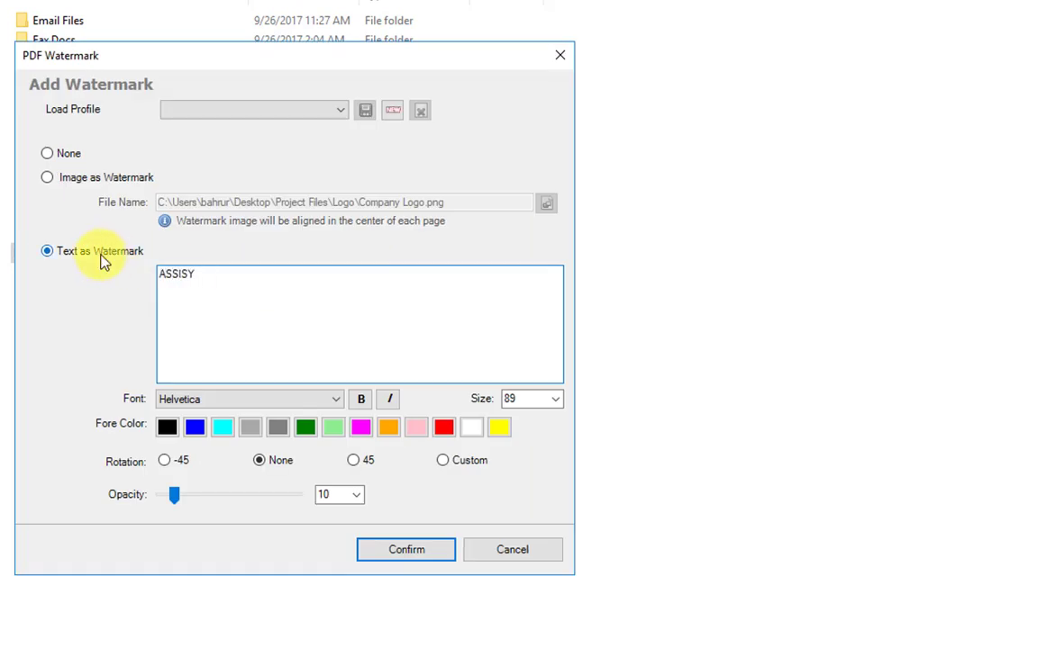
key(BackSpace)
text(TMYTEAM)
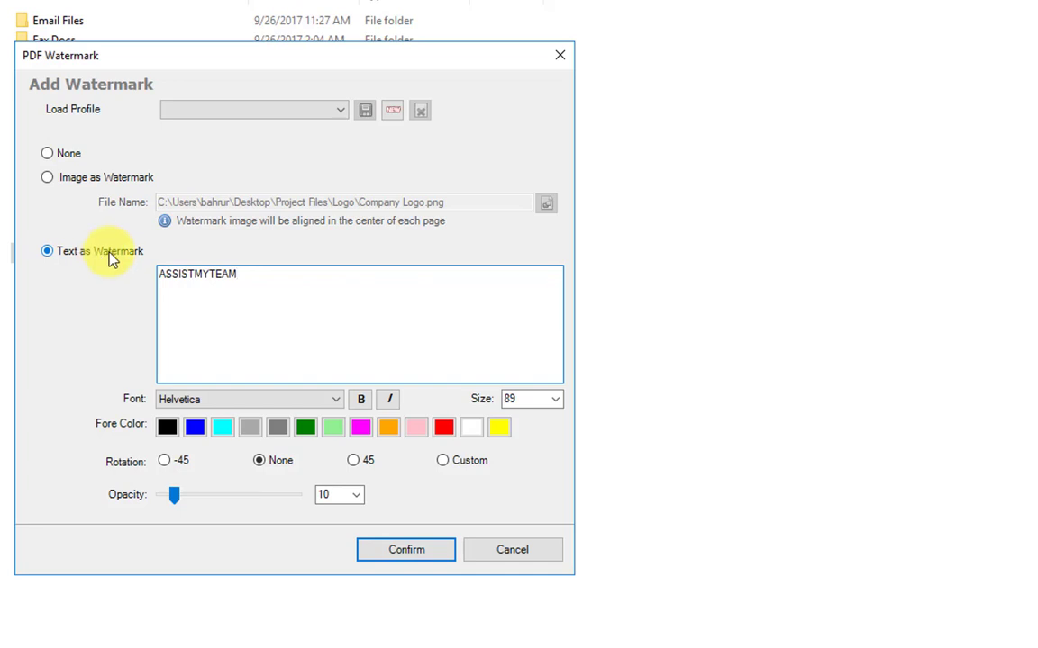
Set the watermark size to 96 and rotation to -45, then confirm
click(556, 399)
click(556, 399)
click(555, 399)
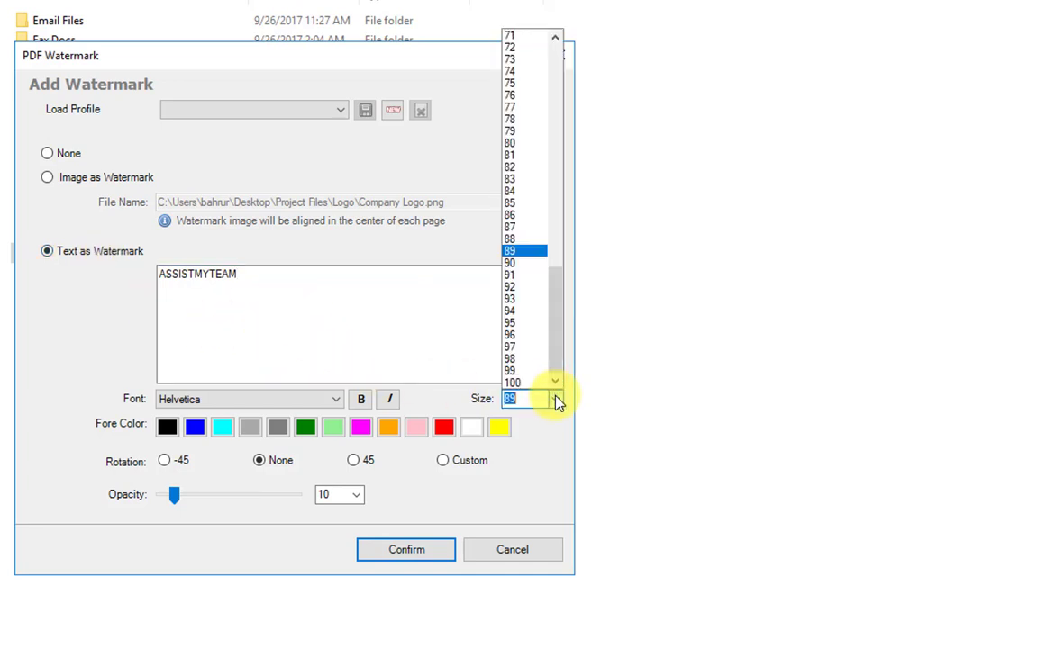
click(526, 336)
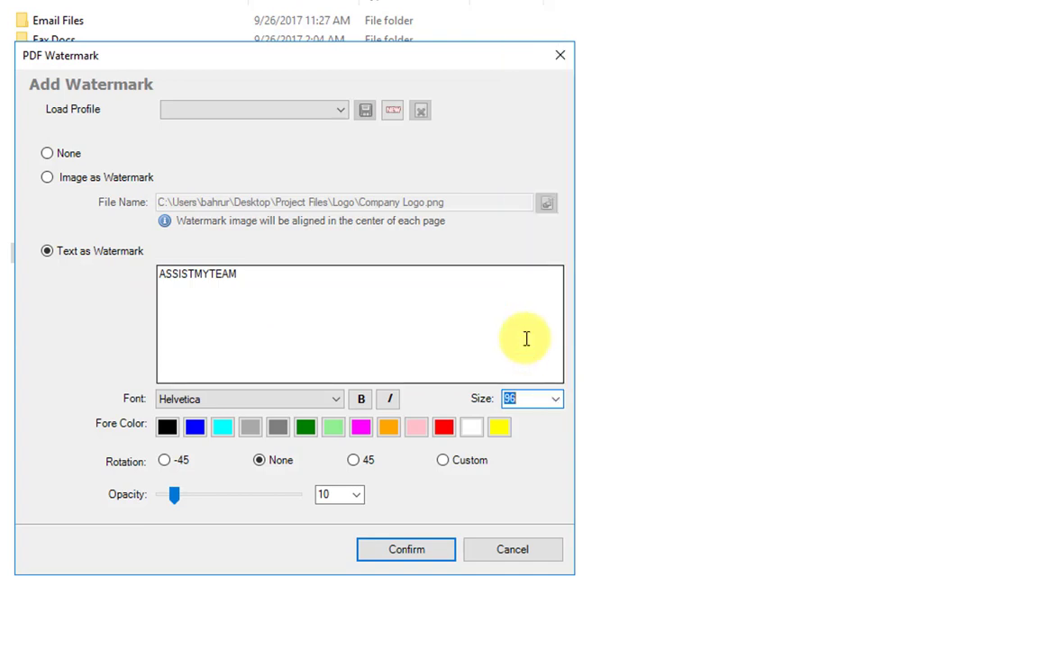
click(165, 461)
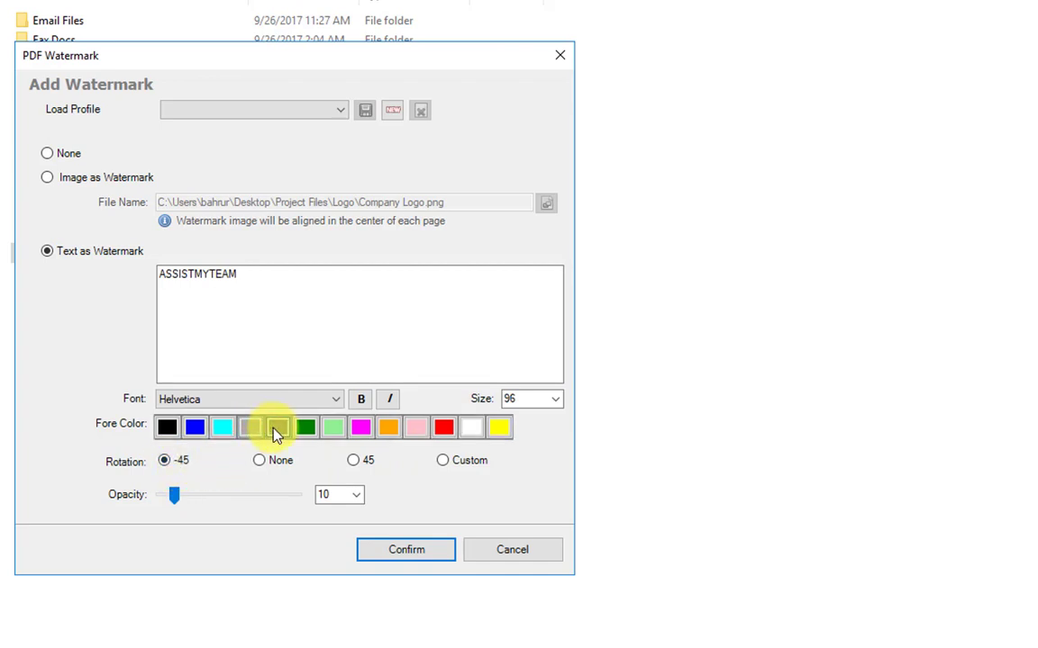
click(394, 553)
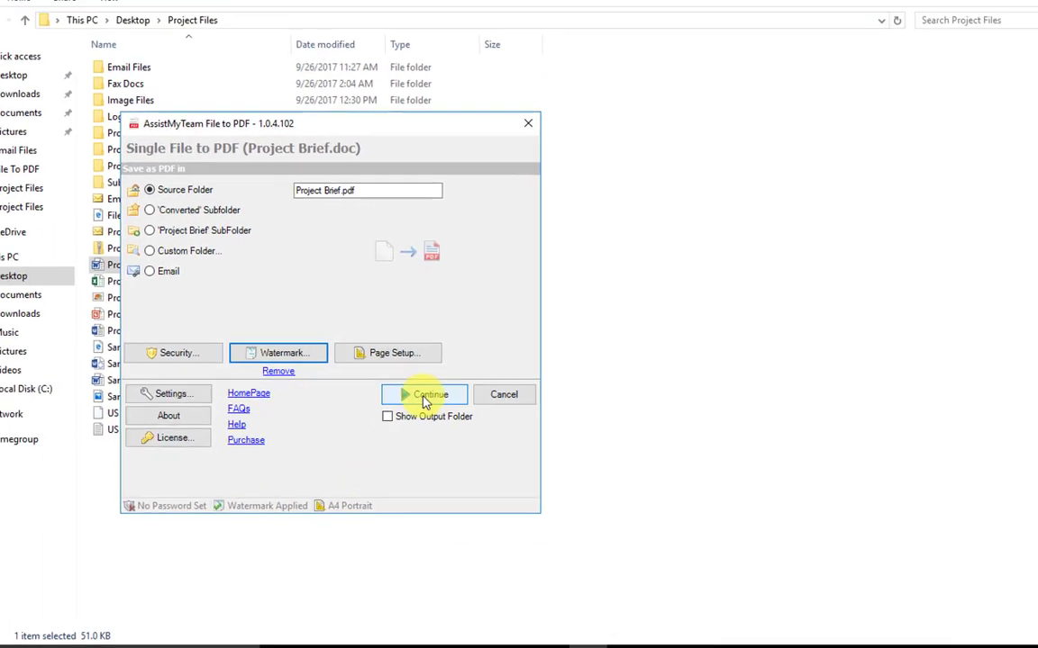
Convert the document and scroll through the 4-page ASSISTMYTEAM-watermarked Project Brief.pdf
click(425, 398)
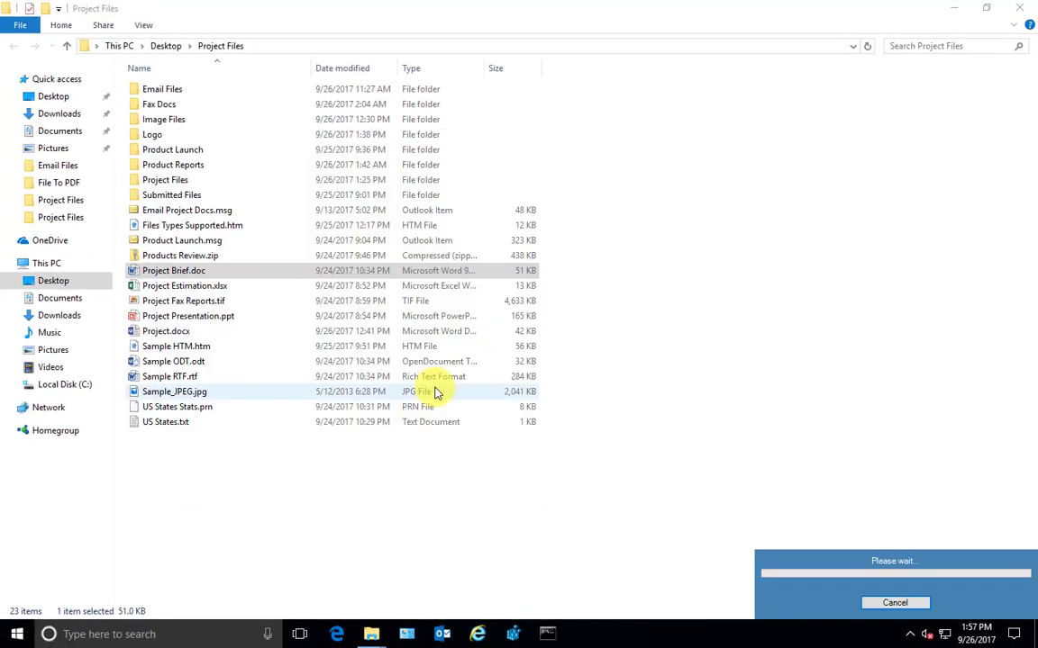
double_click(196, 285)
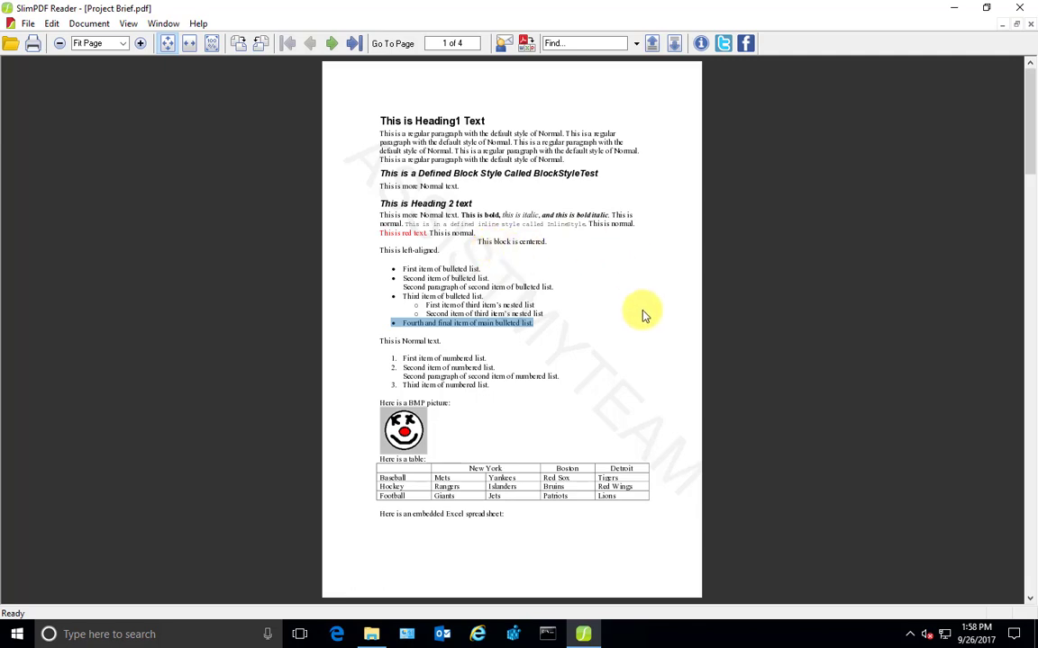
scroll(643, 315, down, 15)
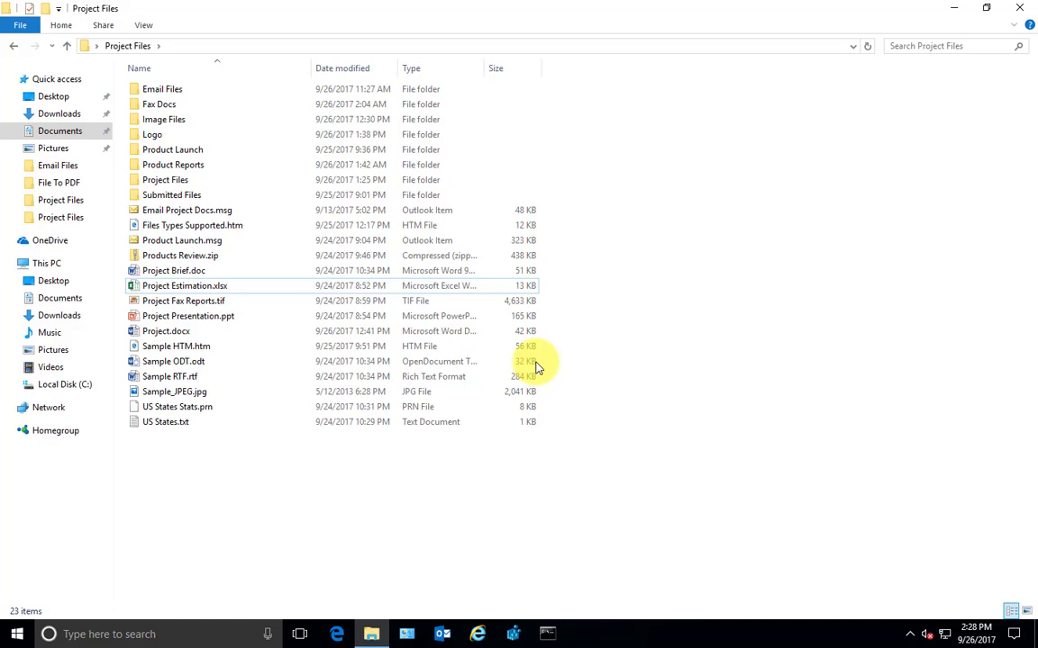
Start an advanced PDF conversion of Project Brief.doc
click(193, 271)
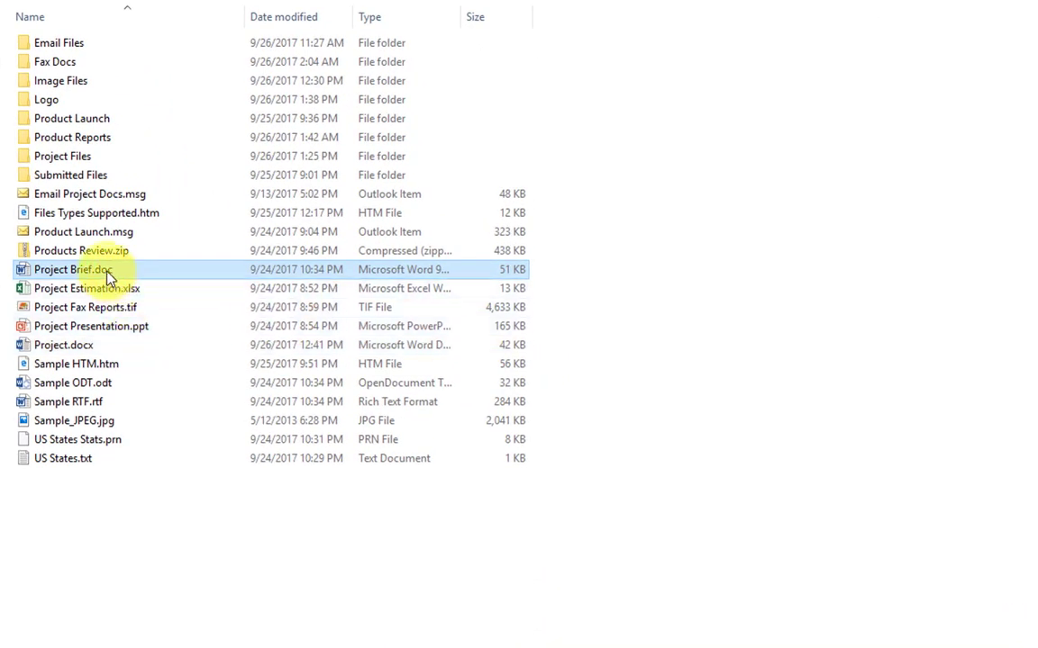
right_click(106, 275)
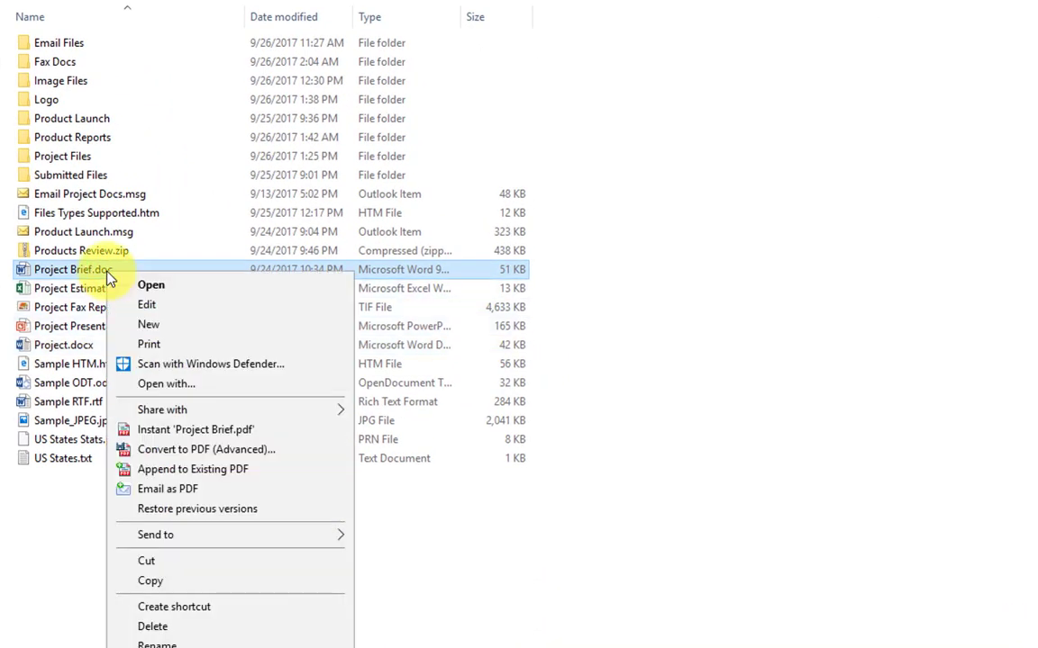
click(220, 451)
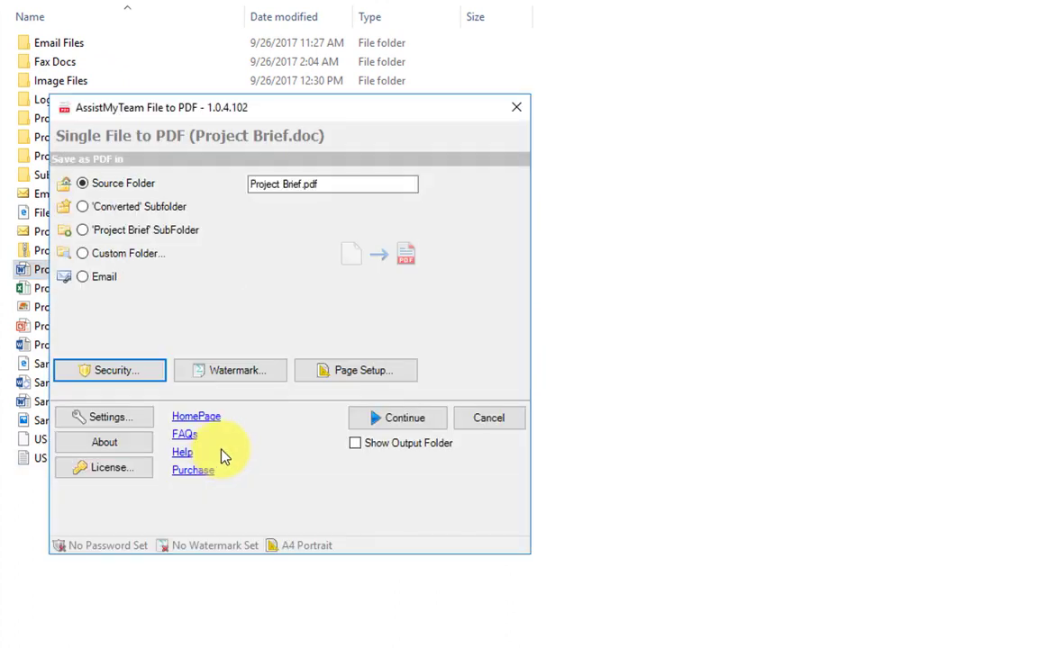
In Security, require a password to open the PDF and enter the open password
click(128, 383)
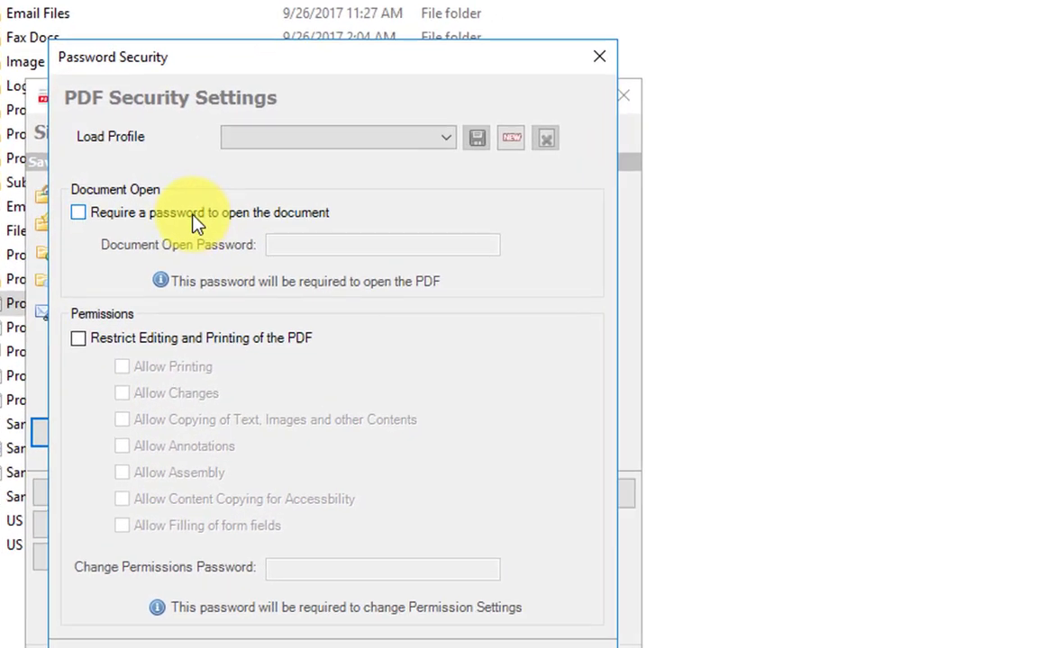
click(192, 216)
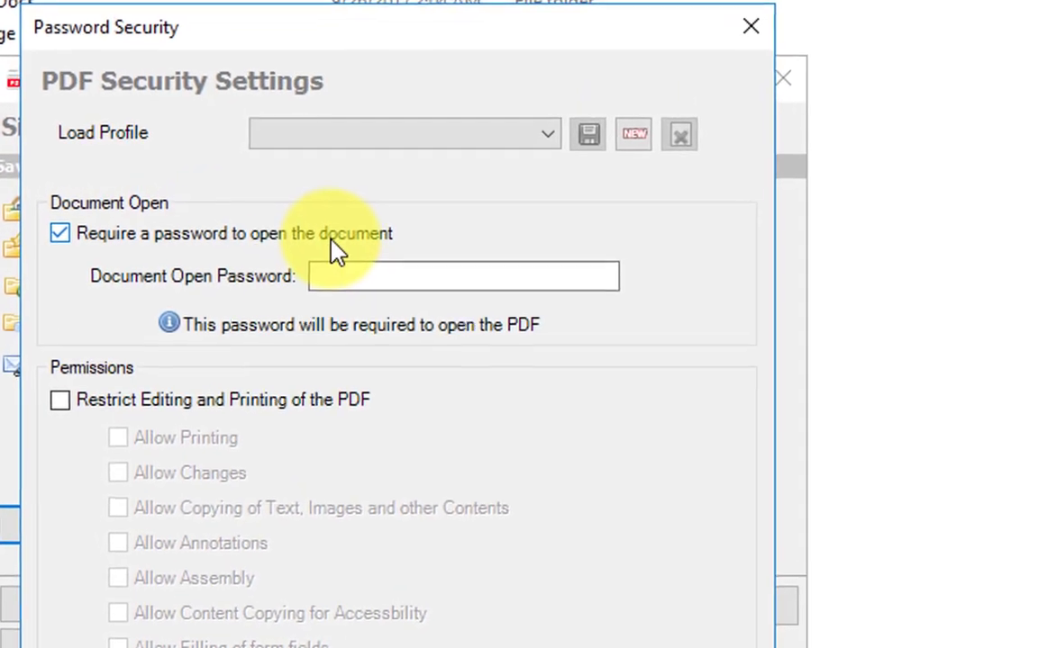
click(386, 277)
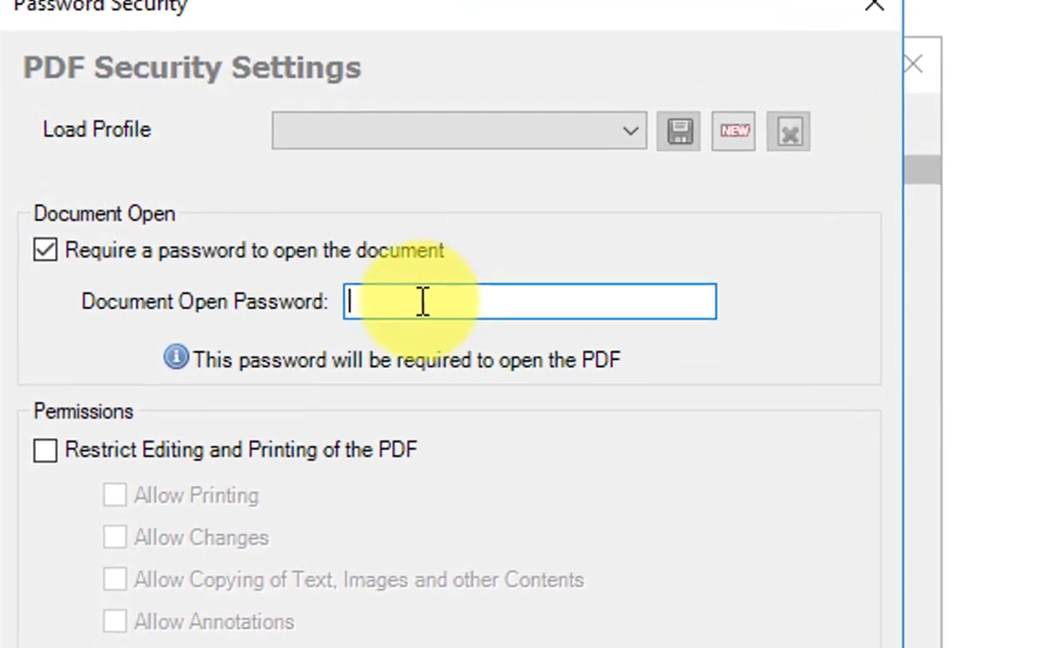
text(123)
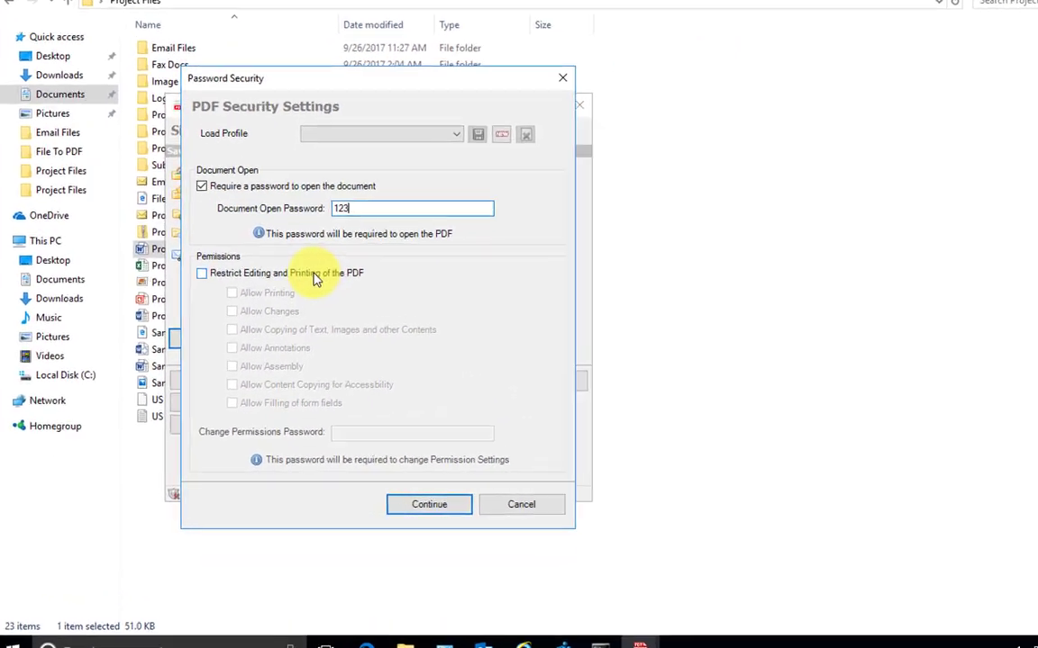
Restrict editing so only printing and annotations are allowed, protected by a permissions password
click(313, 272)
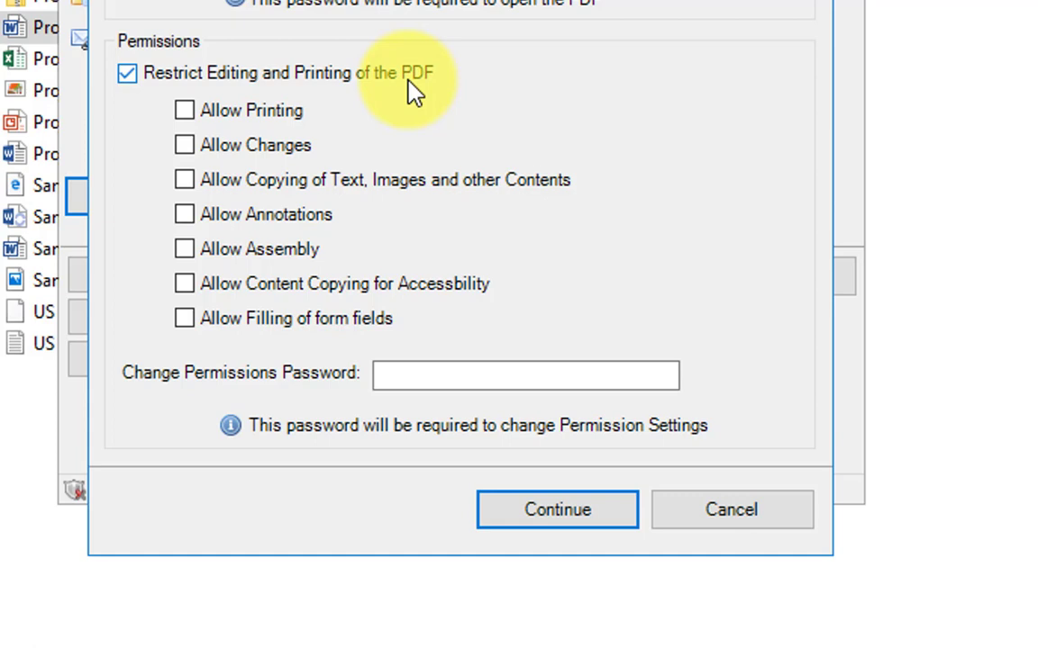
click(219, 115)
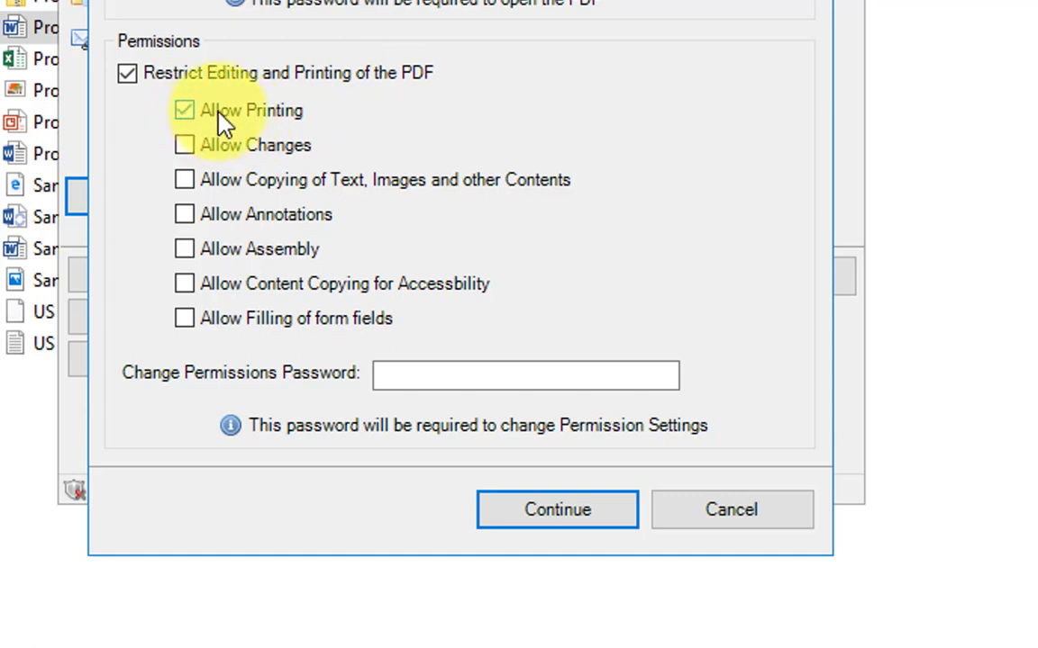
click(231, 218)
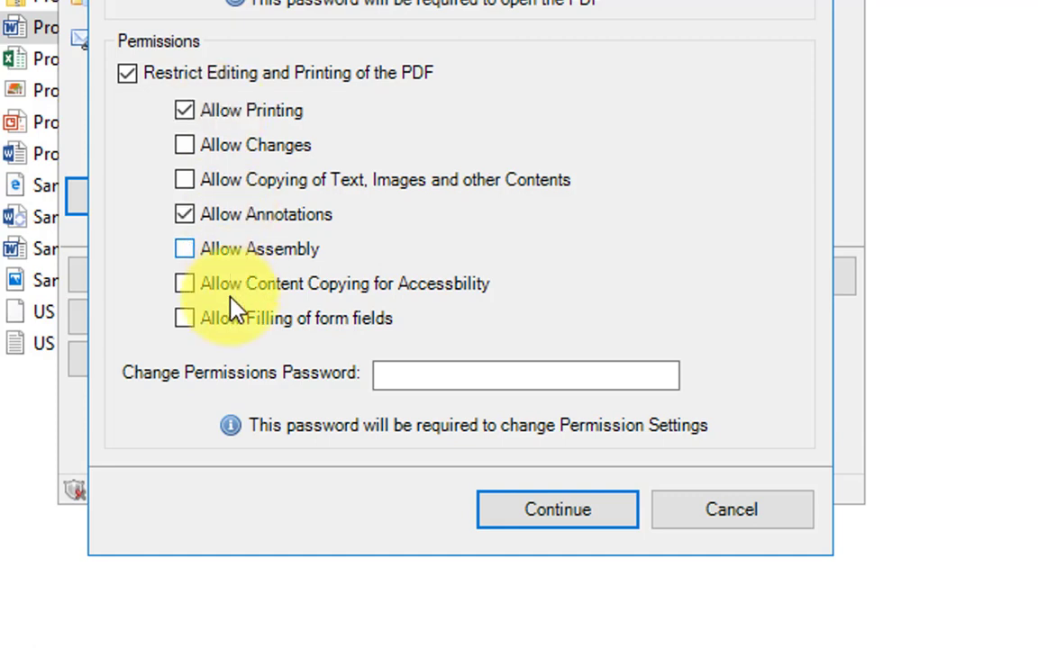
click(412, 376)
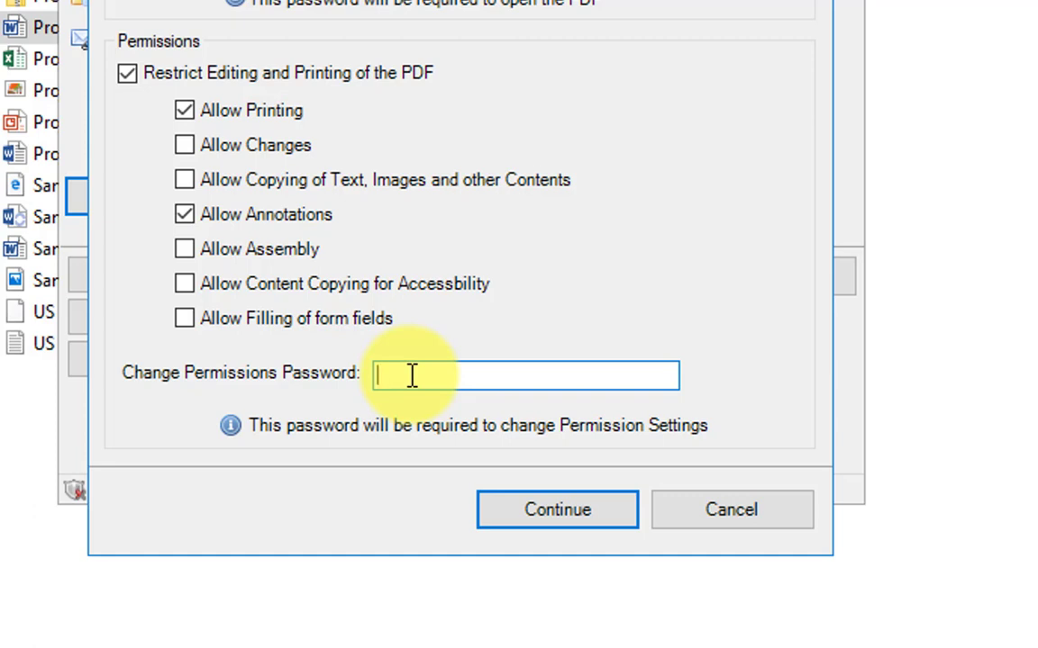
text(456)
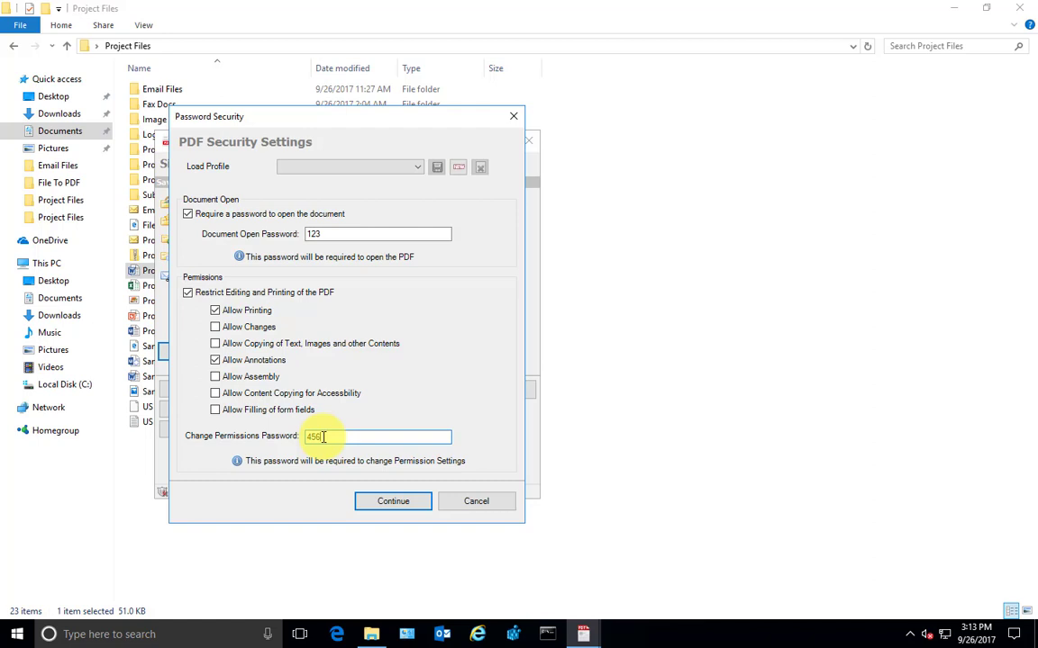
click(393, 501)
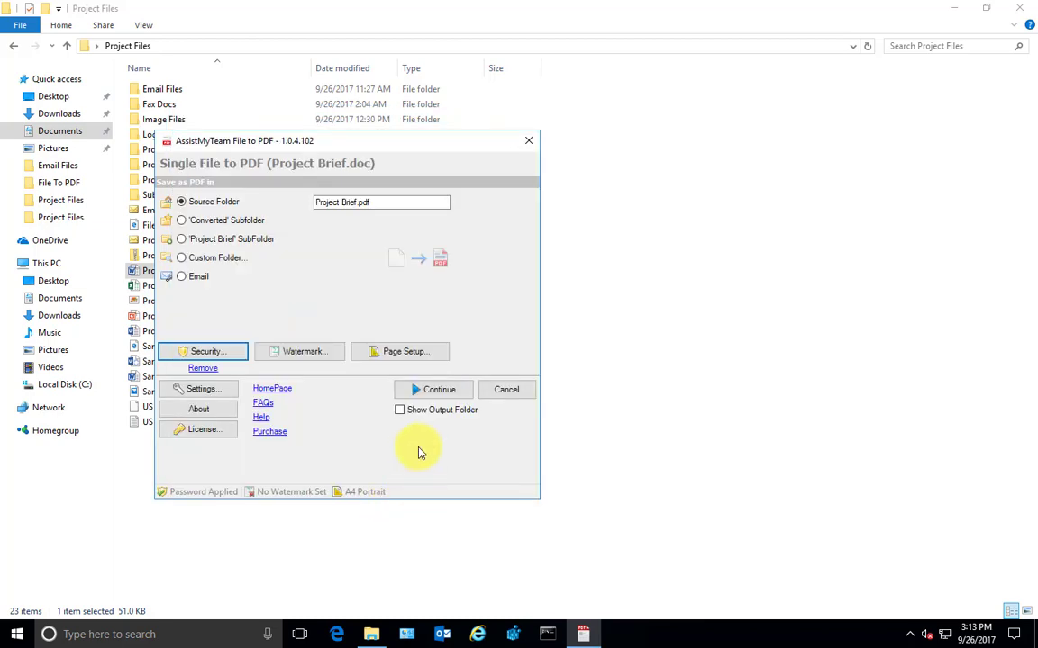
Convert to a secured PDF, then open Project Brief.pdf in Foxit Reader by entering its open password
click(433, 390)
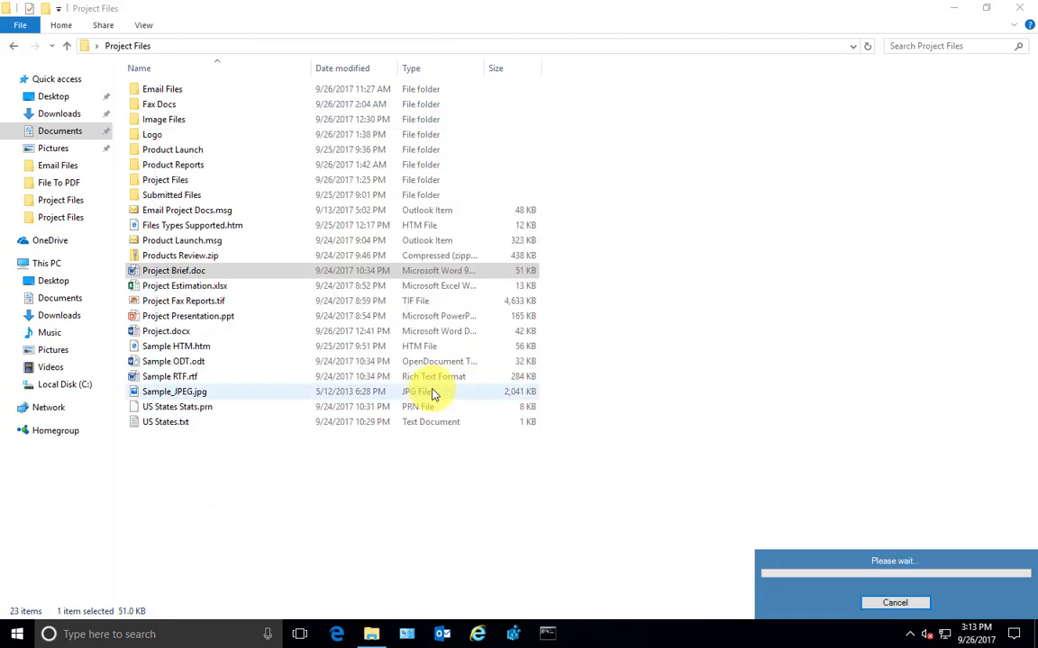
double_click(193, 285)
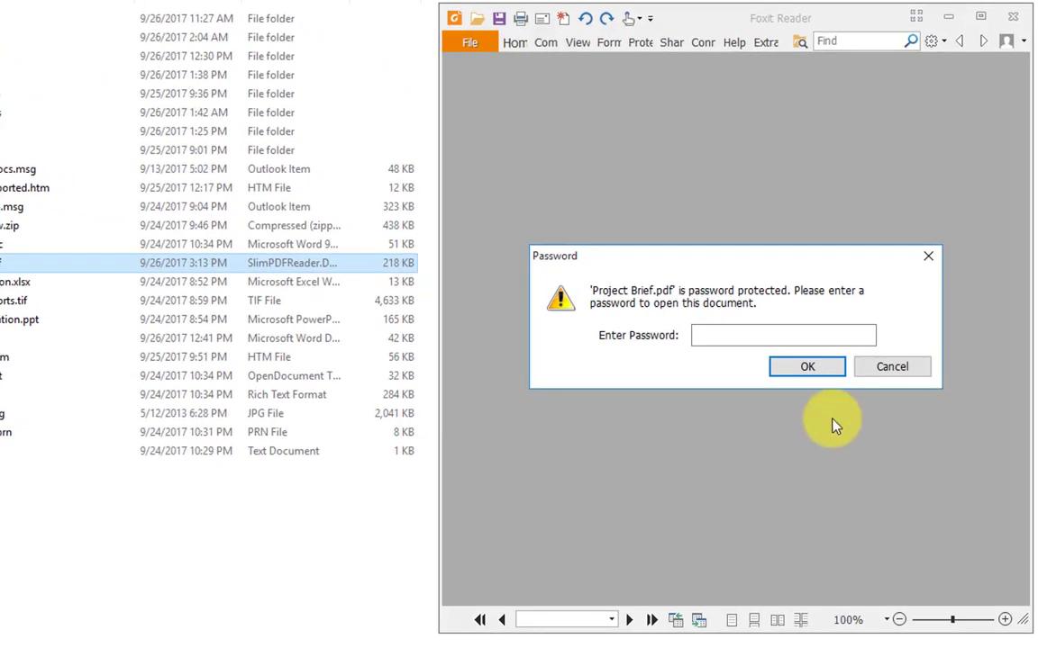
click(747, 335)
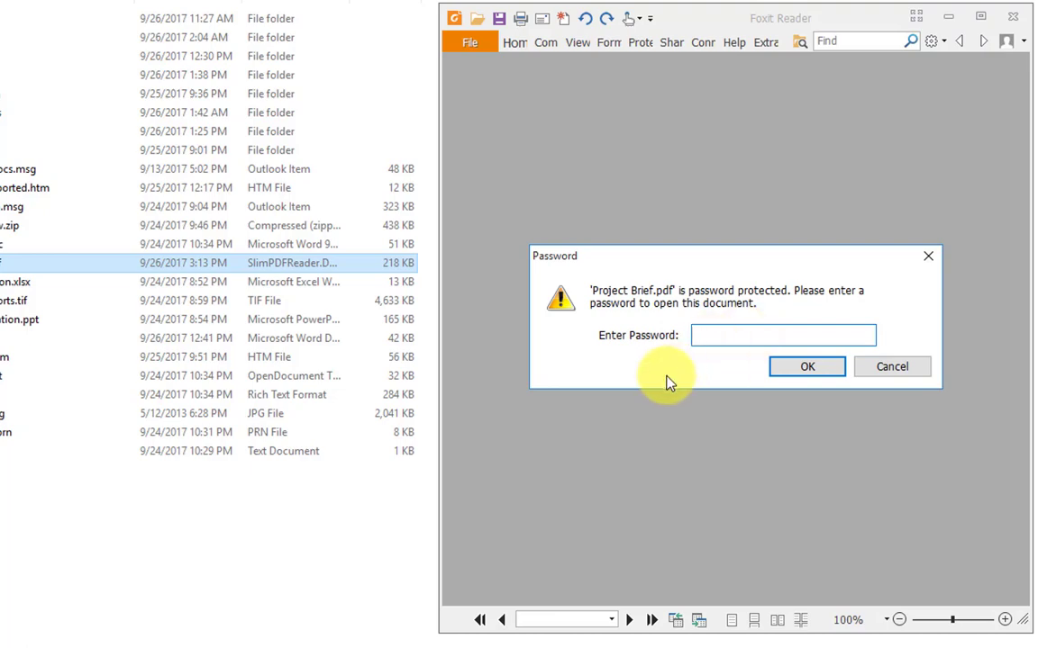
text(pdf)
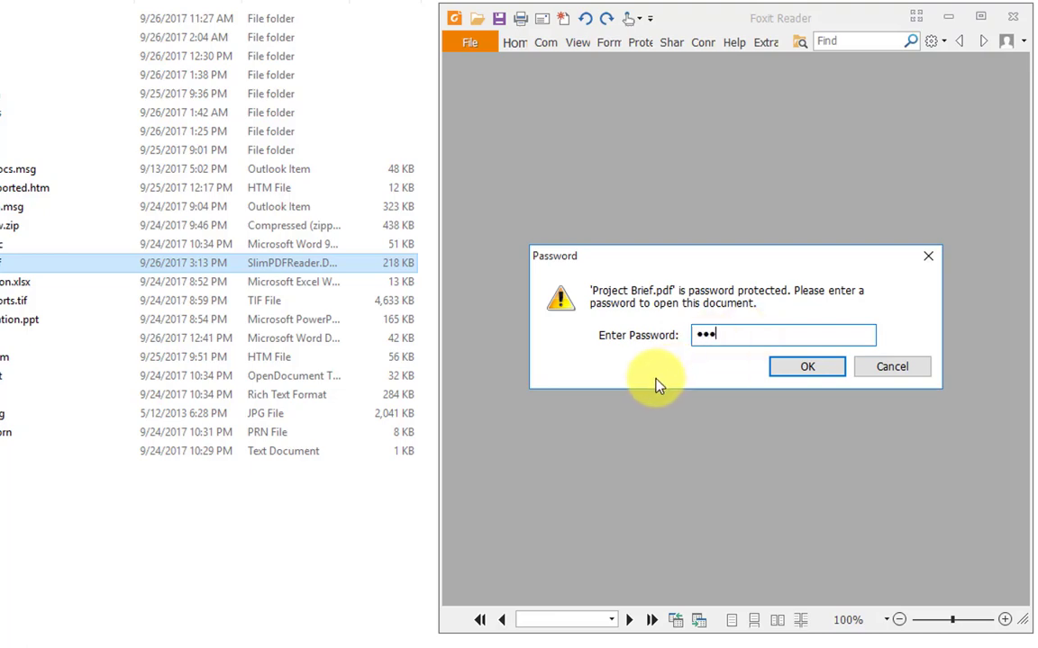
click(782, 373)
scroll(823, 387, down, 3)
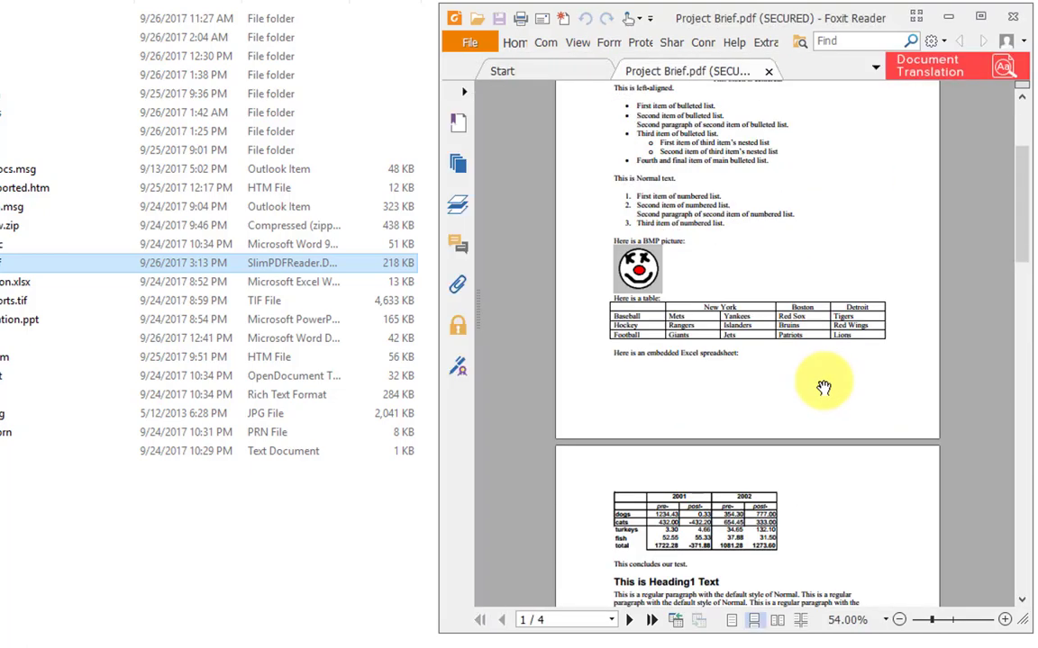
scroll(823, 387, up, 3)
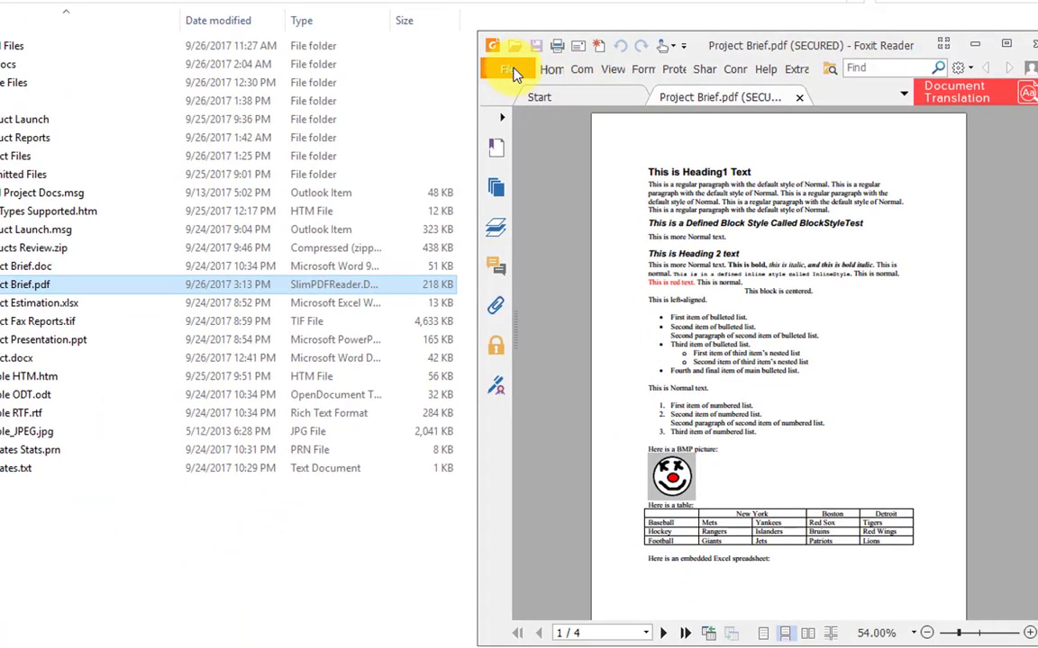
Show the Document Restrictions Summary in the PDF's Security properties
click(507, 72)
click(501, 104)
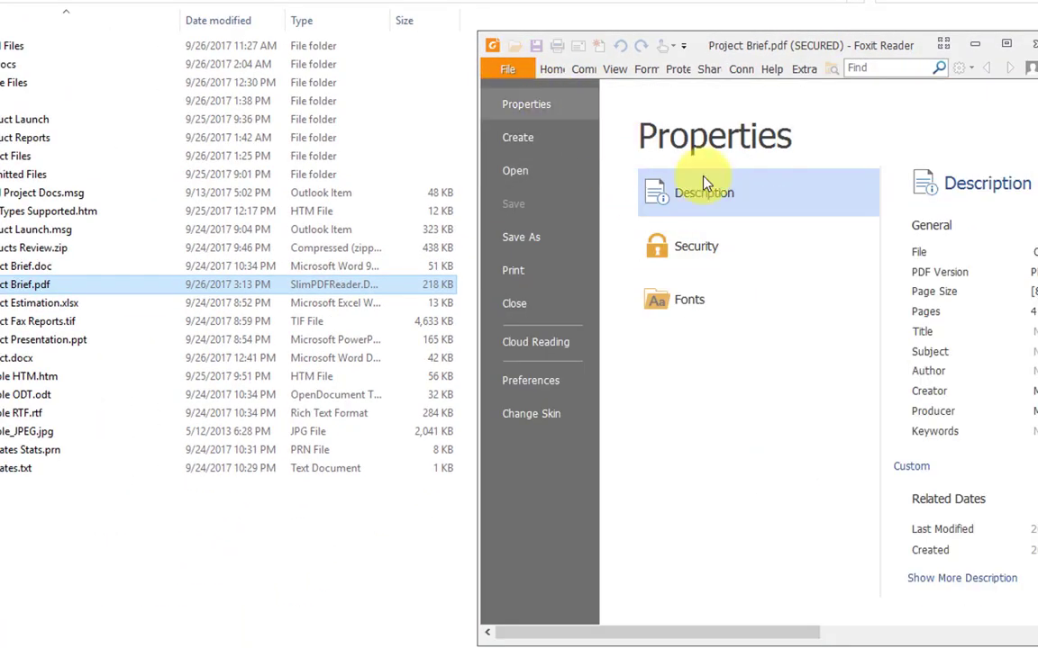
click(719, 257)
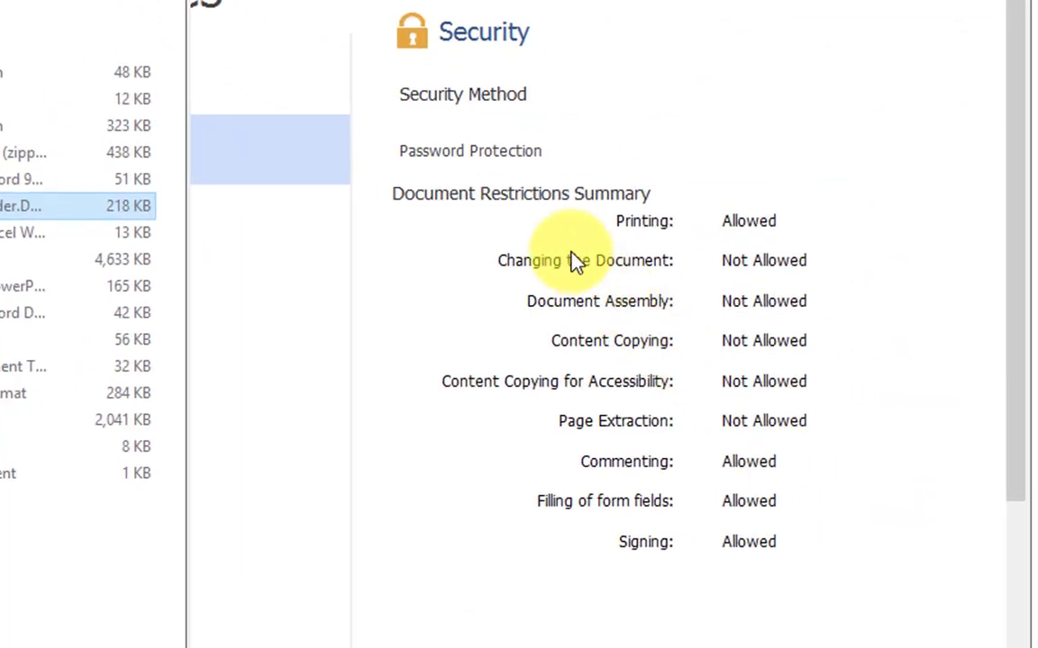